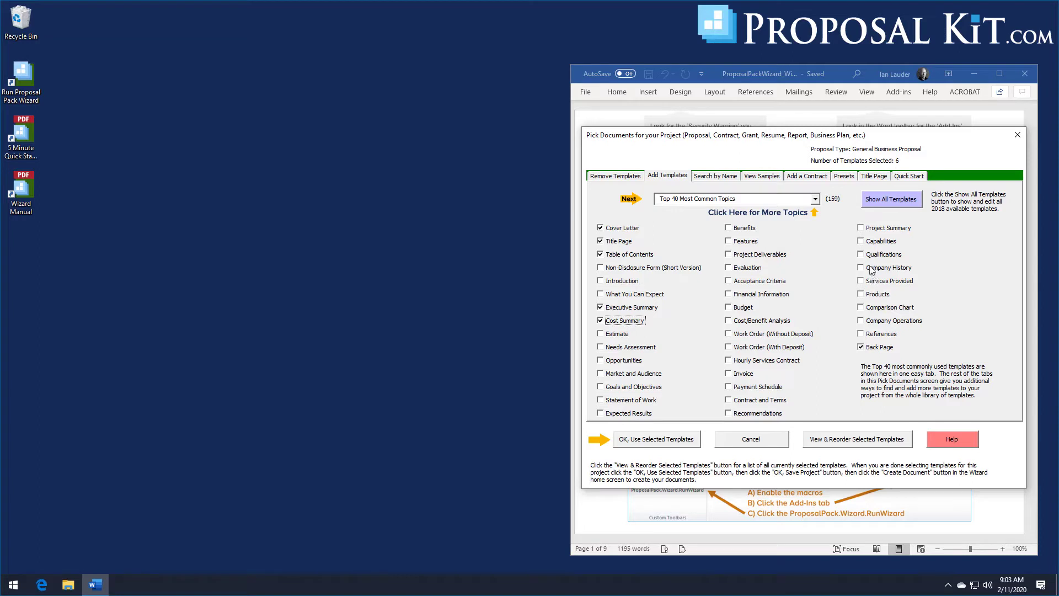
# Add the Company History template to the project's documents and save the project.
pyautogui.click(873, 269)
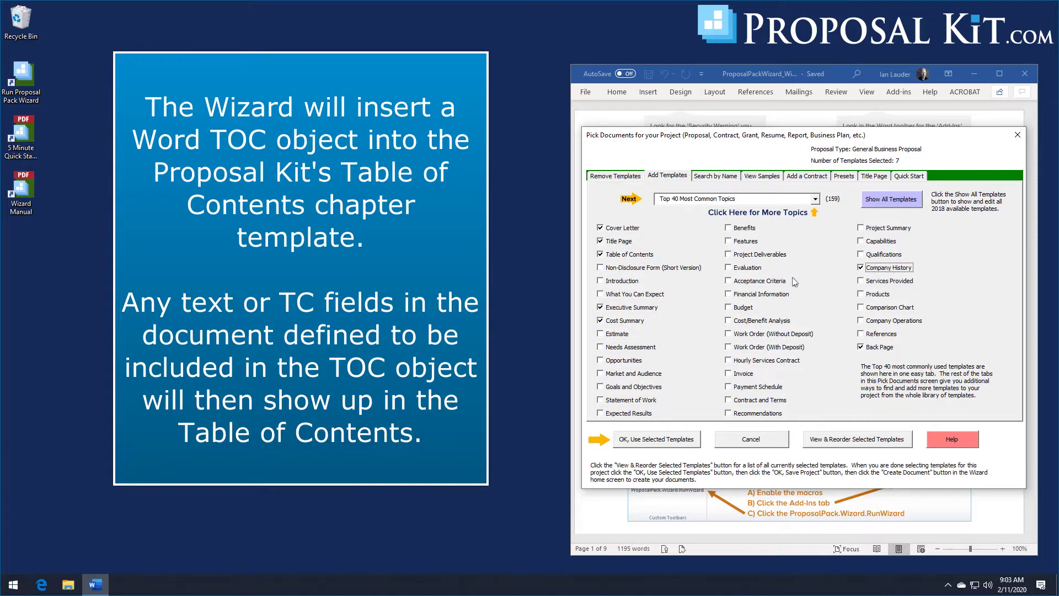
pyautogui.click(675, 441)
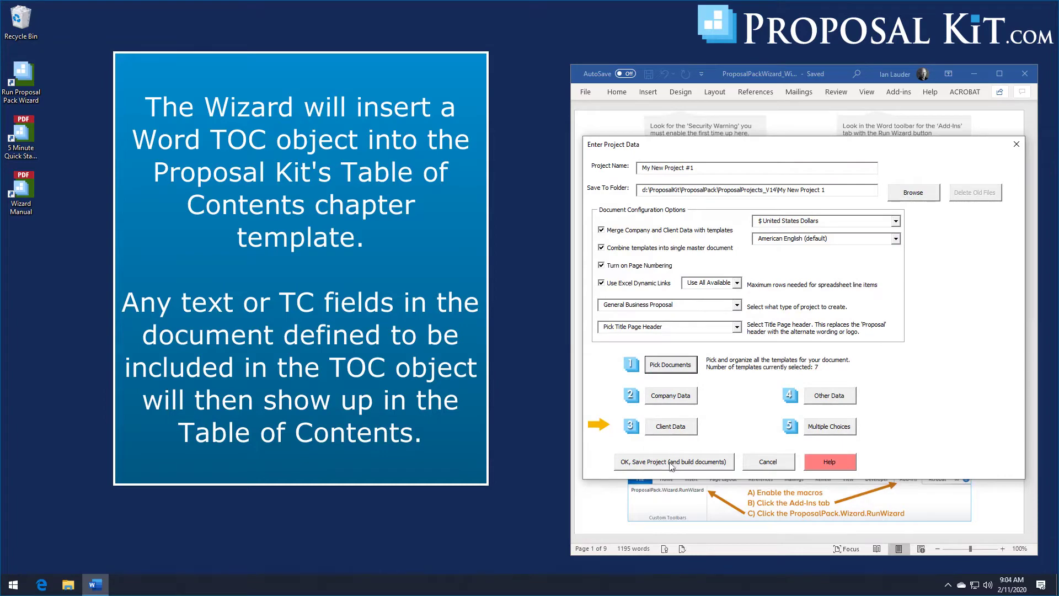
pyautogui.click(671, 462)
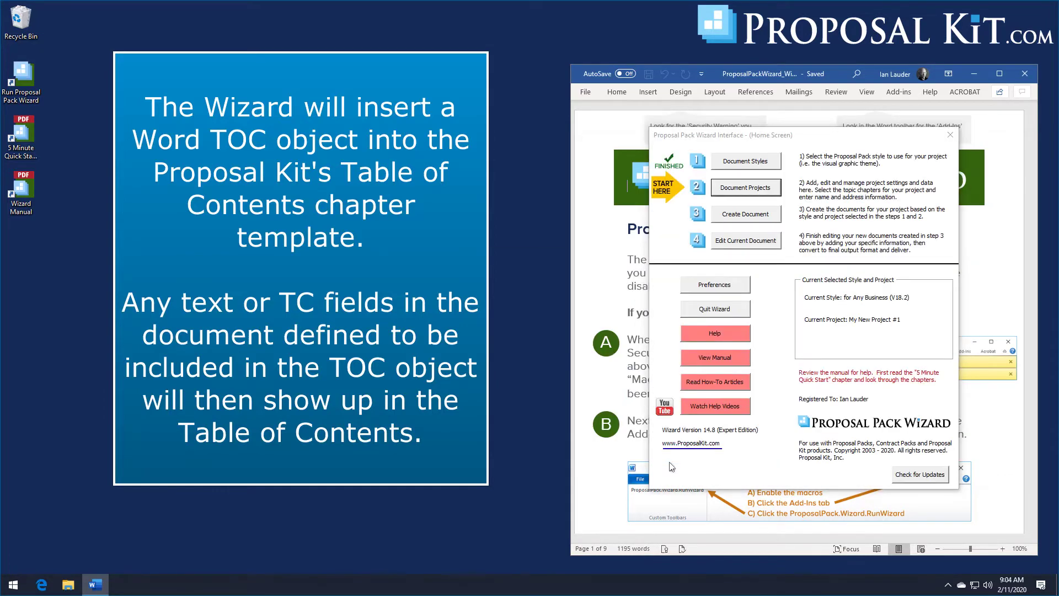
# Create the project's documents and open the Combined Project Document in Word without updating its linked data.
pyautogui.click(570, 344)
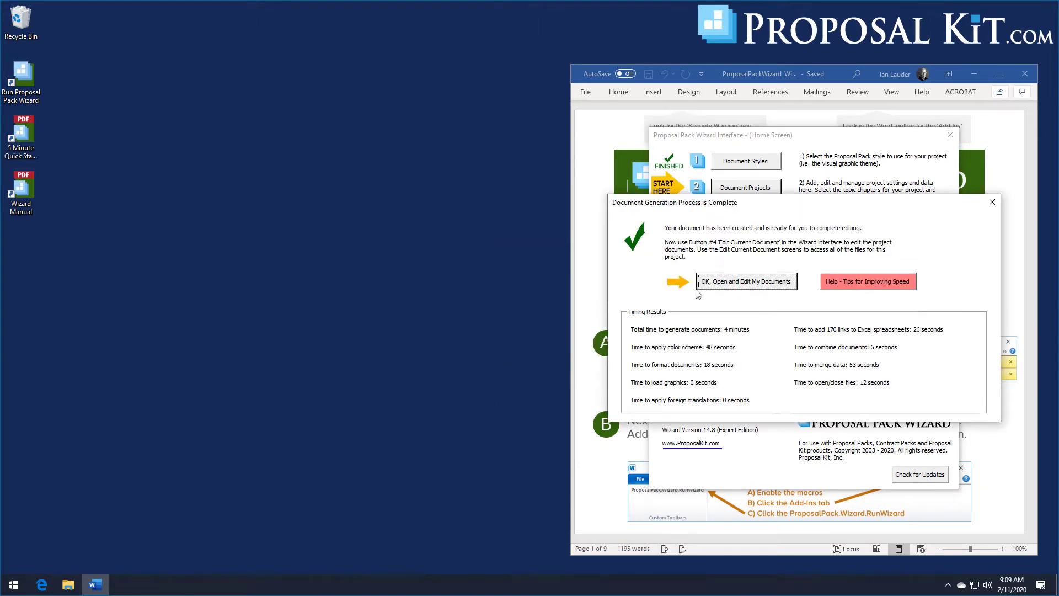
pyautogui.click(737, 282)
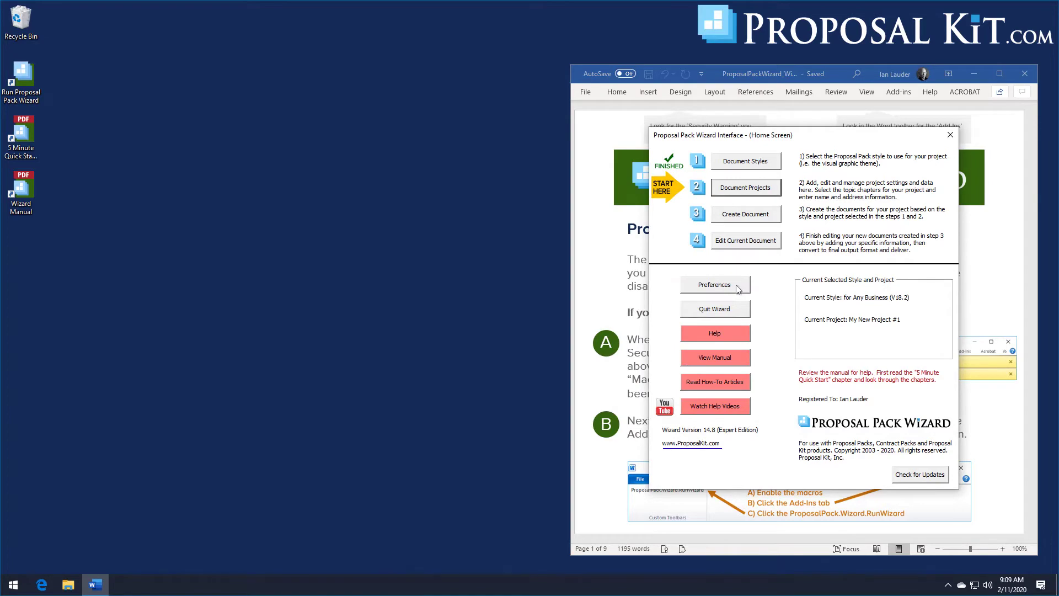
pyautogui.click(674, 235)
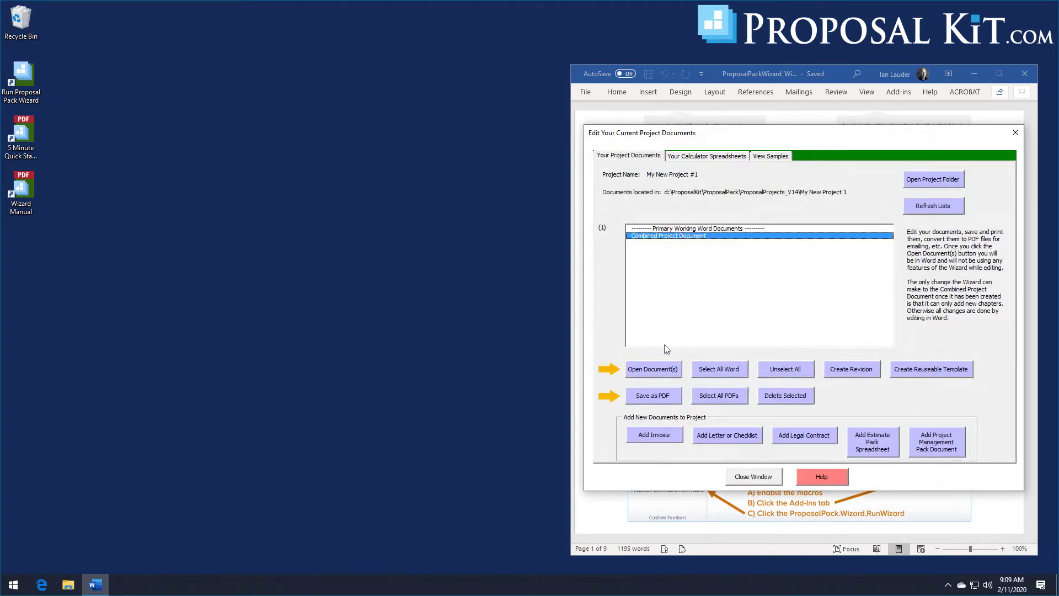
pyautogui.click(664, 370)
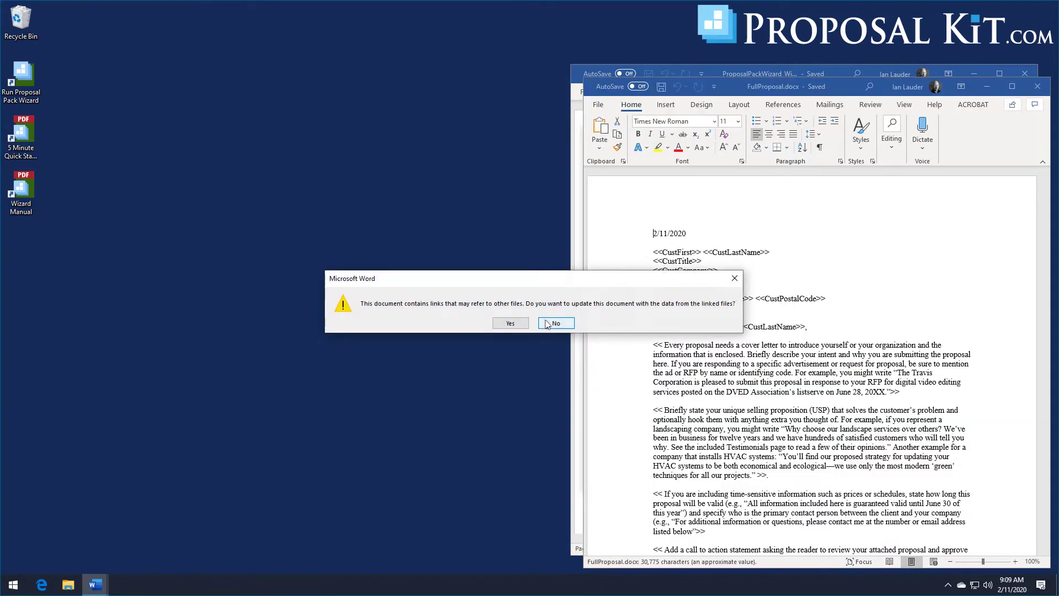
pyautogui.click(556, 323)
# Review the proposal's title page and the Table of Contents page with its heading and chapter entries.
pyautogui.scroll(-15, 614, 175)
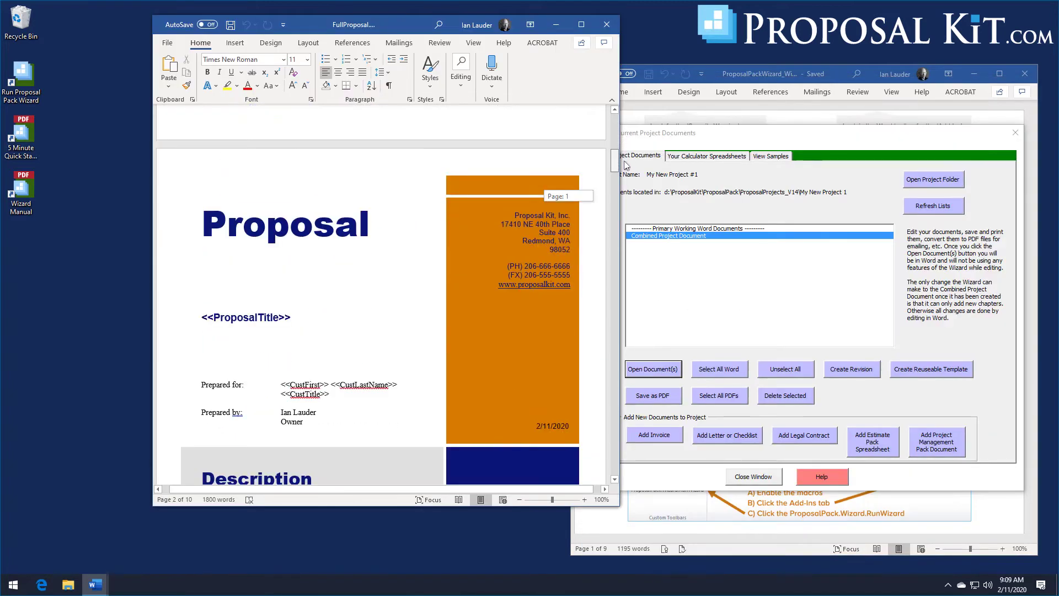
pyautogui.moveTo(623, 175); pyautogui.dragTo(619, 169)
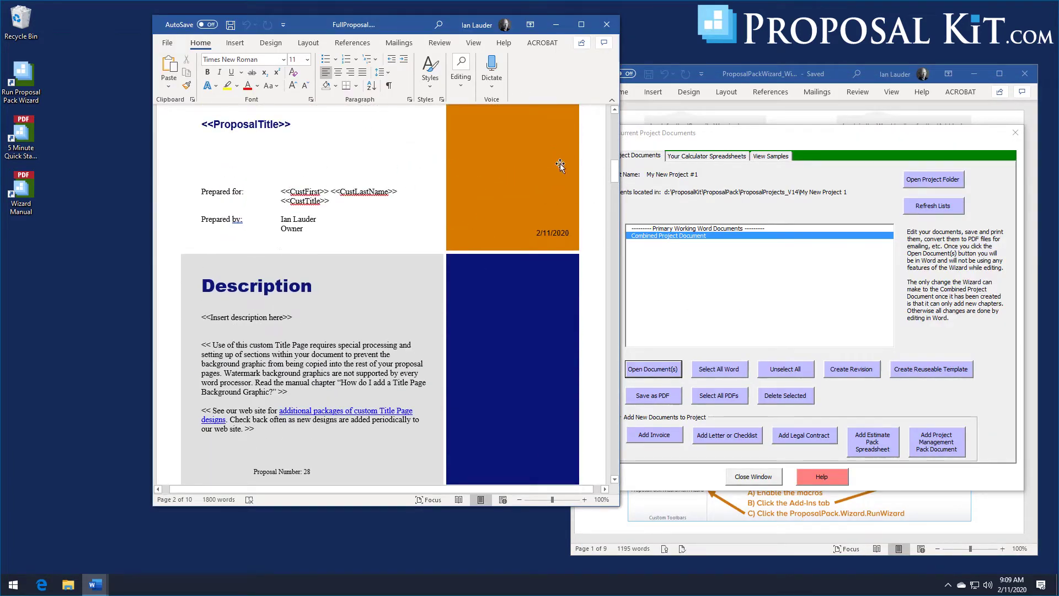
pyautogui.moveTo(614, 173); pyautogui.dragTo(610, 196)
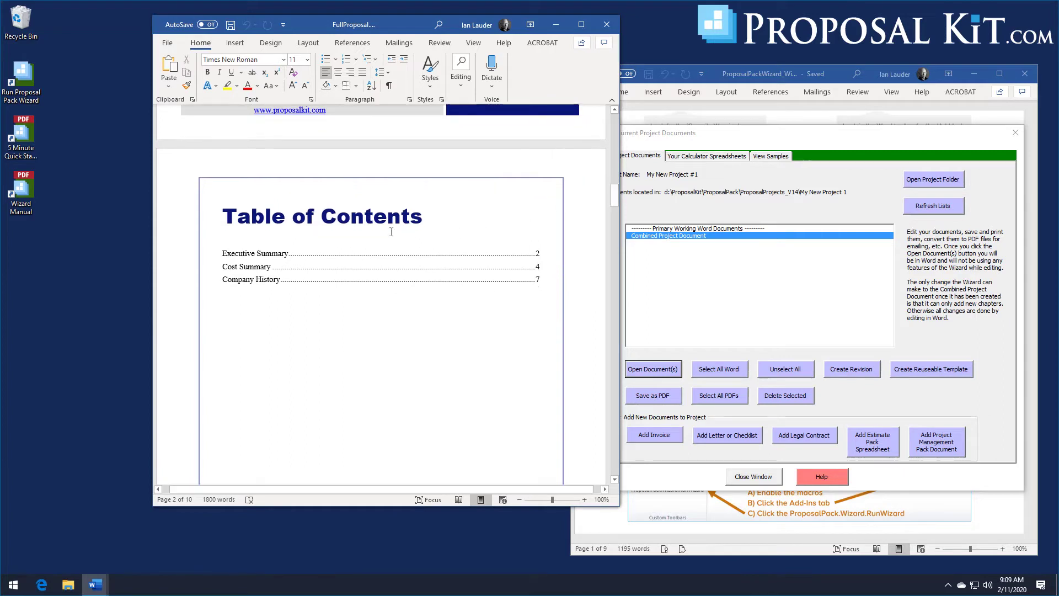
pyautogui.click(226, 216)
pyautogui.moveTo(277, 215); pyautogui.dragTo(423, 216)
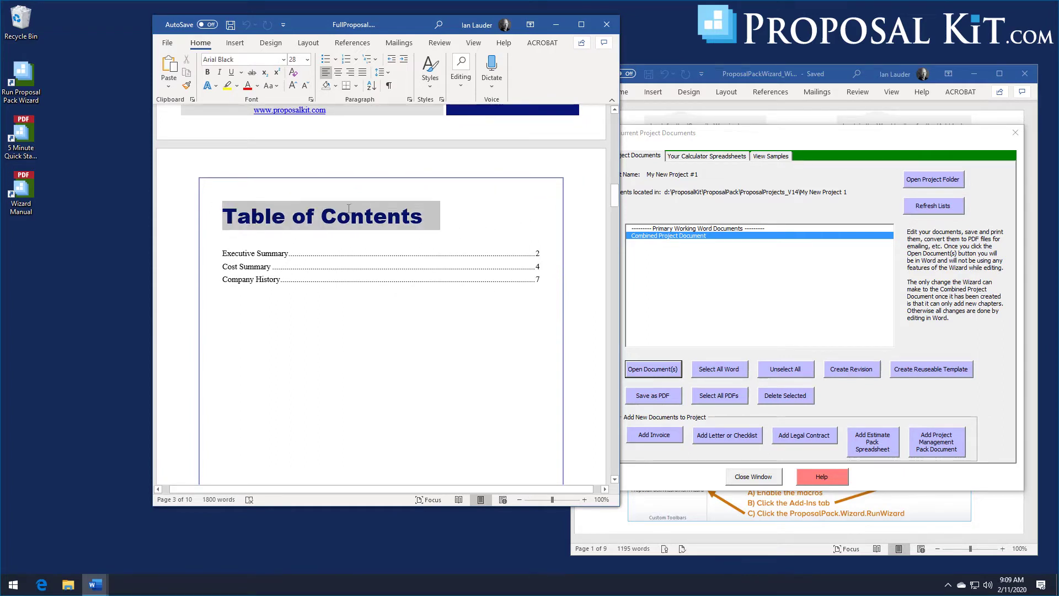
pyautogui.click(272, 216)
# Compare the Executive Summary chapter heading with its entry in the Table of Contents.
pyautogui.moveTo(614, 196); pyautogui.dragTo(614, 226)
pyautogui.moveTo(311, 304); pyautogui.dragTo(297, 302)
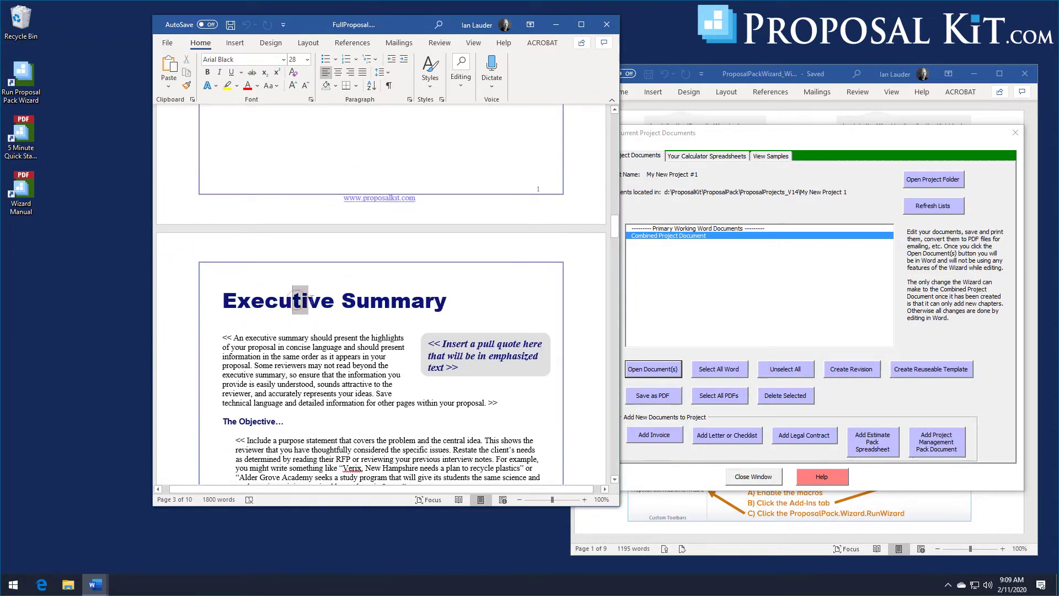
pyautogui.doubleClick(381, 300)
pyautogui.moveTo(371, 300); pyautogui.dragTo(391, 300)
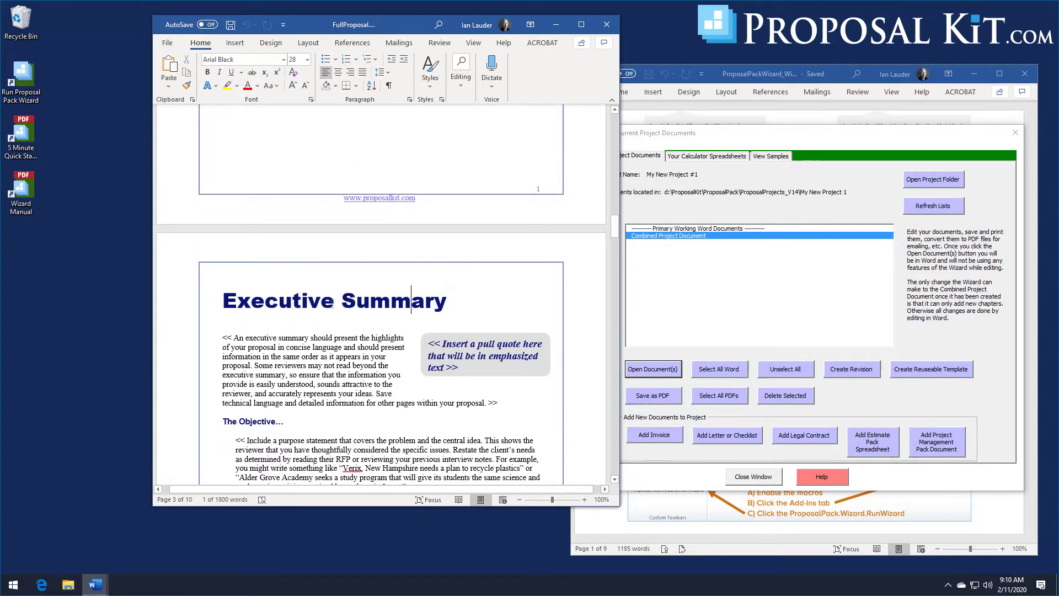
pyautogui.click(265, 301)
pyautogui.moveTo(614, 226); pyautogui.dragTo(618, 200)
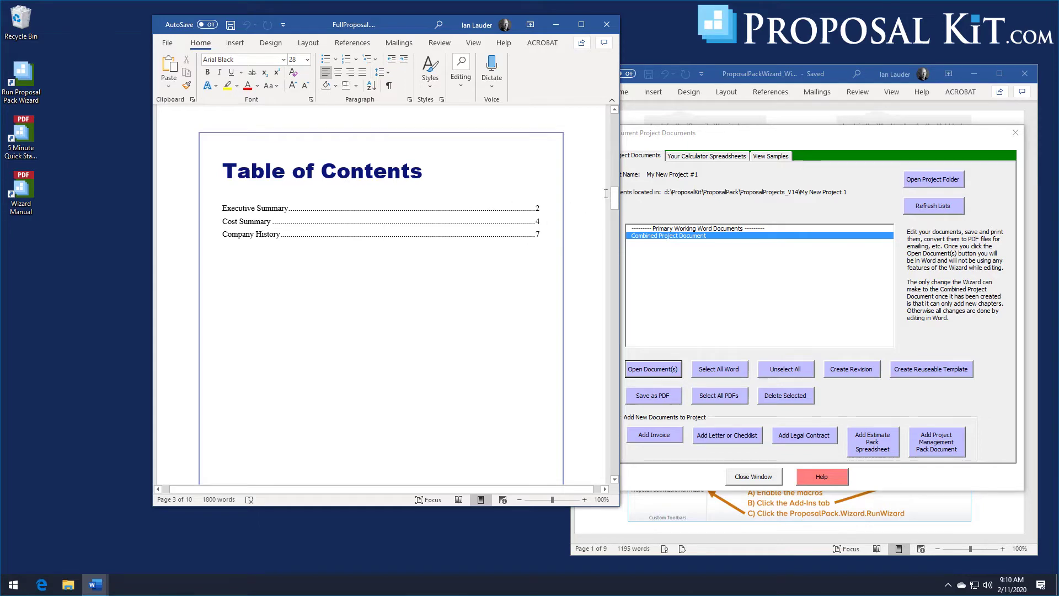
pyautogui.moveTo(614, 199); pyautogui.dragTo(616, 236)
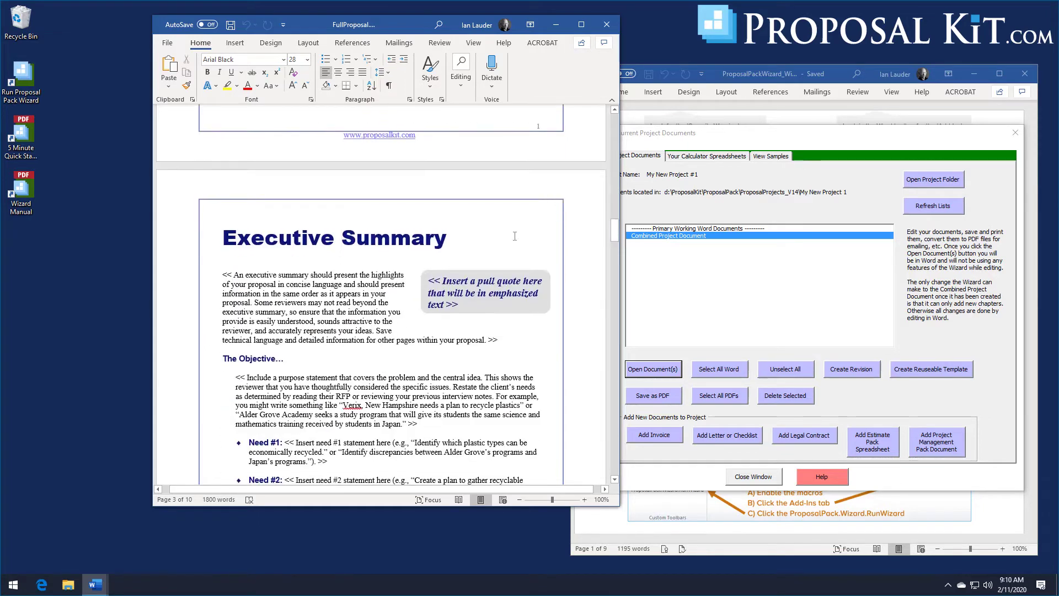
# Widen the document window and check which style the Executive Summary heading uses in the style gallery.
pyautogui.click(348, 228)
pyautogui.moveTo(223, 236); pyautogui.dragTo(284, 229)
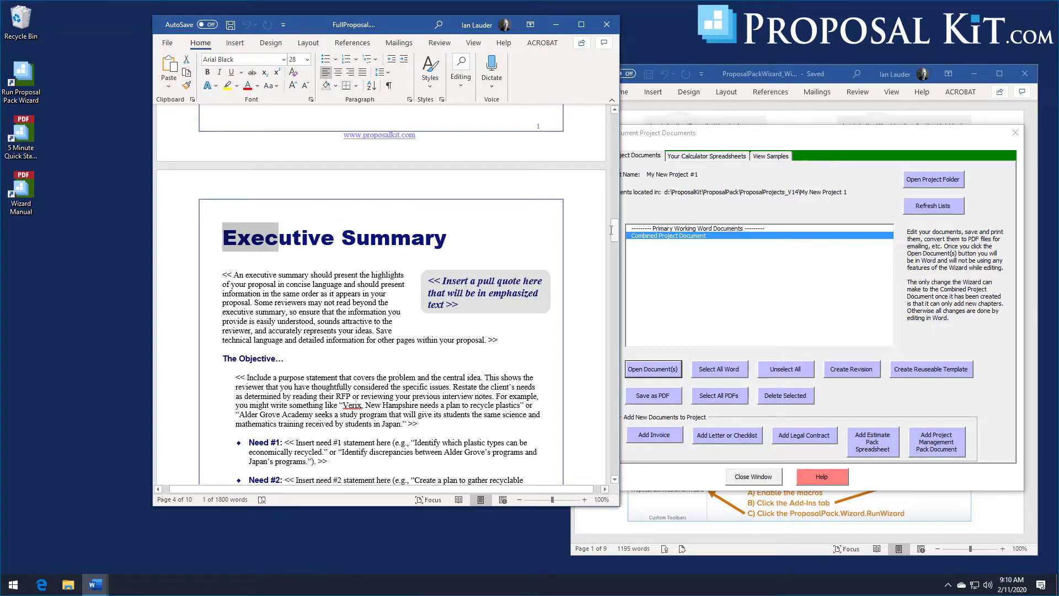
pyautogui.moveTo(223, 236); pyautogui.dragTo(404, 230)
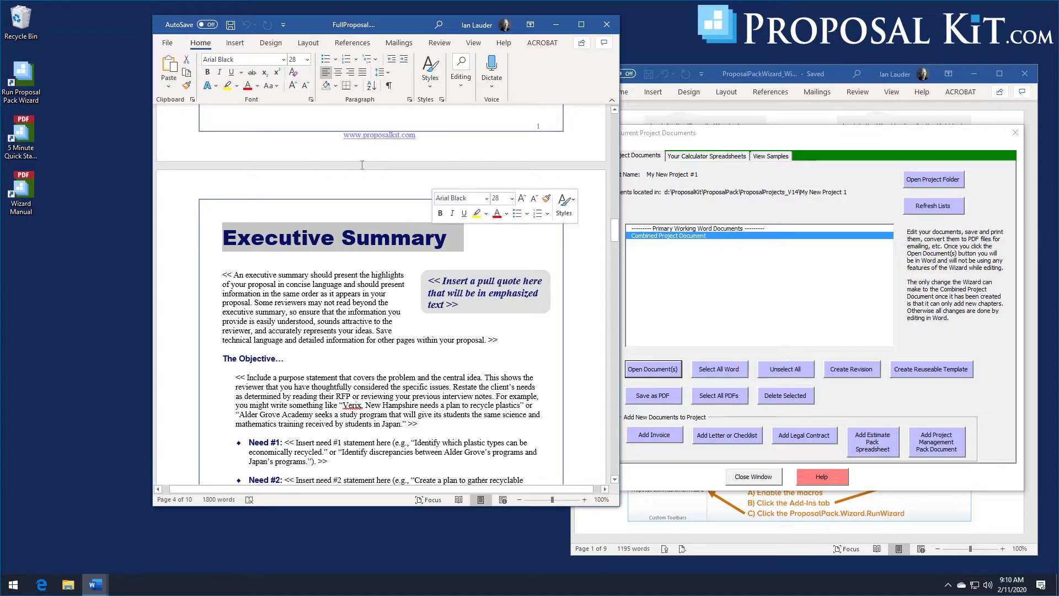
pyautogui.moveTo(701, 66); pyautogui.dragTo(741, 66)
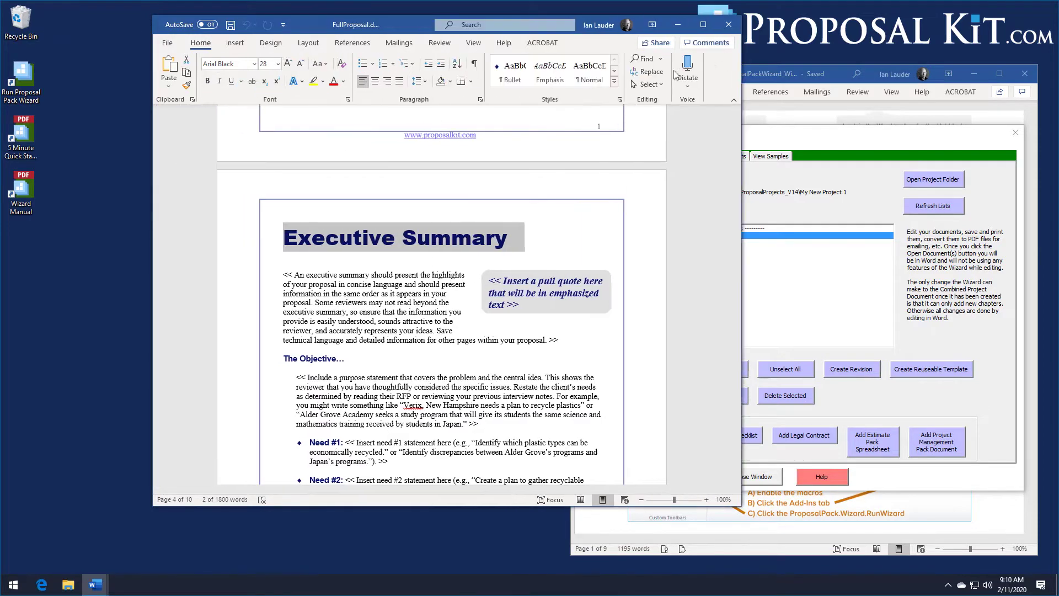
pyautogui.click(614, 87)
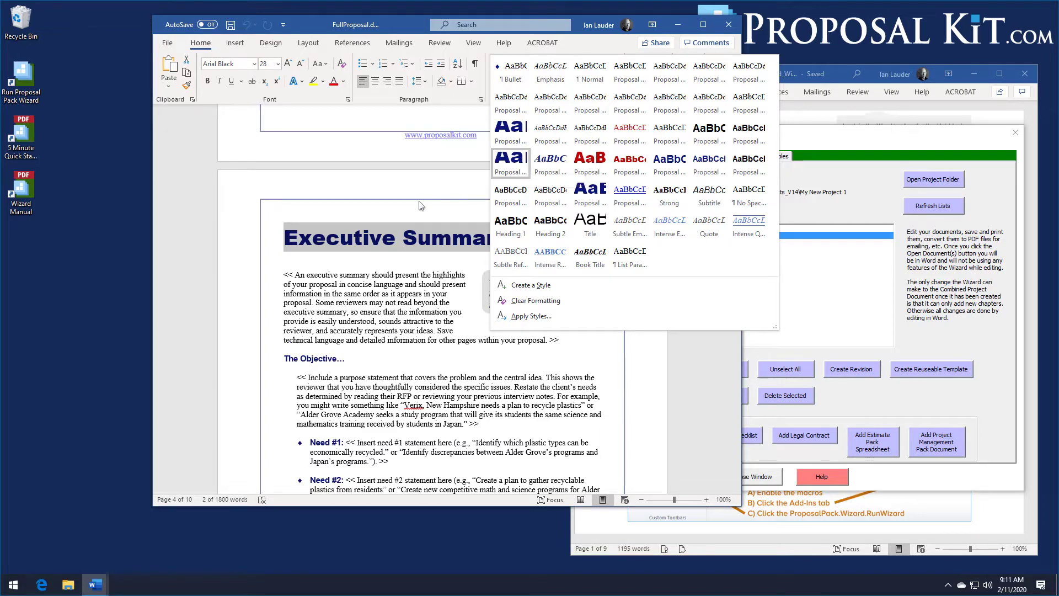
# Shorten the Executive Summary chapter heading to "Exec Summary".
pyautogui.scroll(3, 423, 193)
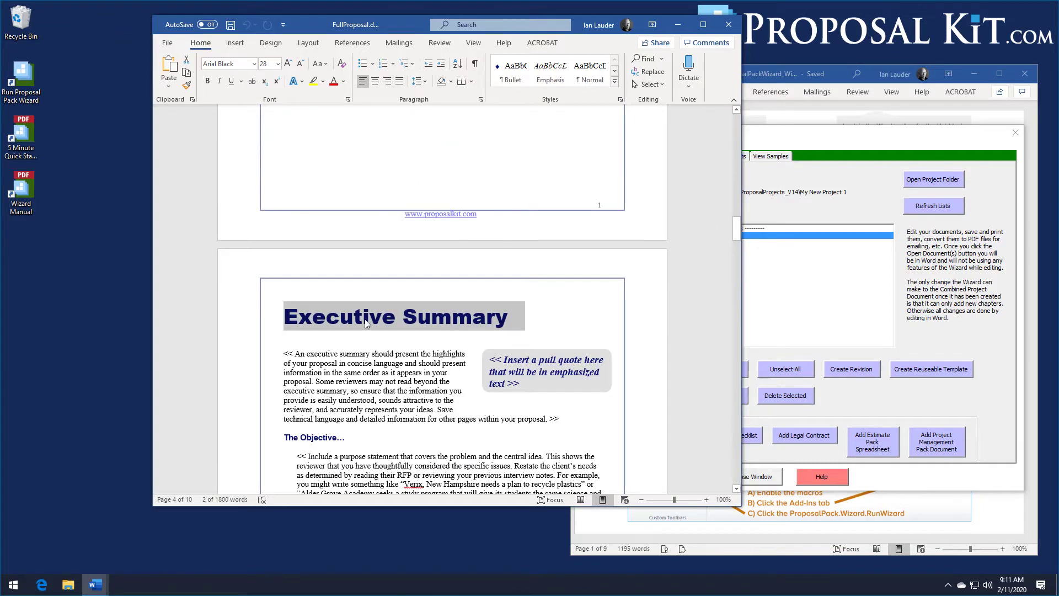
pyautogui.moveTo(346, 318); pyautogui.dragTo(394, 314)
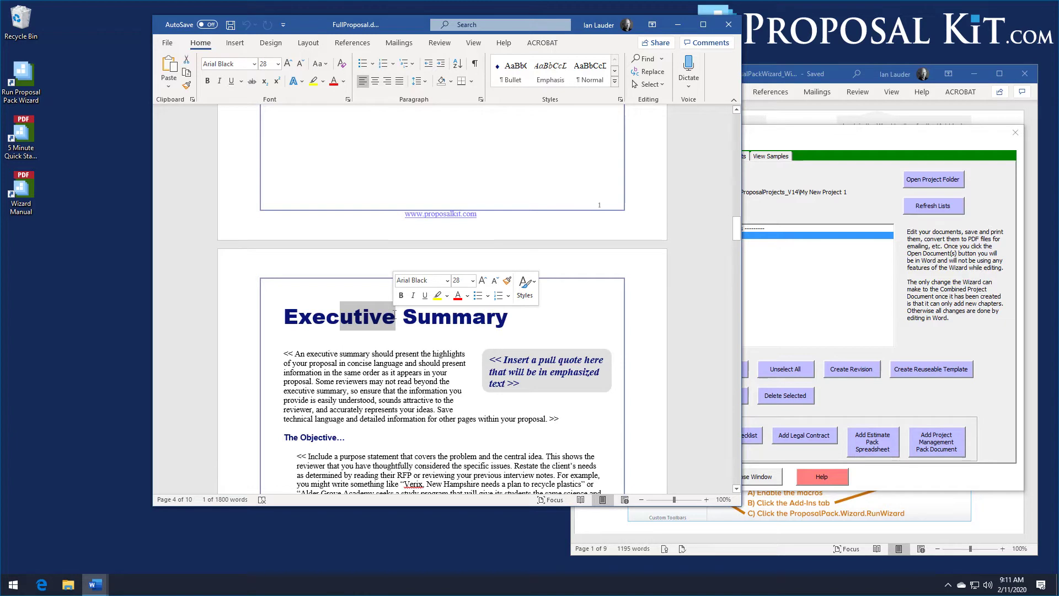
pyautogui.press('Delete')
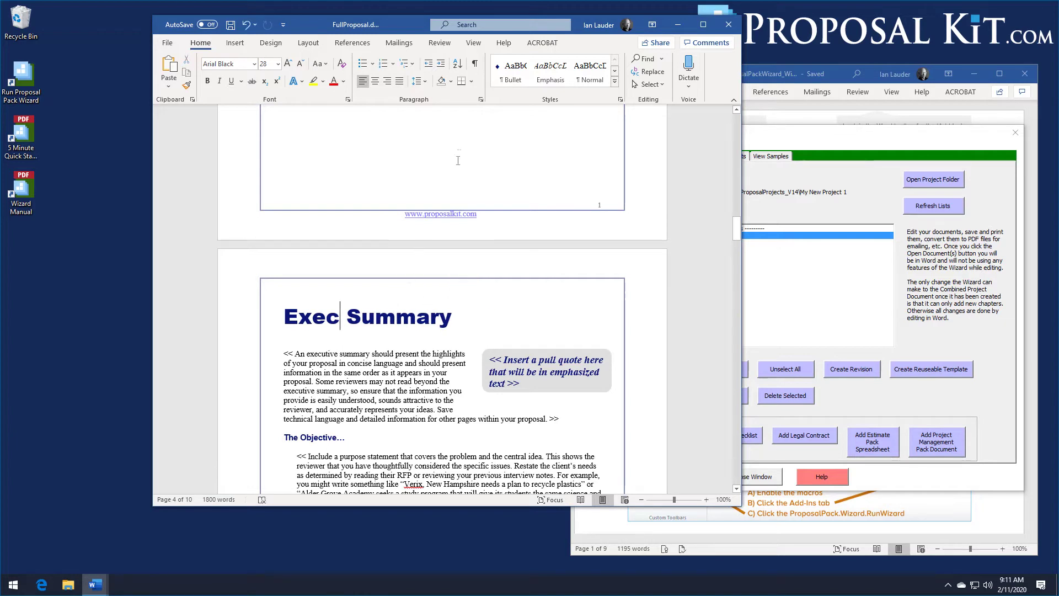
# Update the entire Table of Contents, including its entry text as well as the page numbers.
pyautogui.scroll(8, 459, 148)
pyautogui.scroll(1, 460, 148)
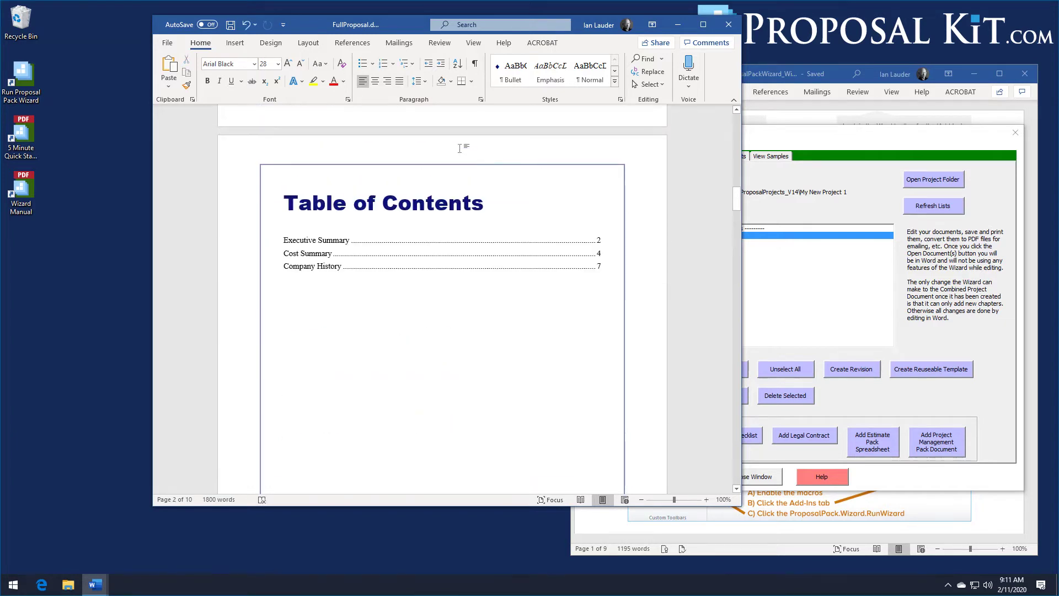
pyautogui.rightClick(339, 256)
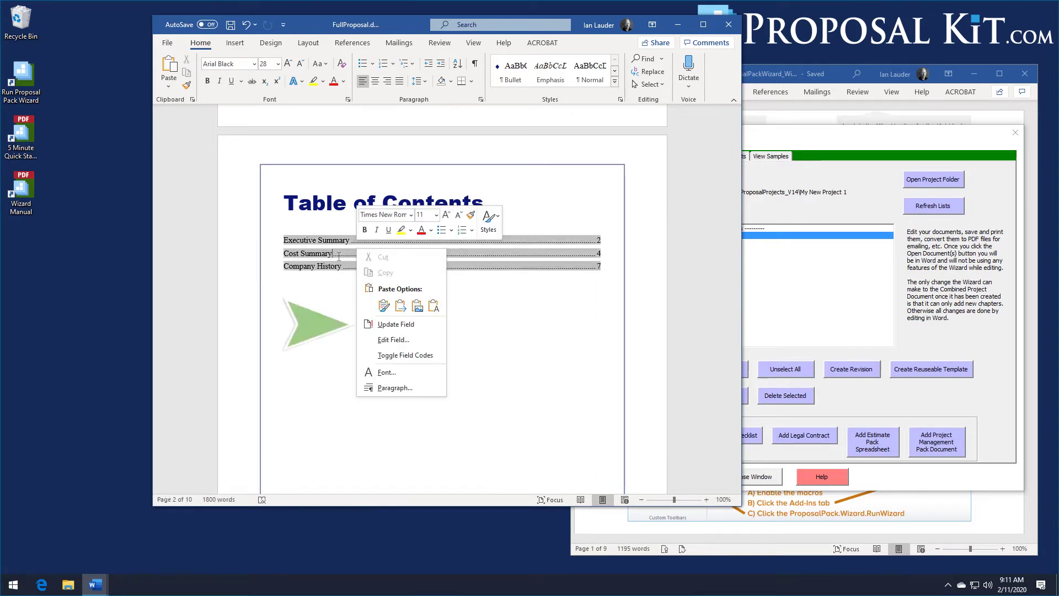
pyautogui.click(401, 327)
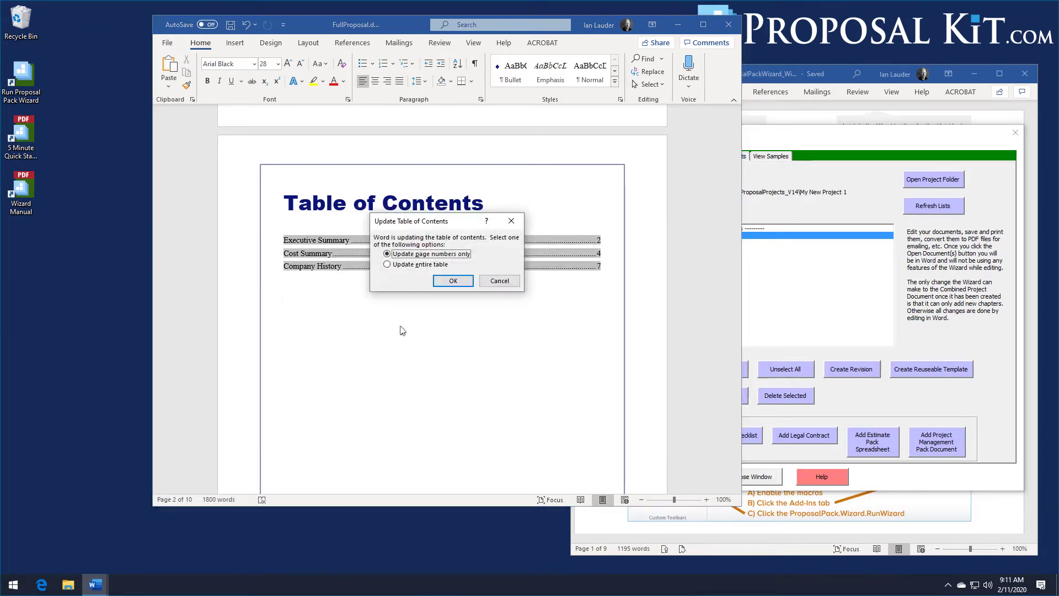
pyautogui.click(417, 267)
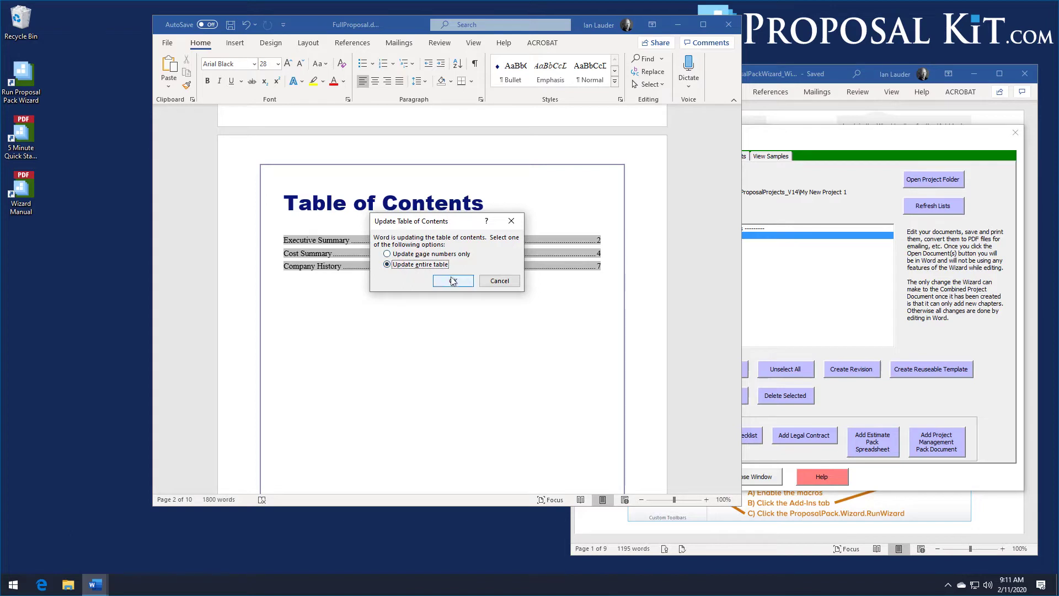
pyautogui.click(451, 280)
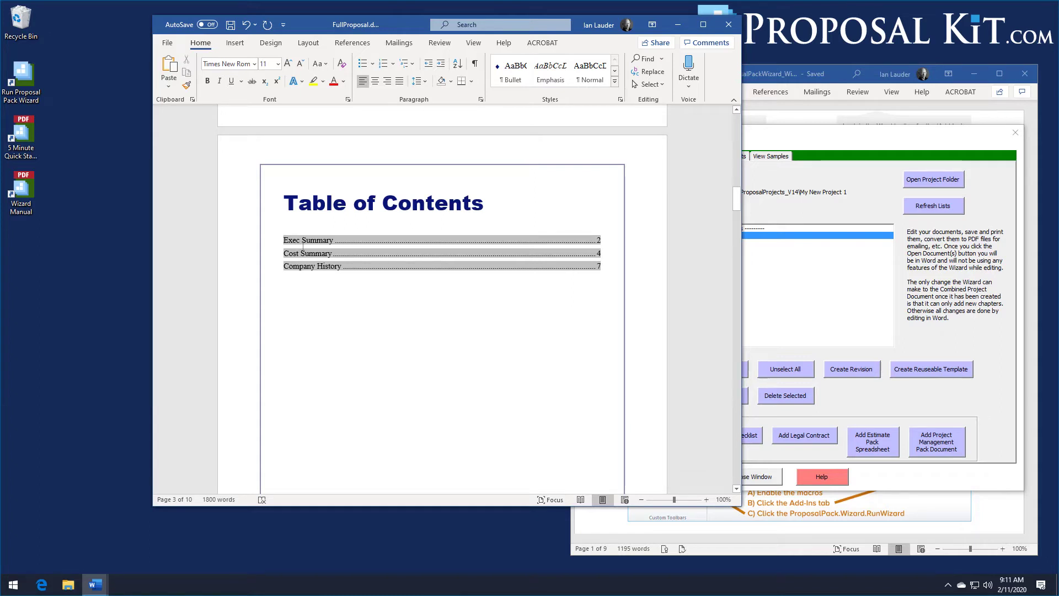
pyautogui.click(331, 294)
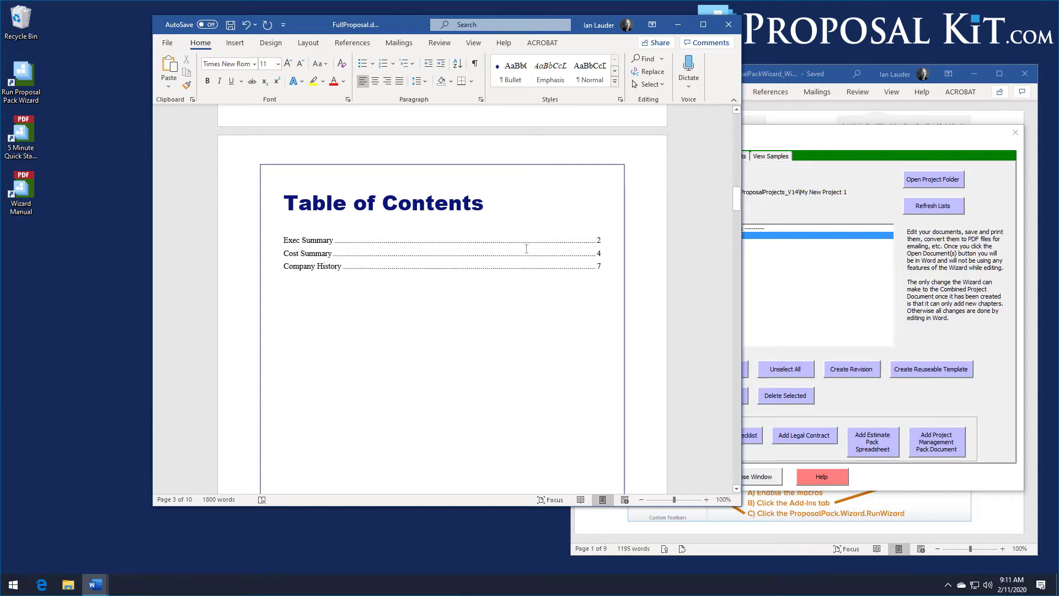
# Apply the Heading 1 style to the "The Objective…" subheading in the Exec Summary chapter.
pyautogui.moveTo(740, 198); pyautogui.dragTo(740, 242)
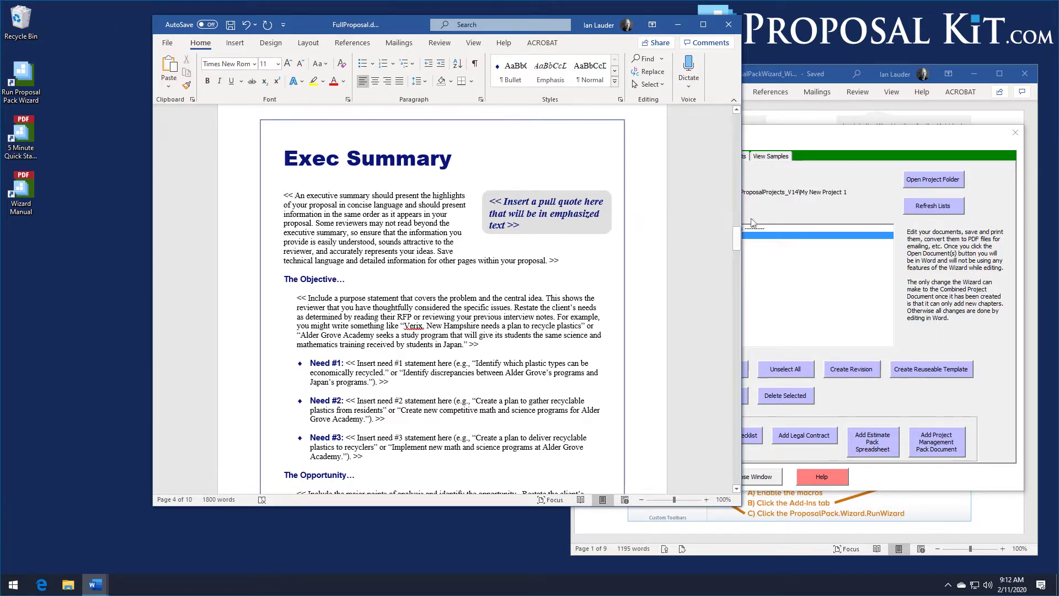
pyautogui.moveTo(737, 241)
pyautogui.mouseDown()
pyautogui.moveTo(743, 262)
pyautogui.moveTo(749, 239)
pyautogui.mouseUp()
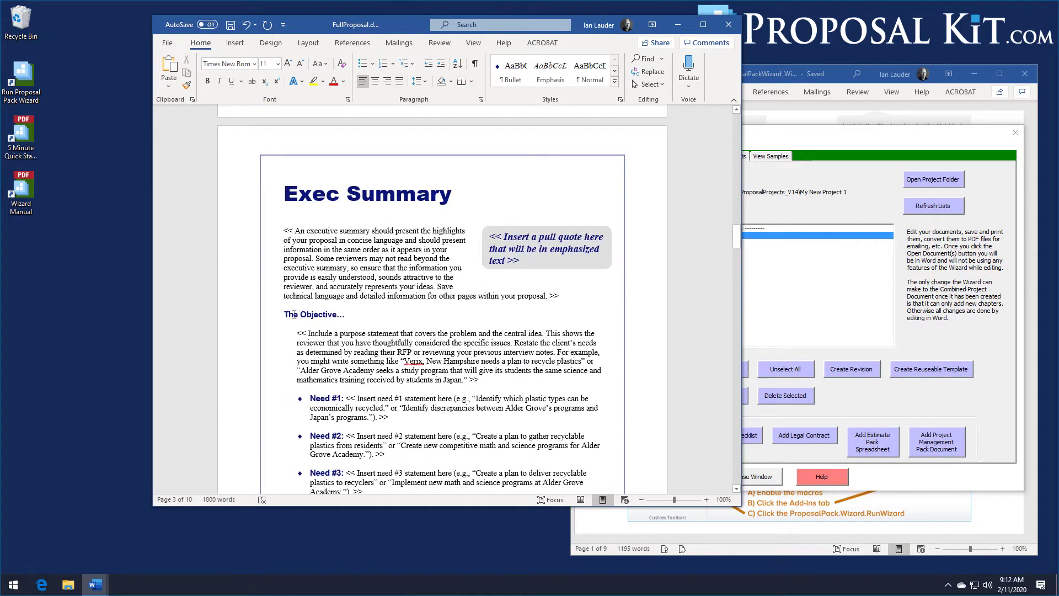
pyautogui.moveTo(737, 235); pyautogui.dragTo(737, 247)
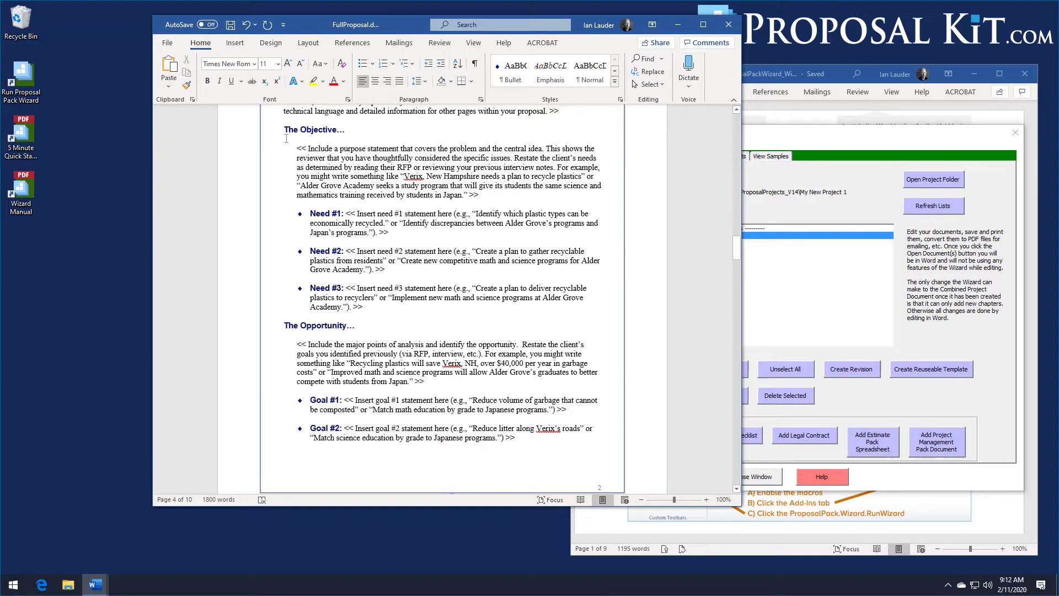
pyautogui.moveTo(285, 129); pyautogui.dragTo(348, 130)
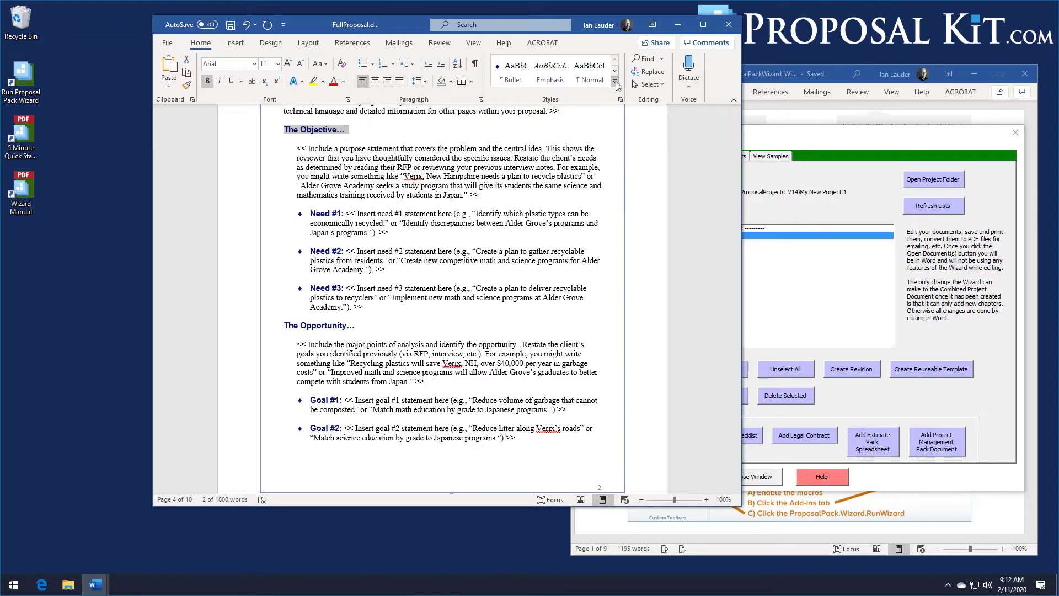
pyautogui.click(616, 83)
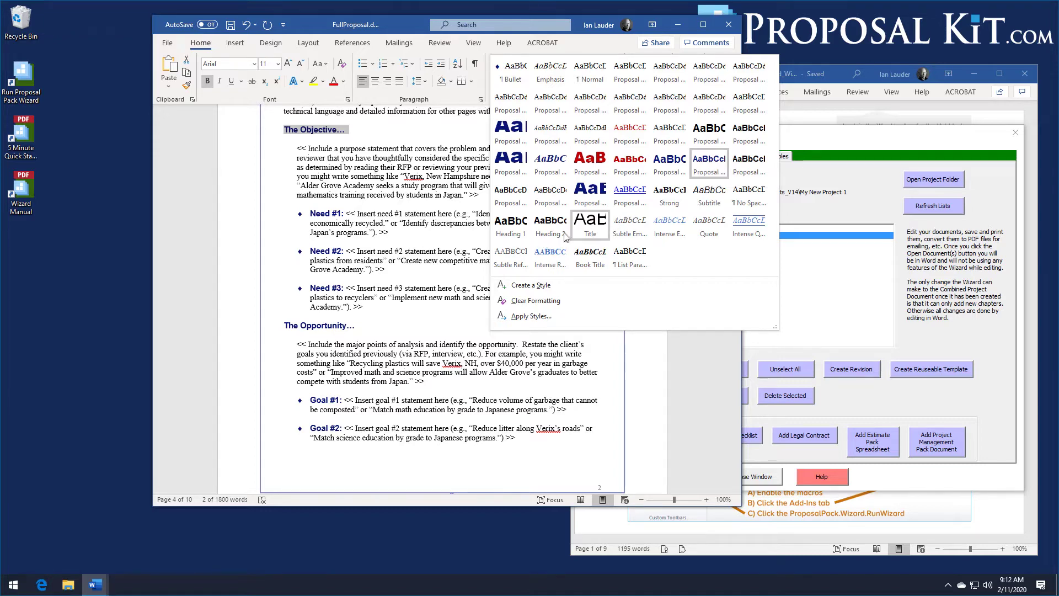
pyautogui.click(510, 224)
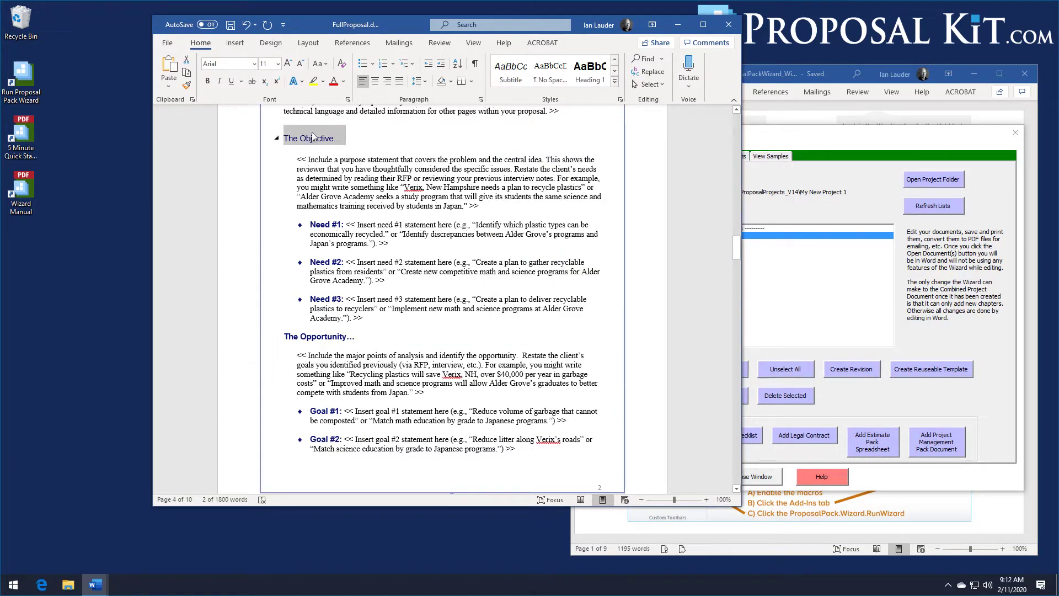
# Apply the Heading 1 style to the "The Opportunity…" subheading in the Exec Summary chapter.
pyautogui.click(298, 339)
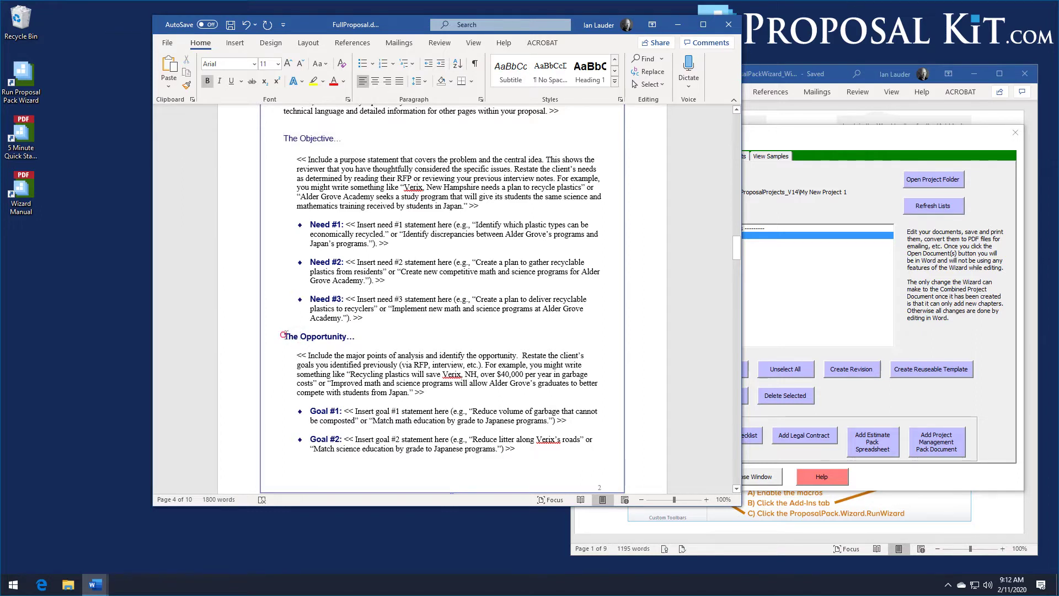
pyautogui.moveTo(284, 336); pyautogui.dragTo(358, 337)
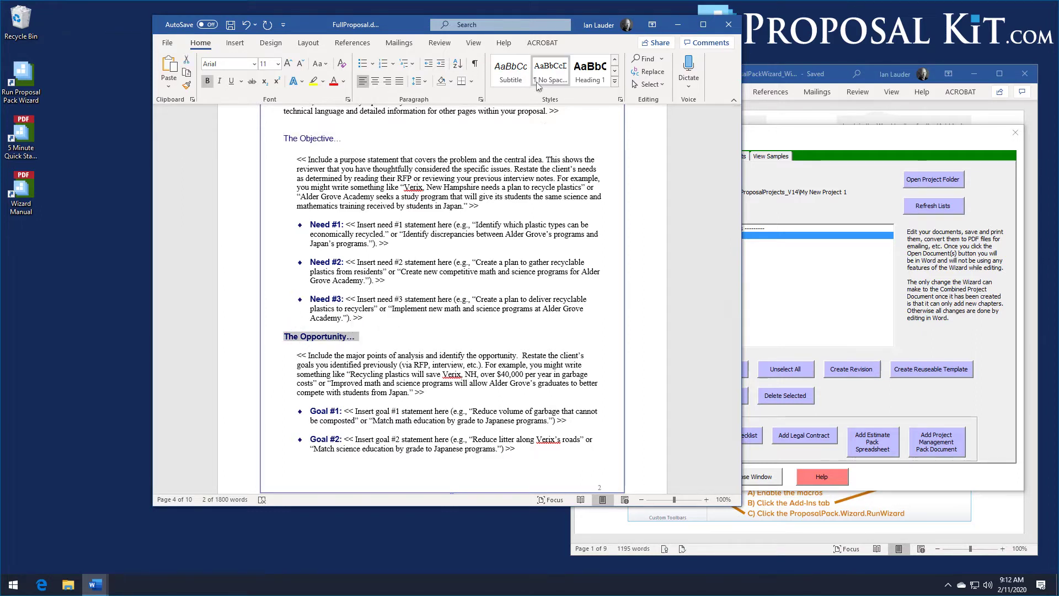
pyautogui.click(614, 81)
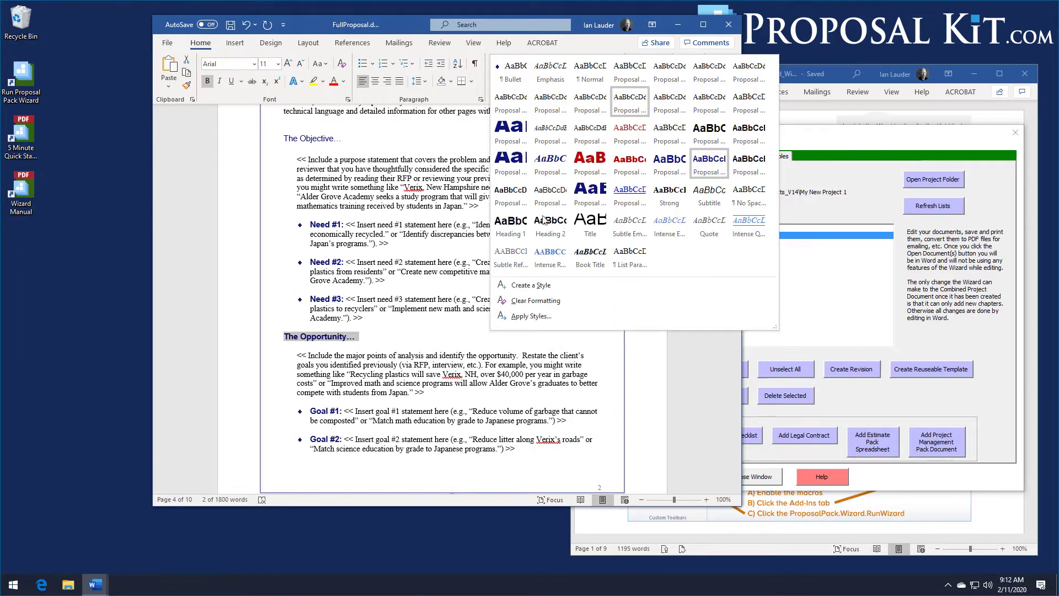
pyautogui.click(511, 227)
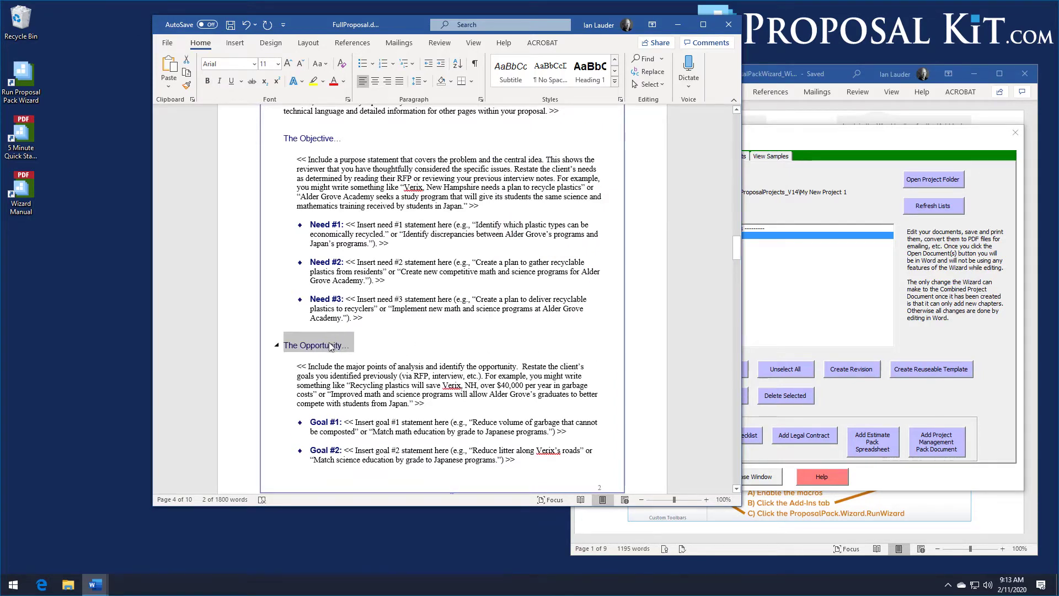
# Apply the Heading 1 style to the "The Solution…" subheading in the Exec Summary chapter.
pyautogui.scroll(-12, 331, 347)
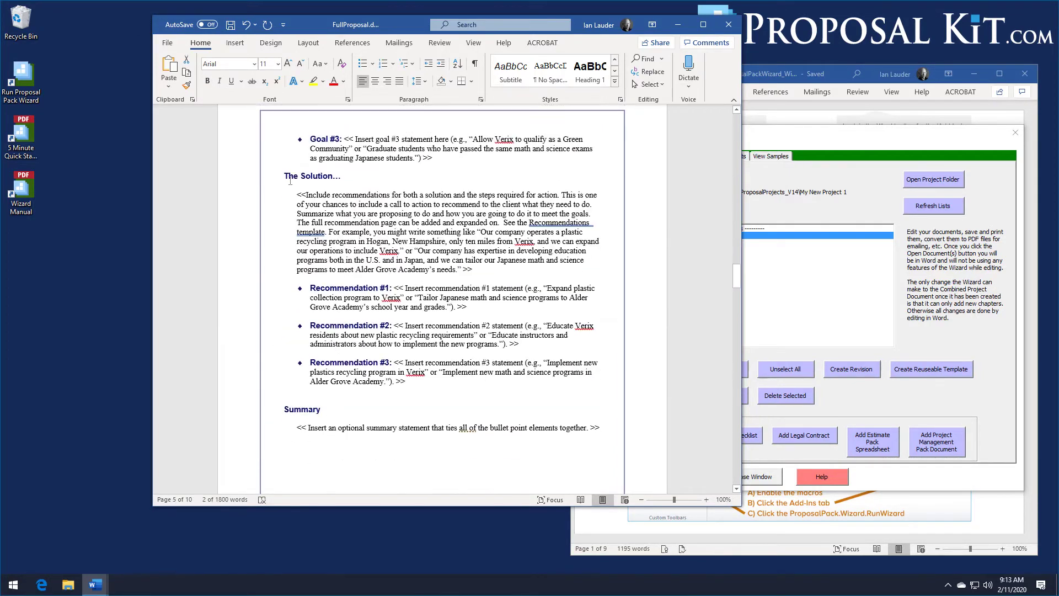
pyautogui.moveTo(285, 177); pyautogui.dragTo(345, 177)
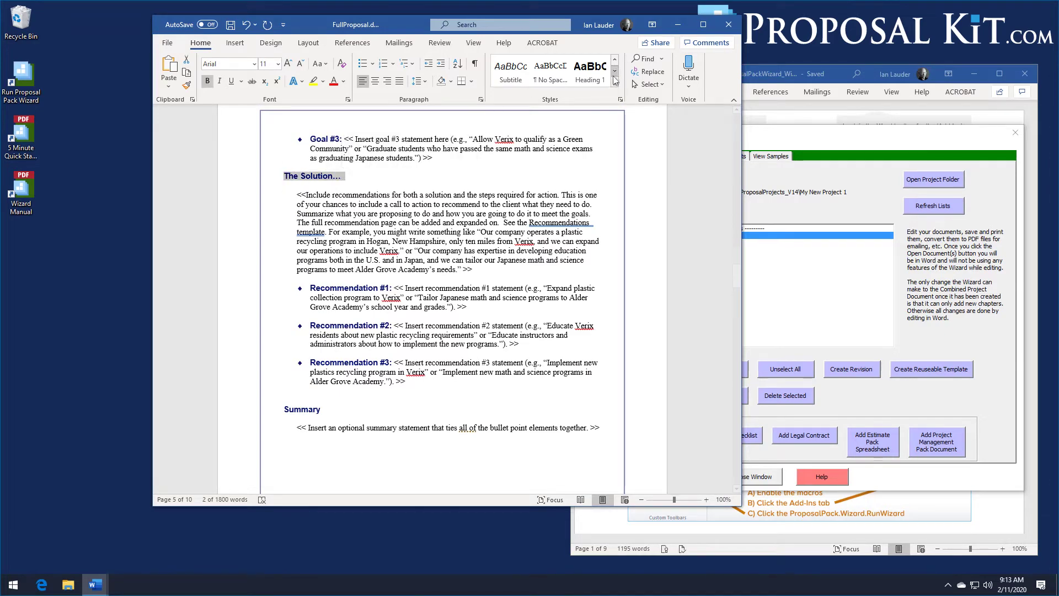
pyautogui.click(615, 84)
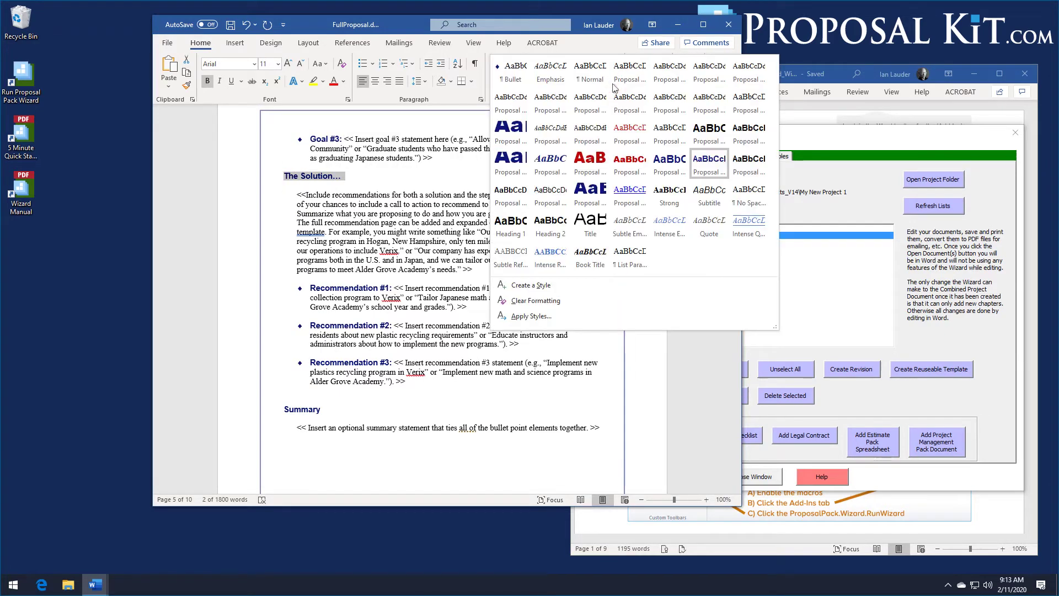
pyautogui.click(513, 231)
pyautogui.click(558, 193)
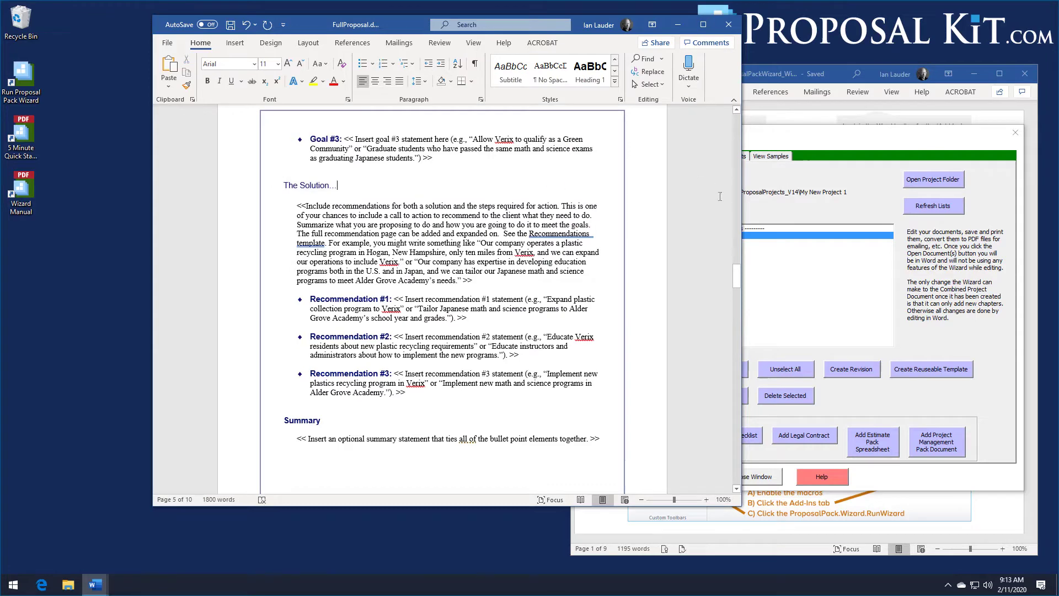
# Update the entire Table of Contents to include the newly styled Exec Summary subheadings.
pyautogui.moveTo(735, 273); pyautogui.dragTo(729, 187)
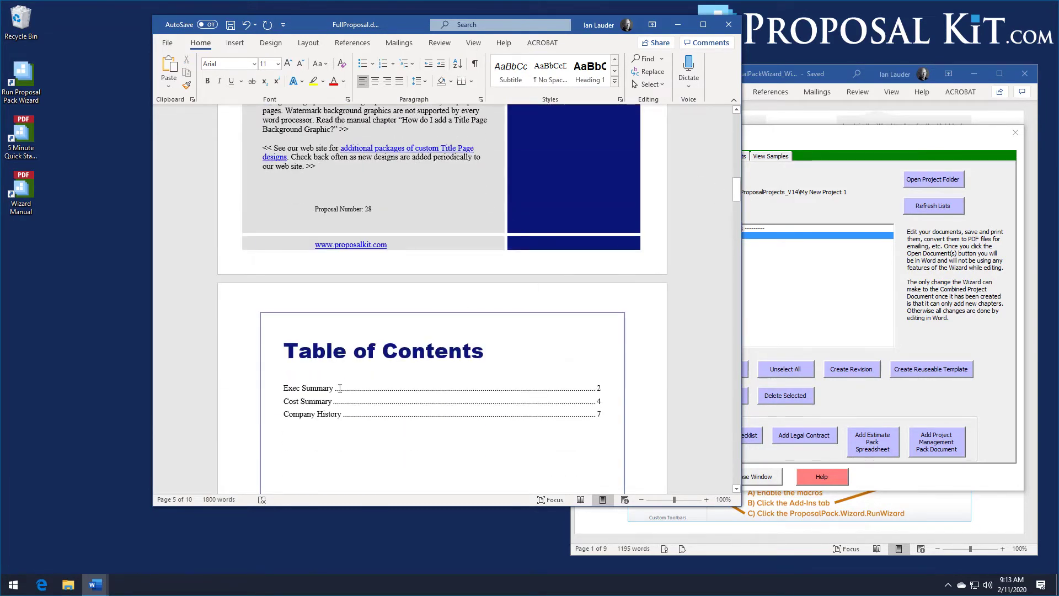
pyautogui.rightClick(316, 400)
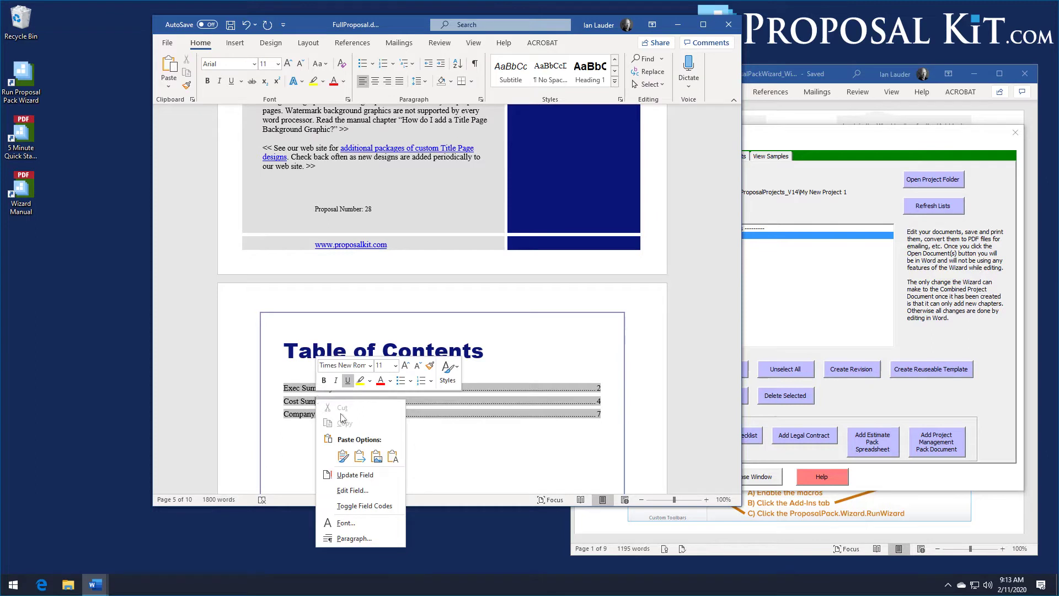
pyautogui.click(362, 478)
pyautogui.click(387, 264)
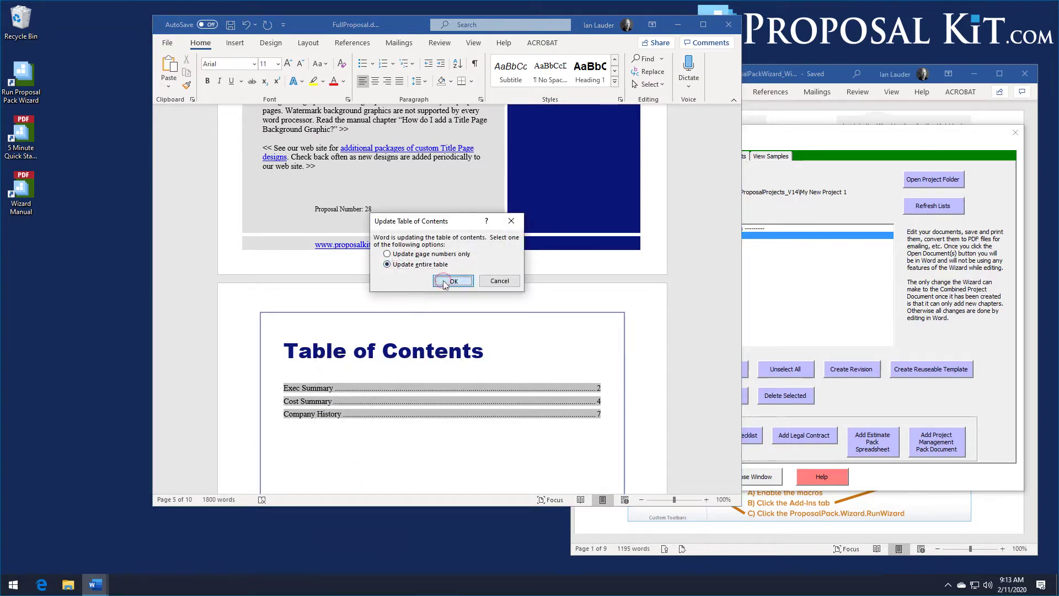
pyautogui.click(451, 281)
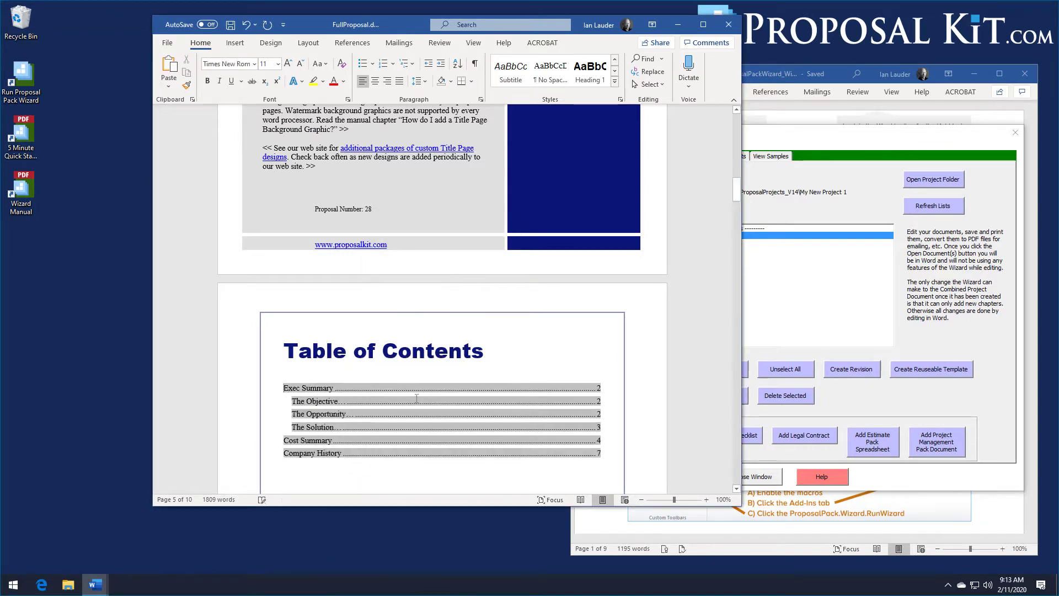
# Examine the Table of Contents entries and toggle their field codes to inspect which styles feed each level.
pyautogui.scroll(-2, 429, 403)
pyautogui.click(329, 324)
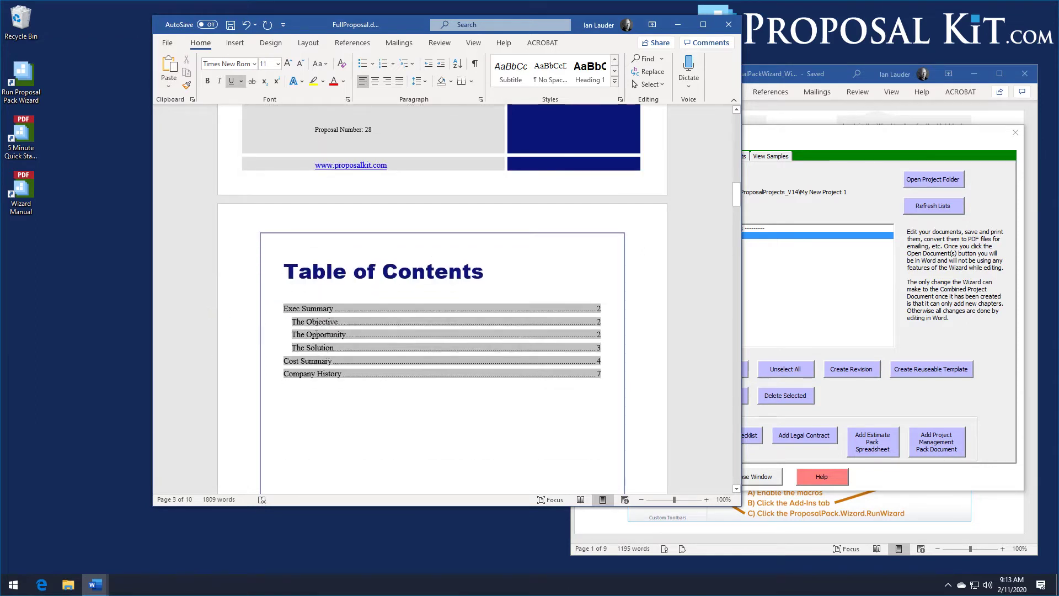
pyautogui.click(308, 330)
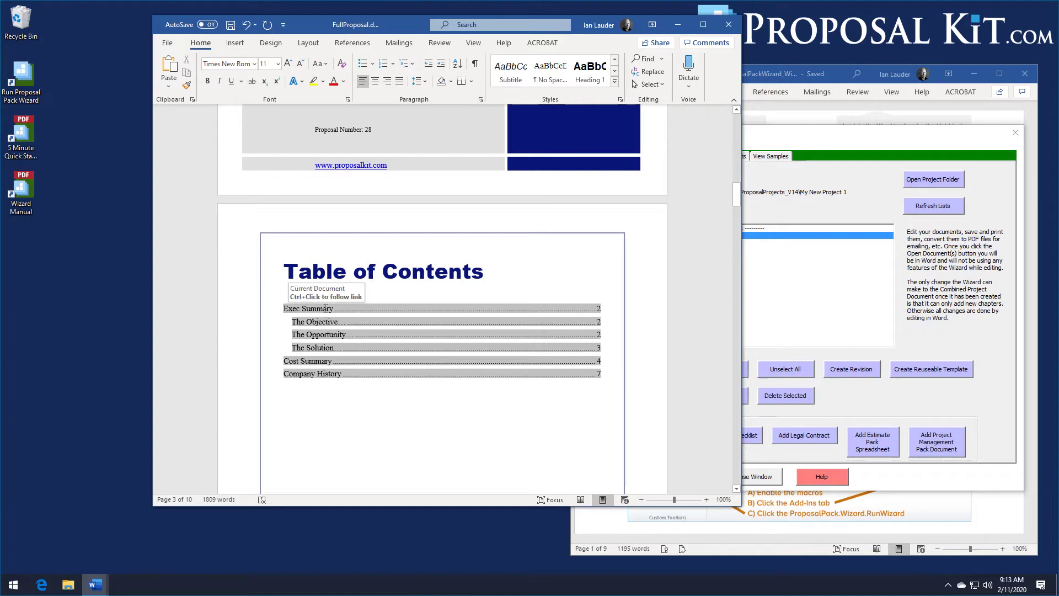
pyautogui.click(327, 337)
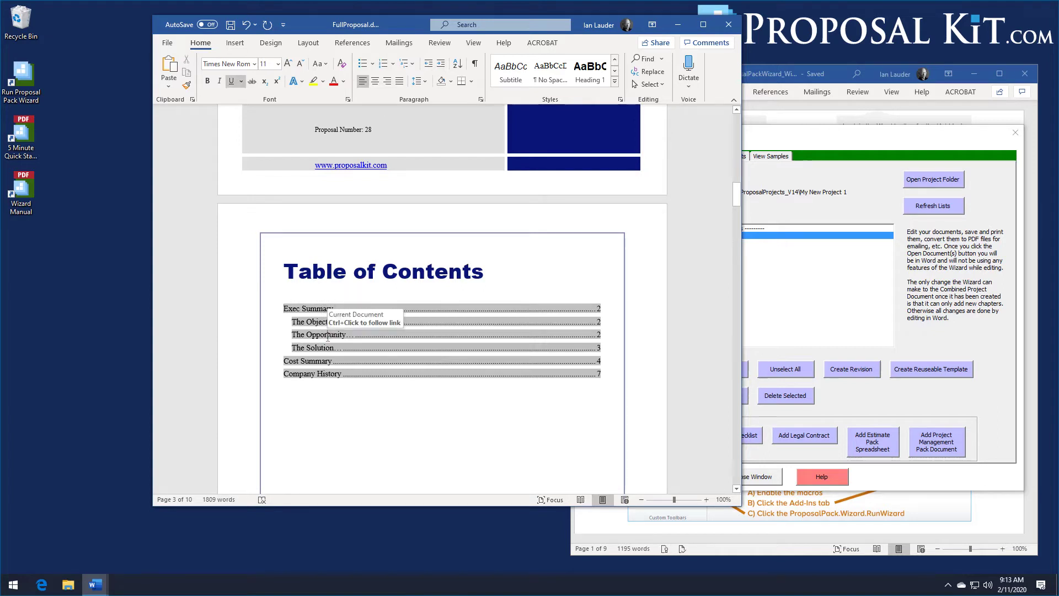
pyautogui.moveTo(284, 306); pyautogui.dragTo(292, 384)
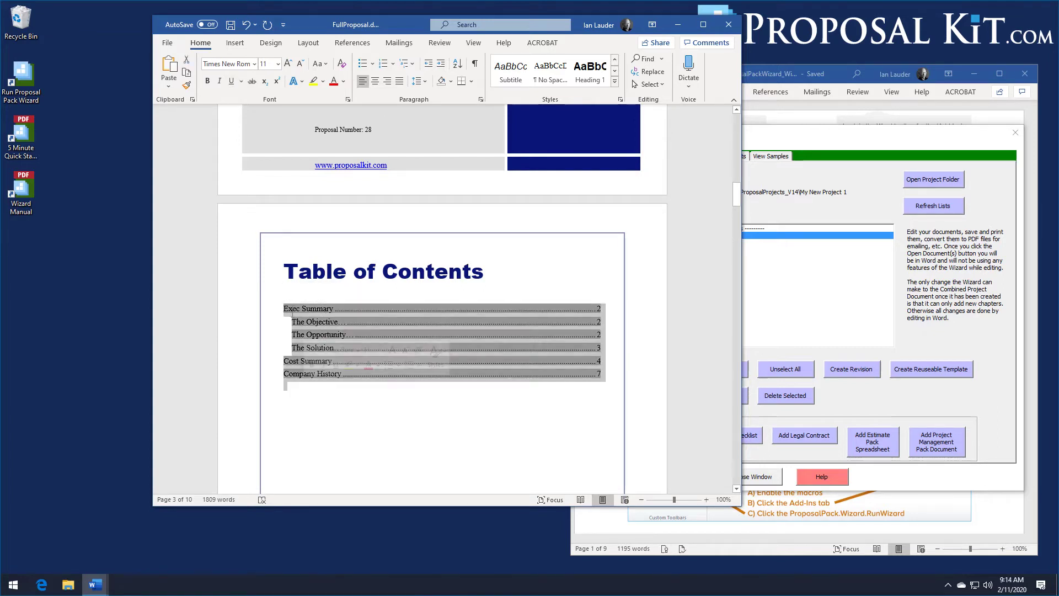
pyautogui.rightClick(292, 384)
pyautogui.click(330, 487)
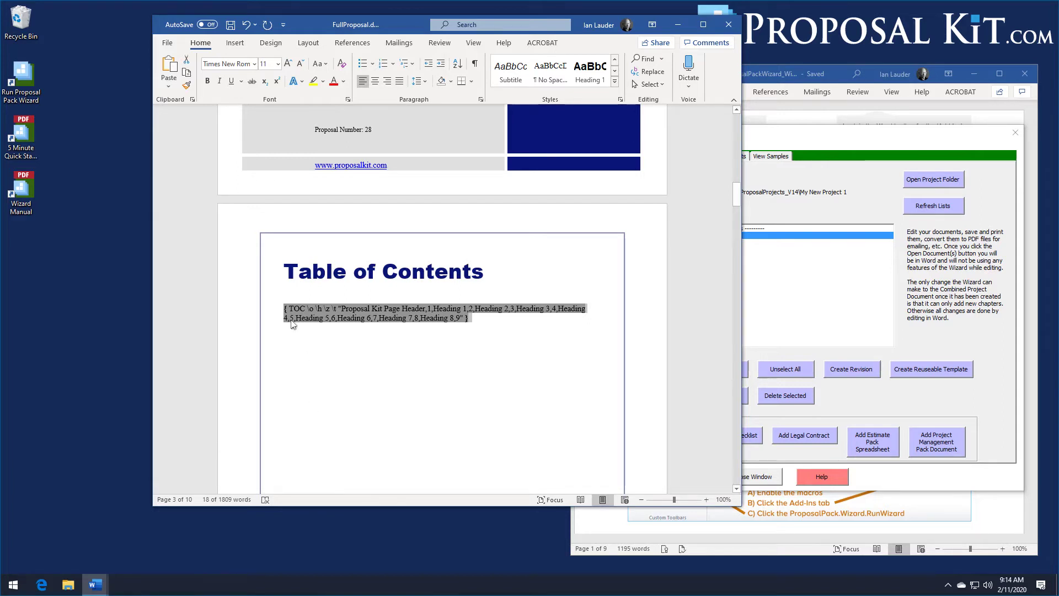
pyautogui.click(387, 329)
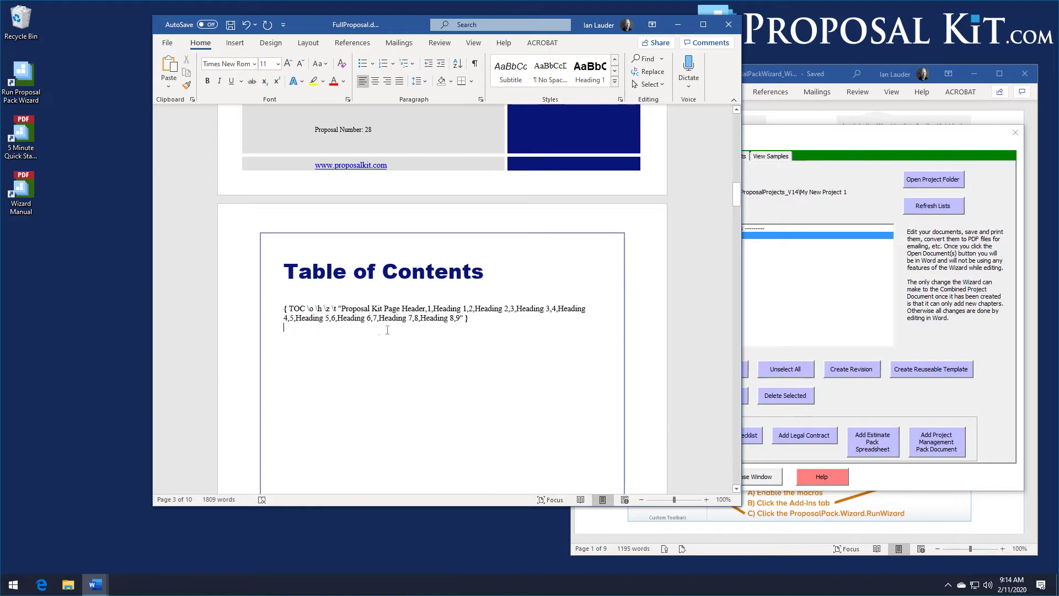
pyautogui.click(284, 309)
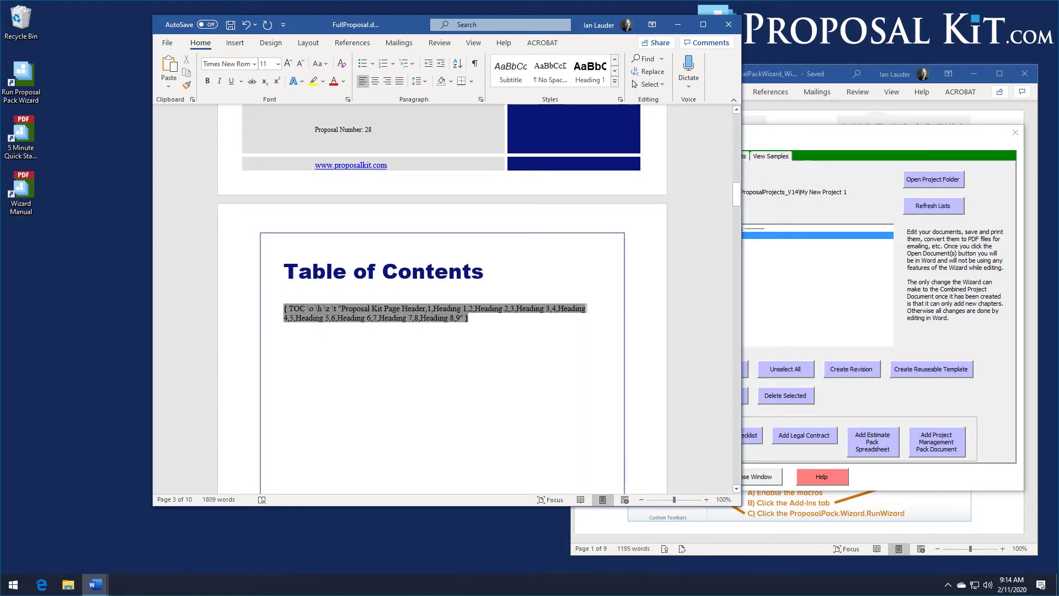
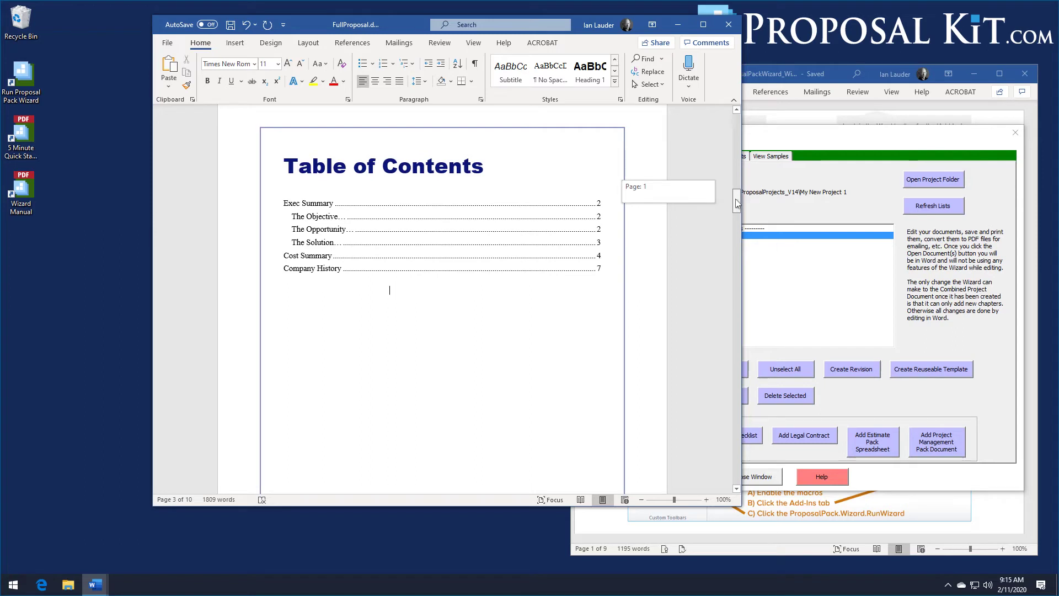
# Review the page-numbers-only and entire-table update options for the Table of Contents, leaving without updating it.
pyautogui.moveTo(736, 200)
pyautogui.mouseDown()
pyautogui.moveTo(738, 226)
pyautogui.moveTo(740, 203)
pyautogui.mouseUp()
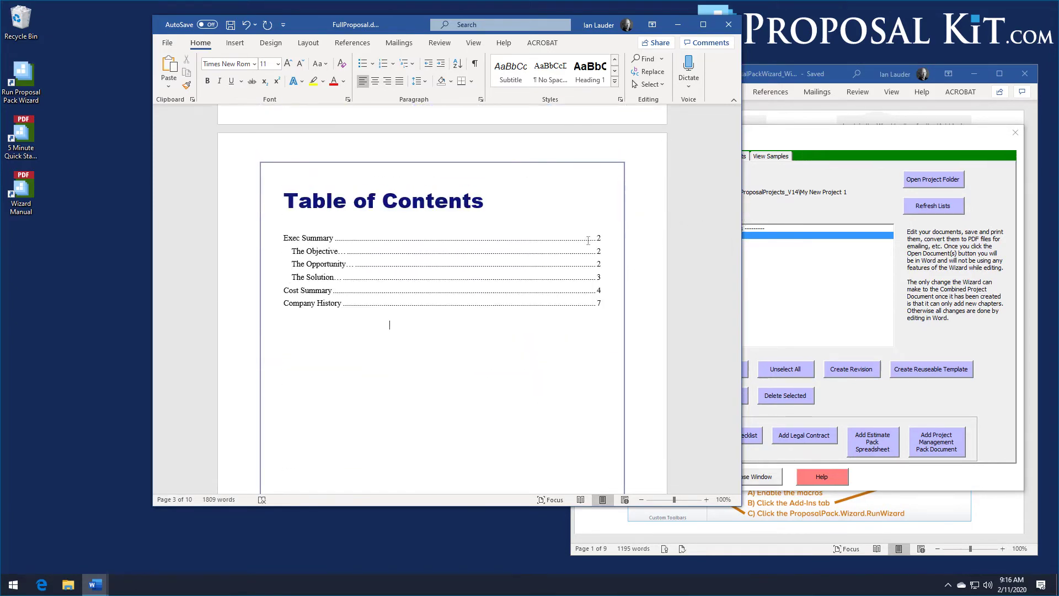
pyautogui.rightClick(436, 265)
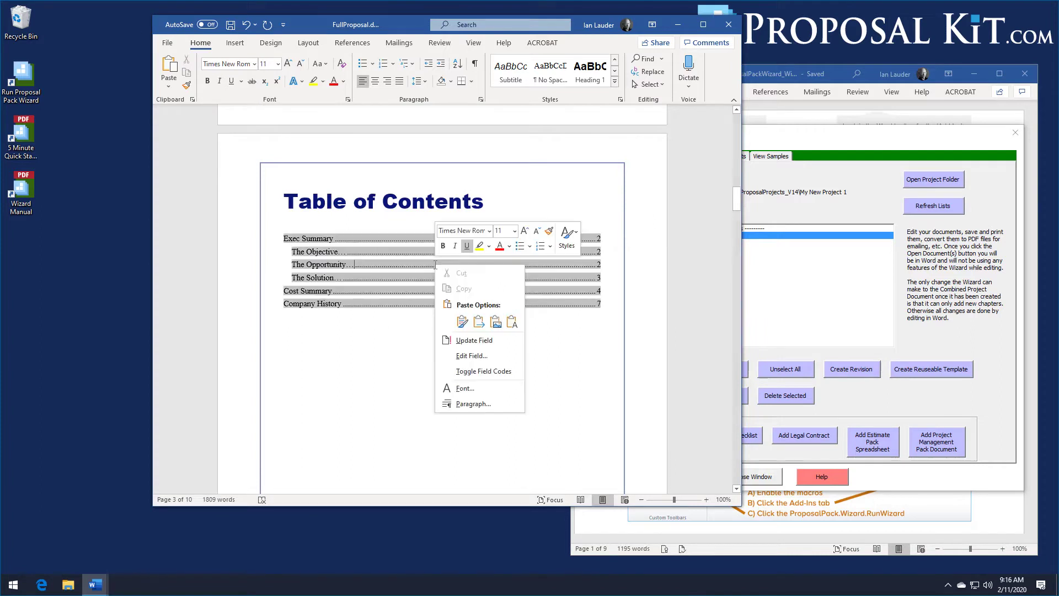
pyautogui.click(474, 340)
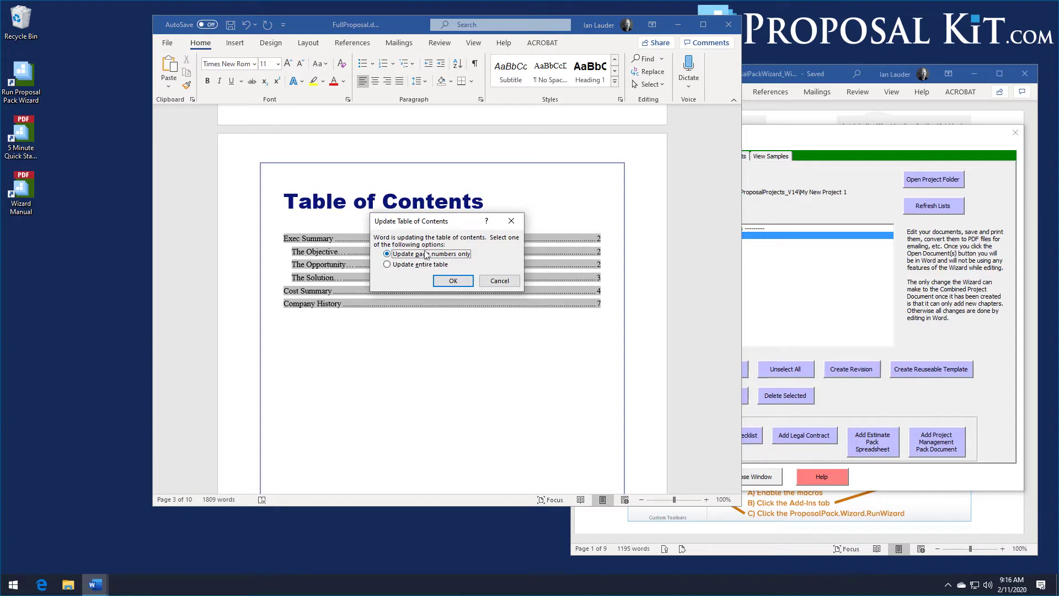
pyautogui.click(405, 266)
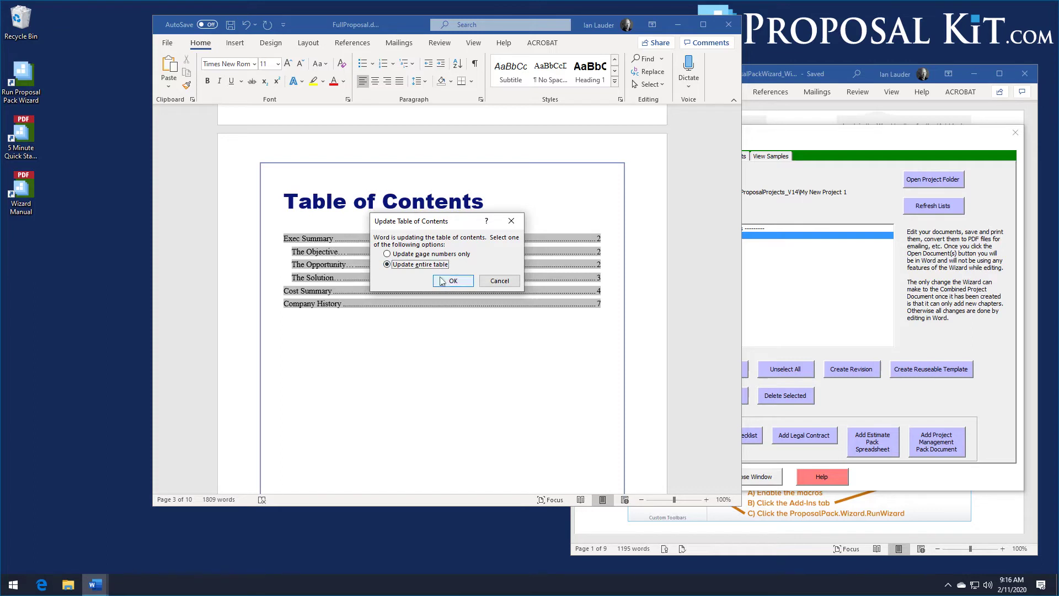
pyautogui.click(492, 285)
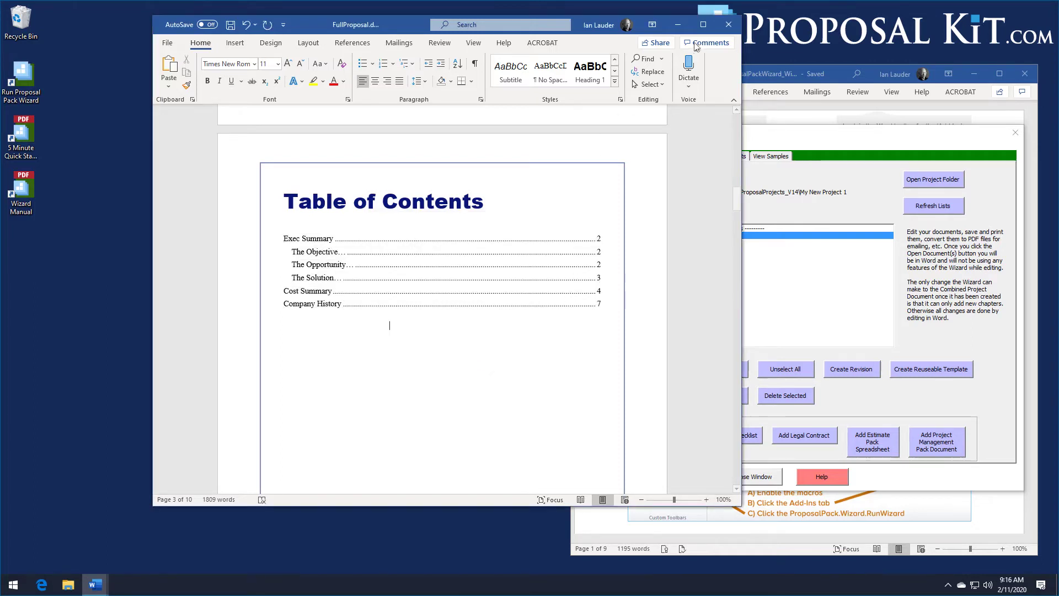
# Close the FullProposal document without saving its changes and return to the Proposal Pack Wizard home screen.
pyautogui.click(721, 26)
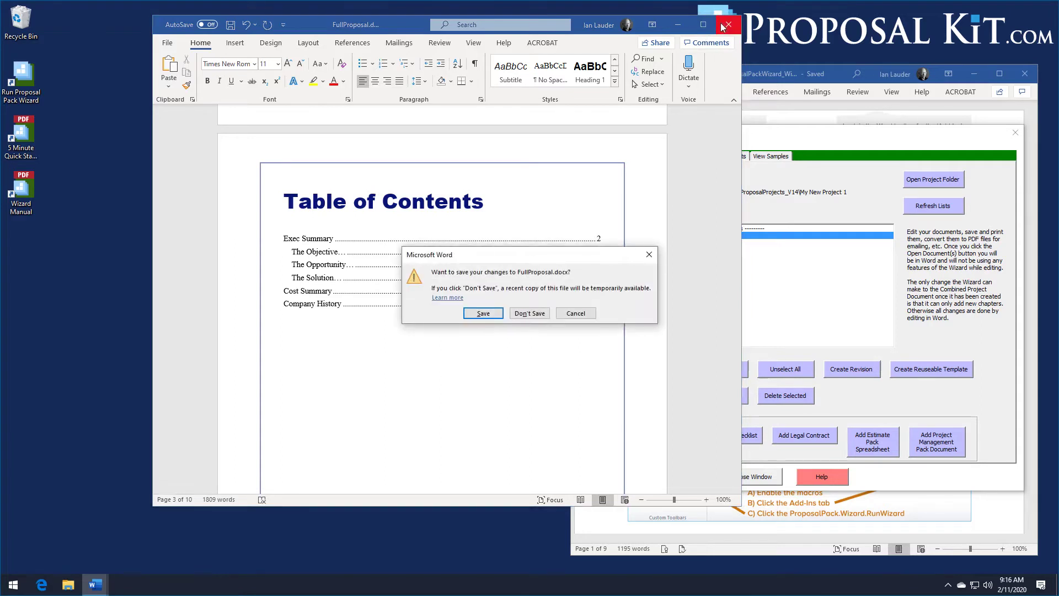
pyautogui.click(529, 320)
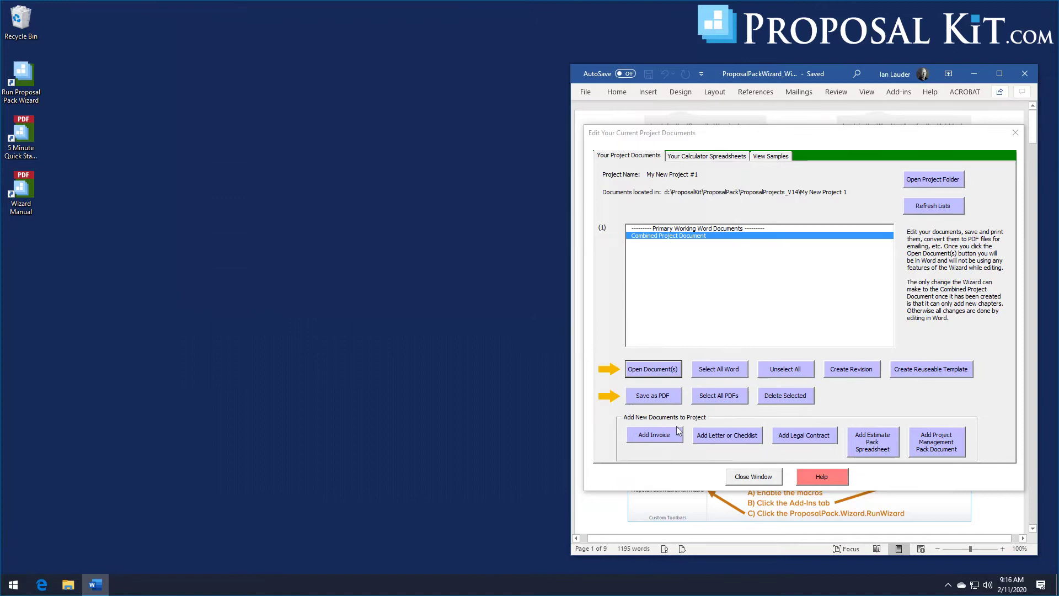
pyautogui.click(745, 476)
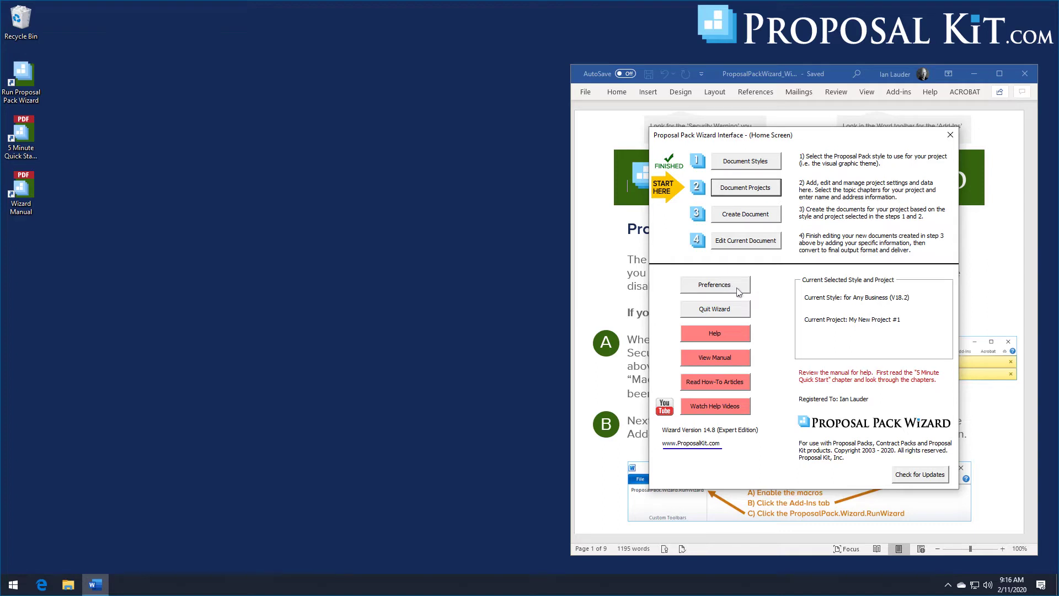
# Open the Auto Table of Contents Display configuration from the Wizard's data and display preferences.
pyautogui.click(737, 289)
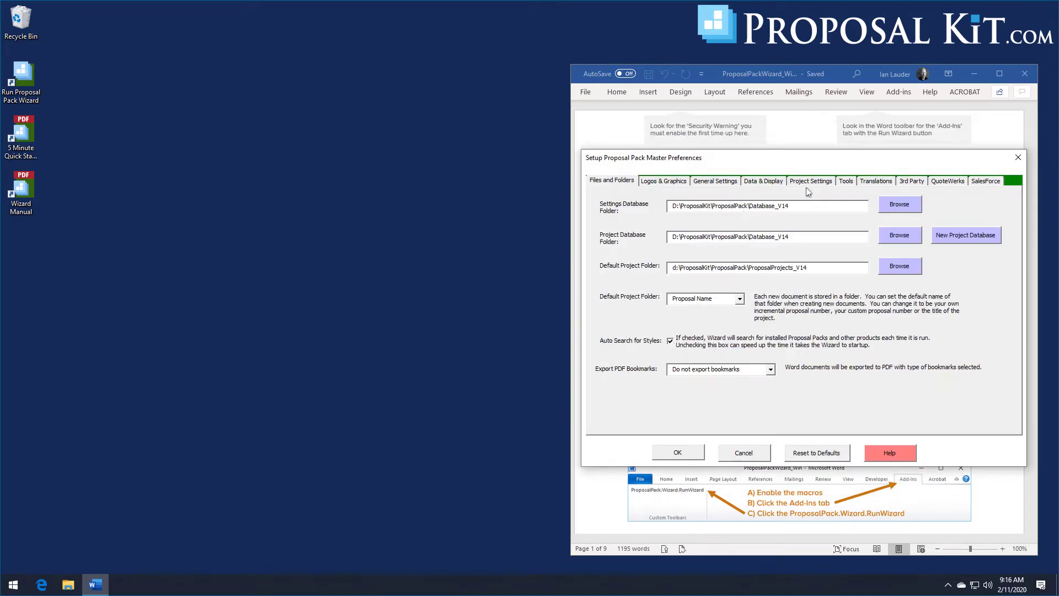
pyautogui.click(766, 187)
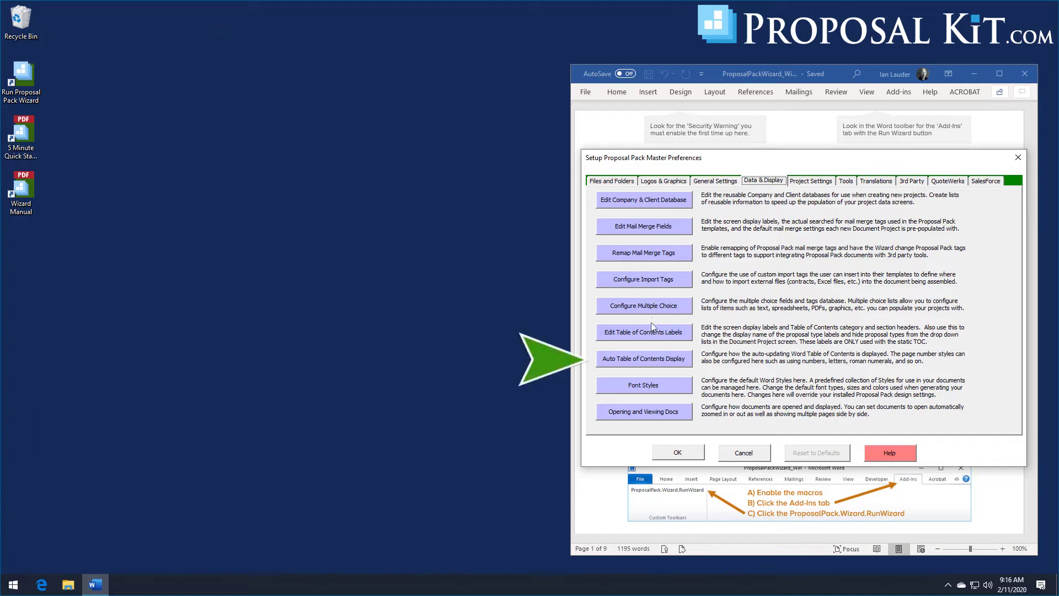
pyautogui.click(644, 362)
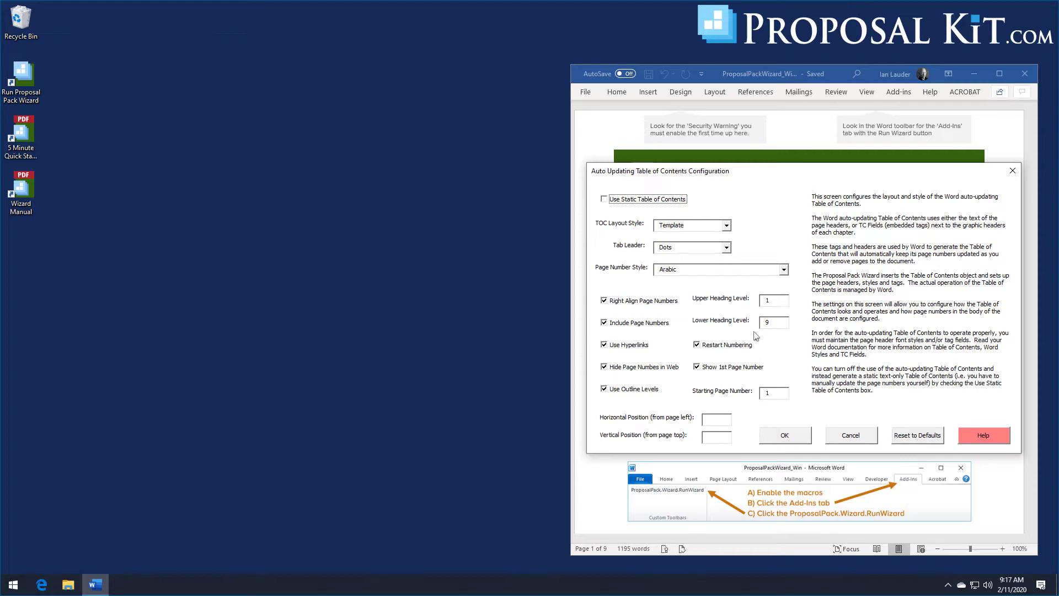
# Review the page number style, tab leader and TOC layout style options, then cancel back to the Wizard home screen without changes.
pyautogui.click(784, 269)
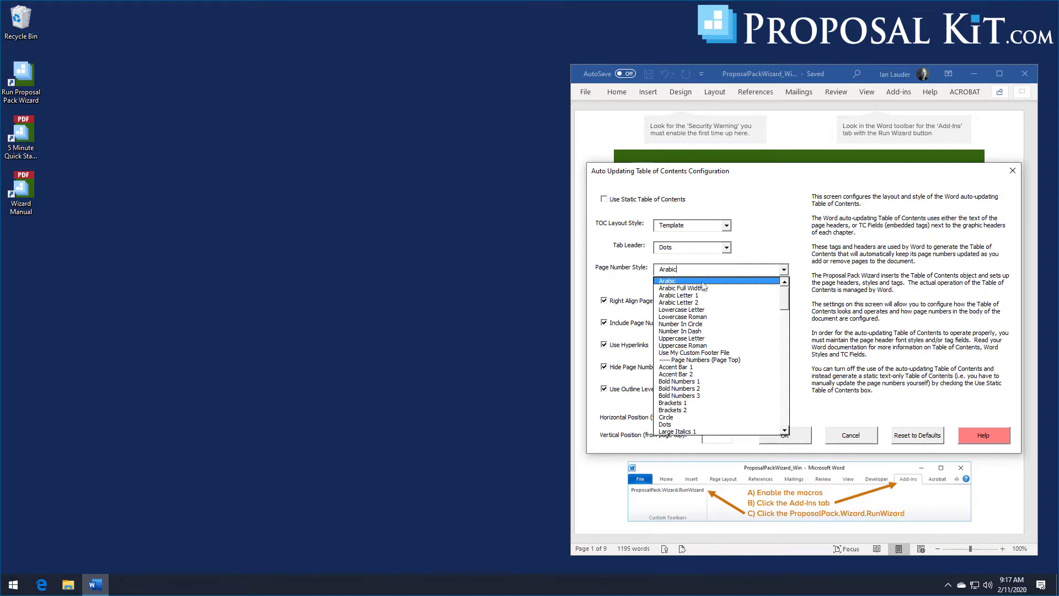
pyautogui.moveTo(784, 298)
pyautogui.mouseDown()
pyautogui.moveTo(787, 419)
pyautogui.moveTo(787, 295)
pyautogui.mouseUp()
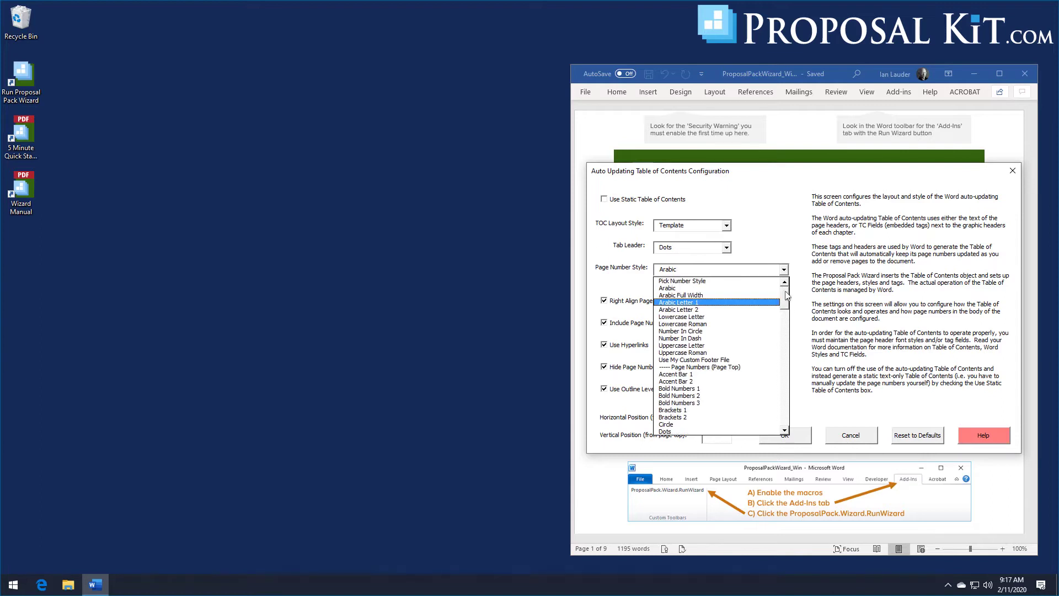
pyautogui.click(781, 253)
pyautogui.click(727, 248)
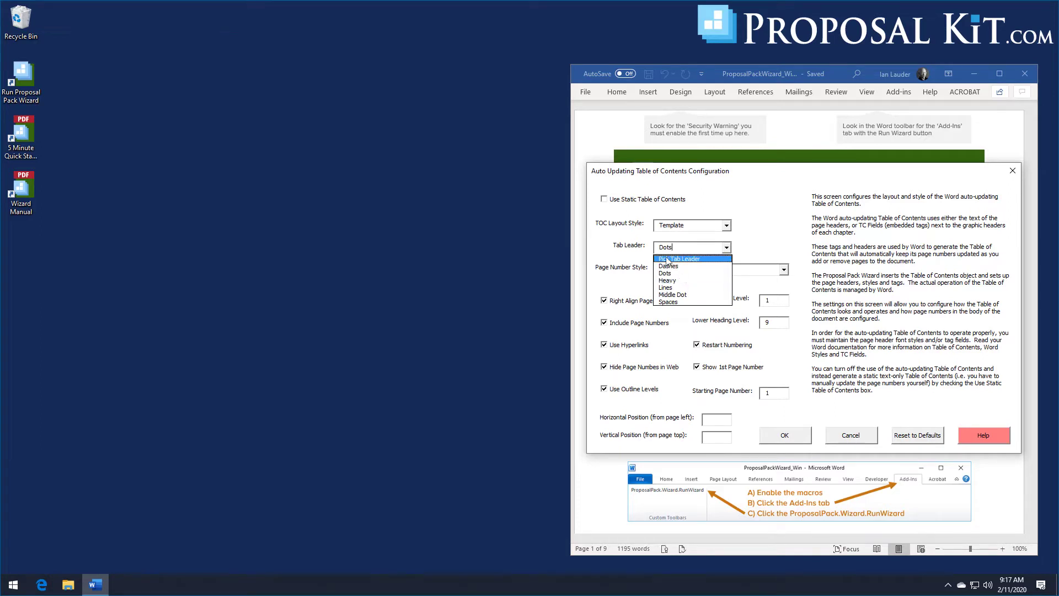
pyautogui.click(754, 226)
pyautogui.click(727, 225)
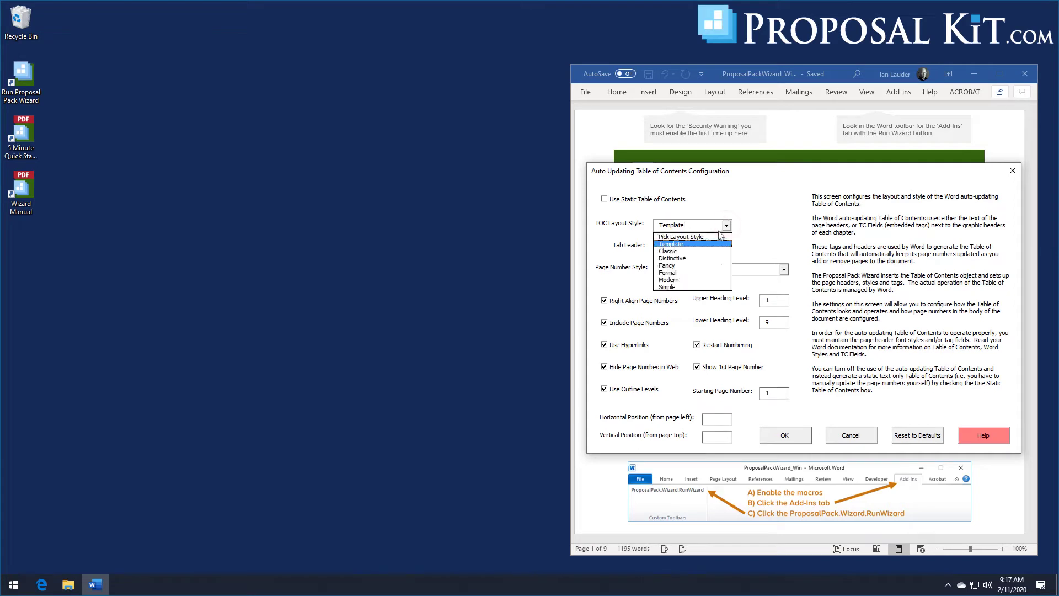
pyautogui.click(764, 228)
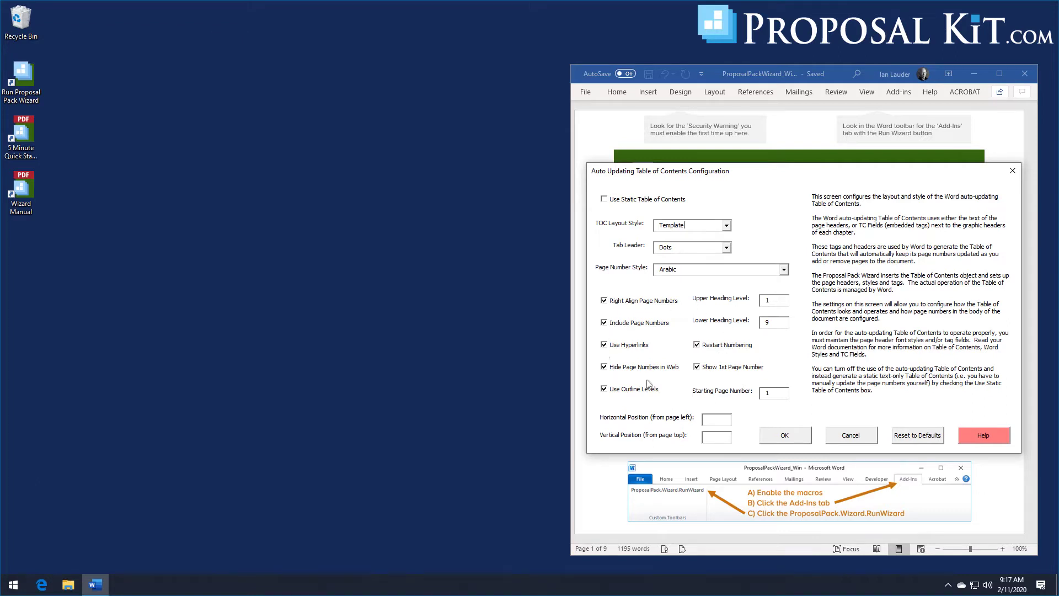
pyautogui.click(853, 439)
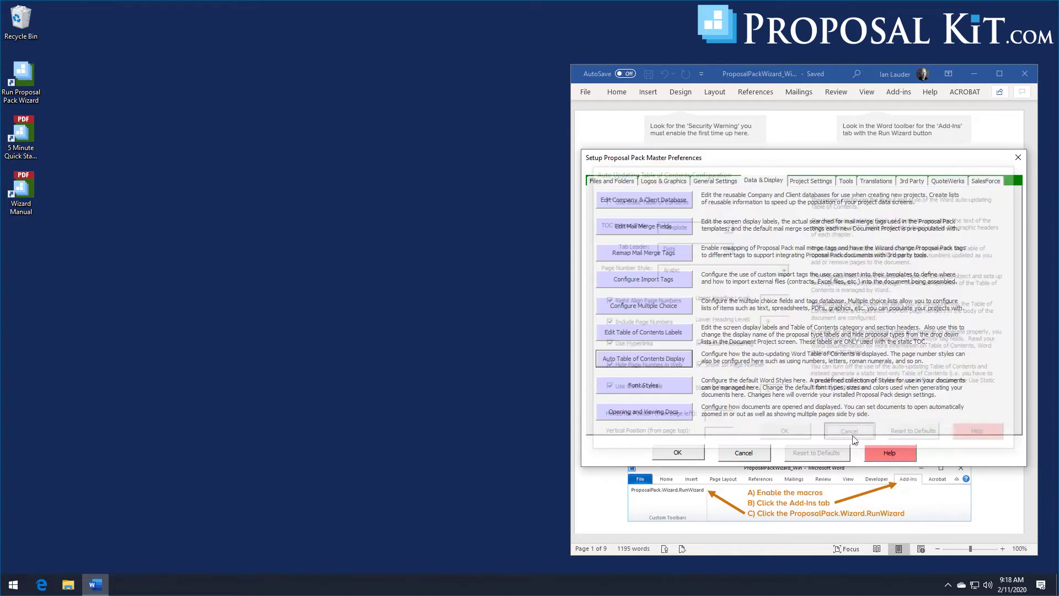
pyautogui.click(750, 453)
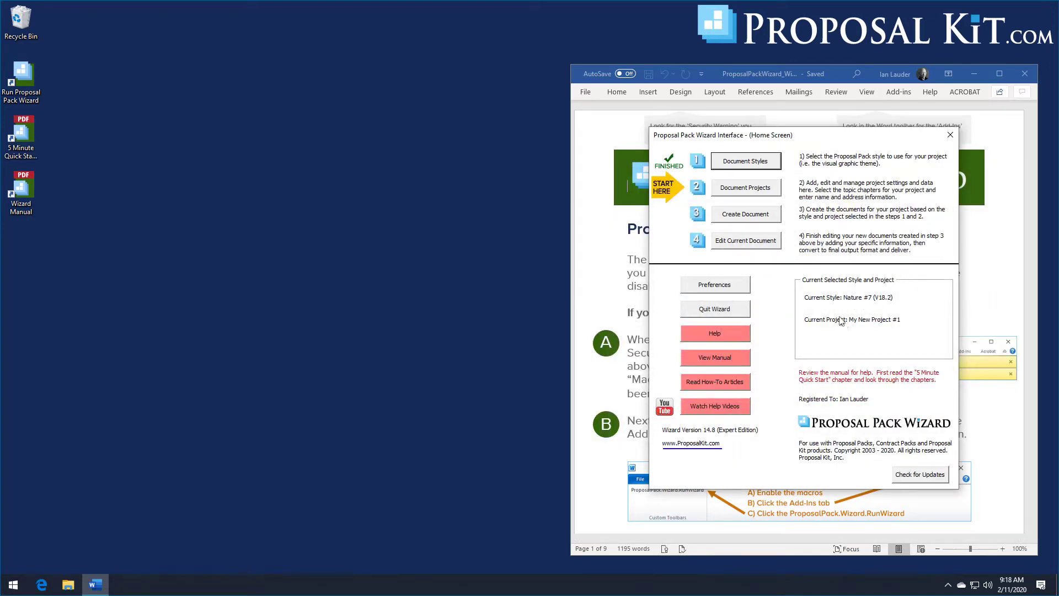
# Open the existing document project My New Project #1 for editing, acknowledging the locked-project warning.
pyautogui.click(741, 189)
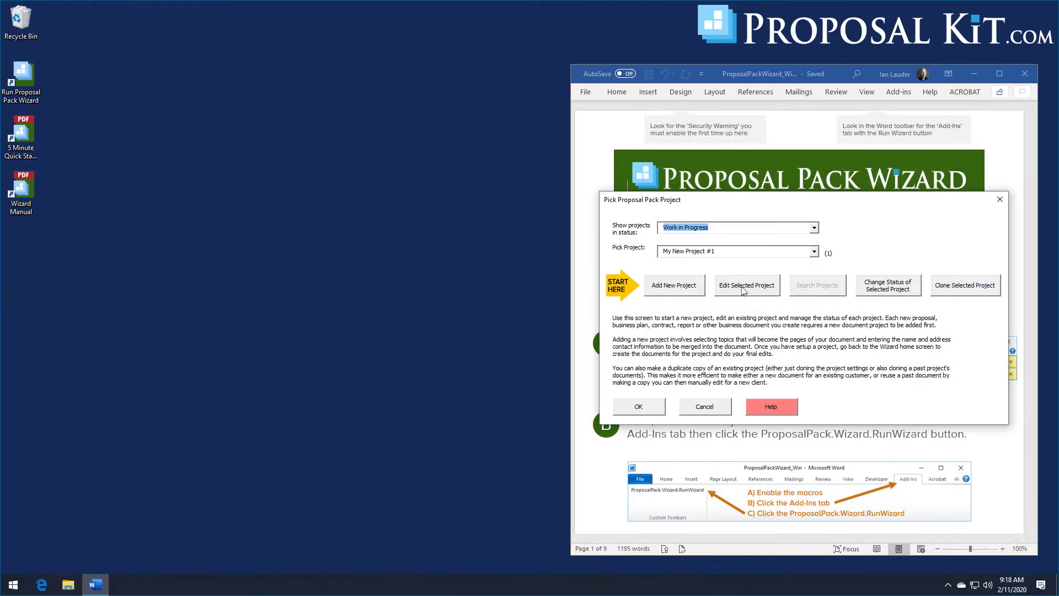
pyautogui.click(743, 288)
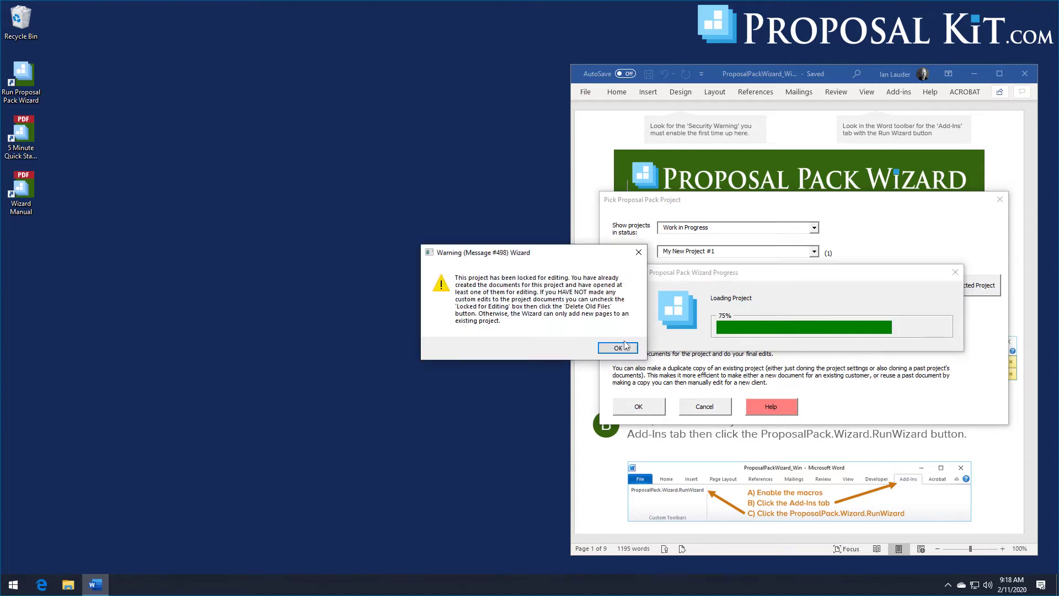
pyautogui.click(623, 348)
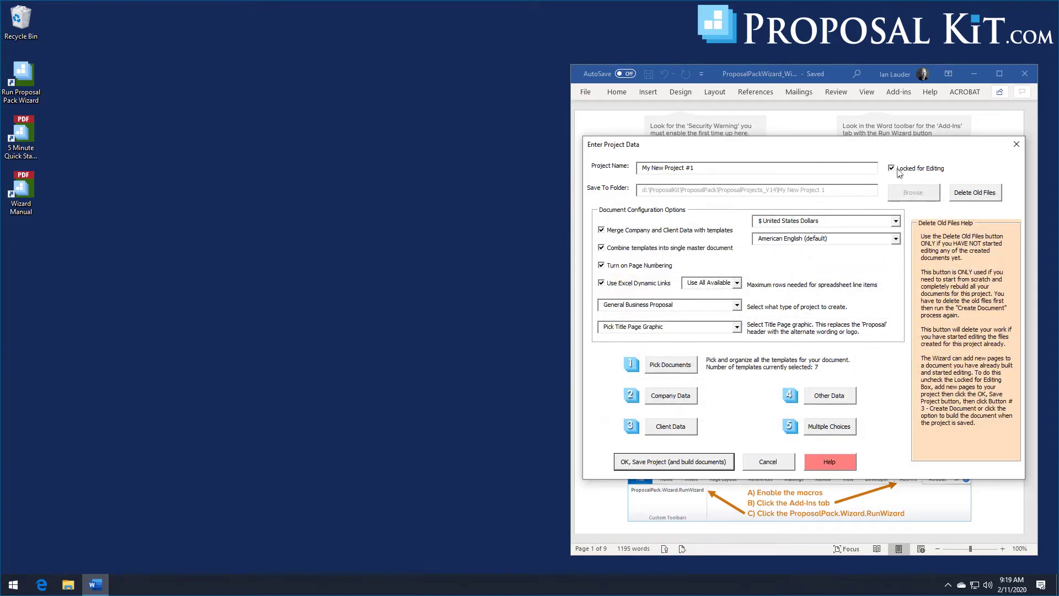
# Unlock My New Project #1 for editing and delete its old generated files.
pyautogui.click(899, 172)
pyautogui.click(974, 192)
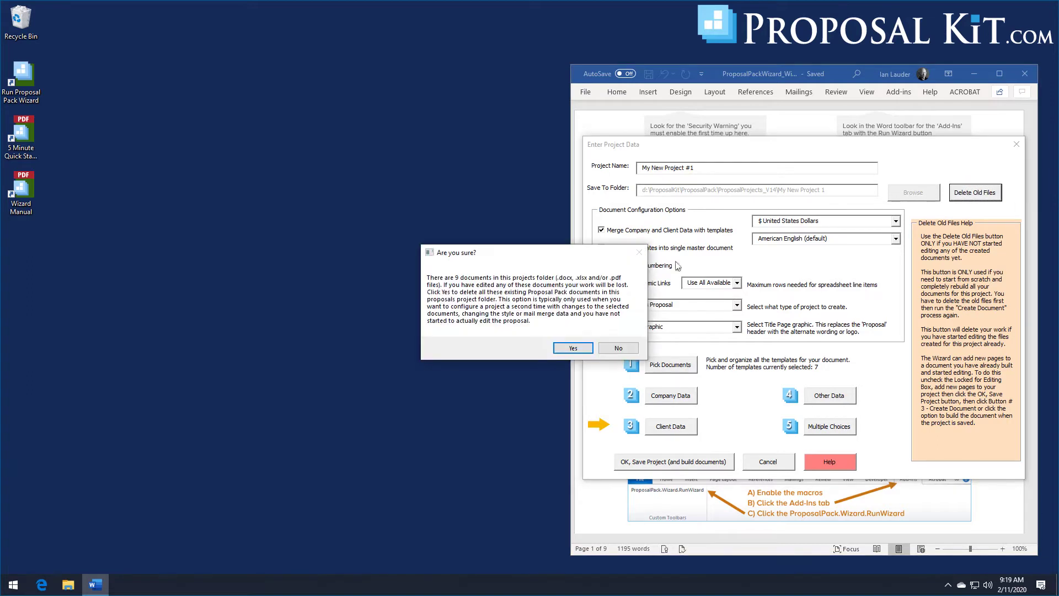
pyautogui.click(572, 348)
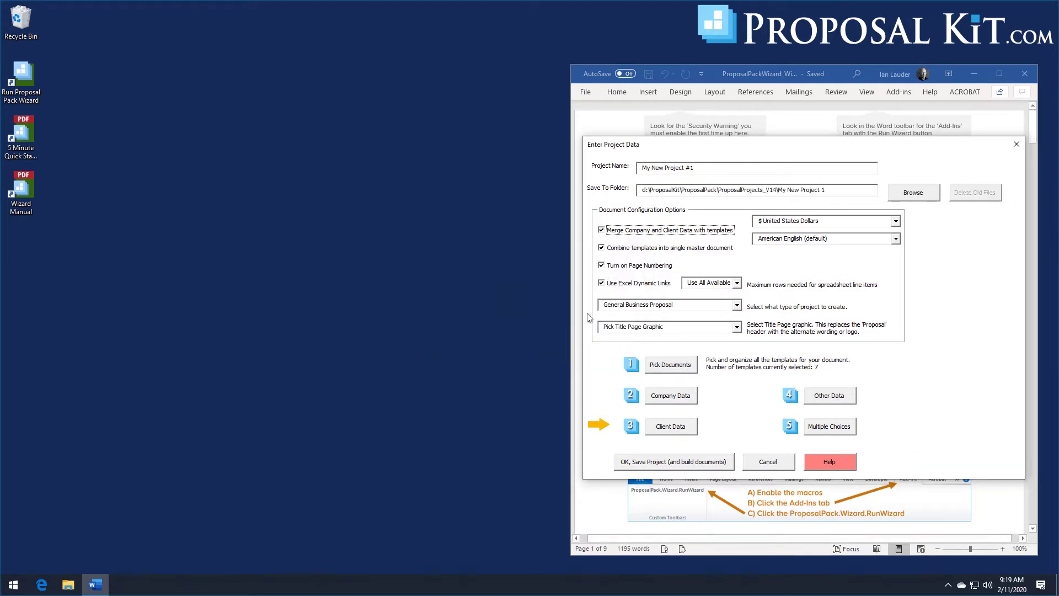
# Turn off Excel dynamic links for the project, then save it and build its documents.
pyautogui.click(602, 284)
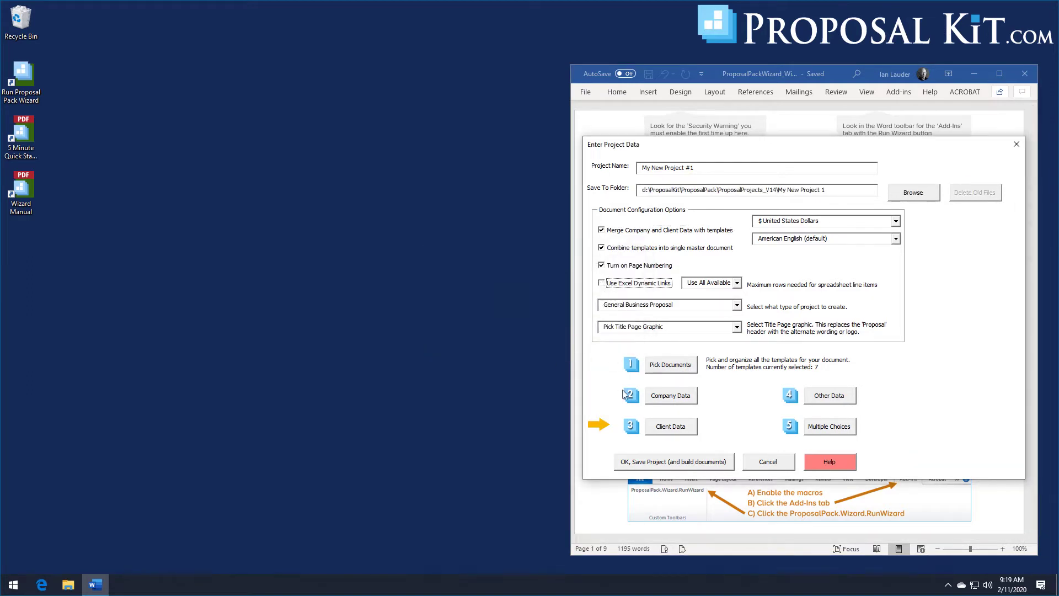
pyautogui.click(649, 469)
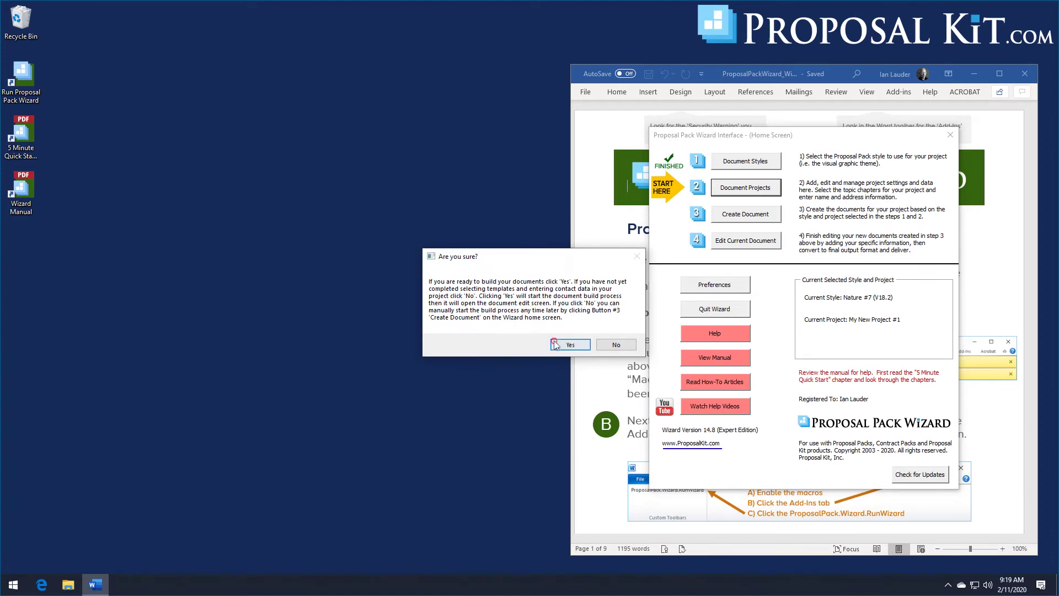
pyautogui.click(553, 342)
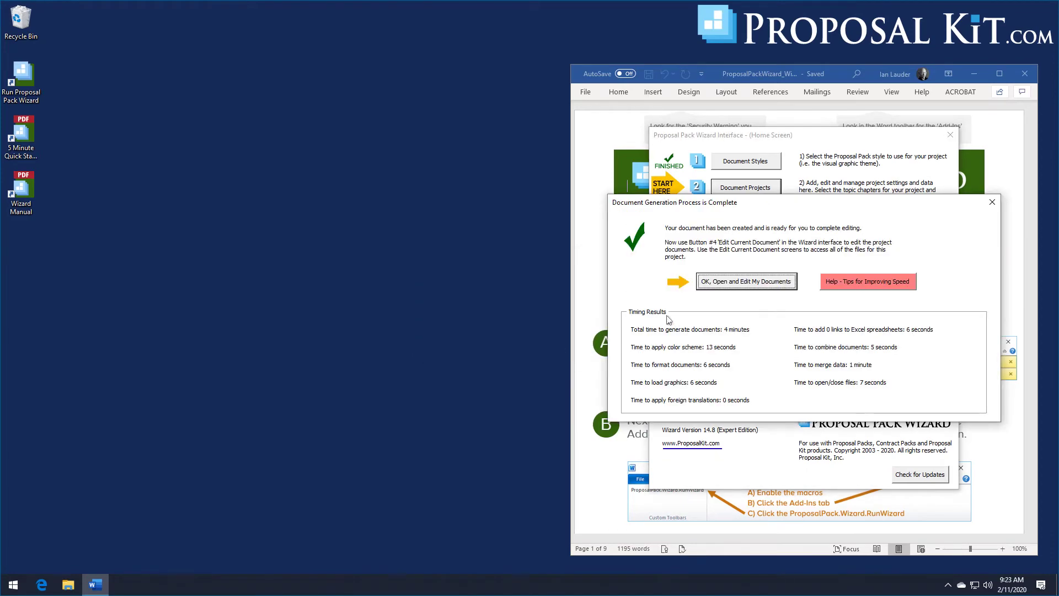
# Open the newly generated Combined Project Document for editing in Word.
pyautogui.click(725, 285)
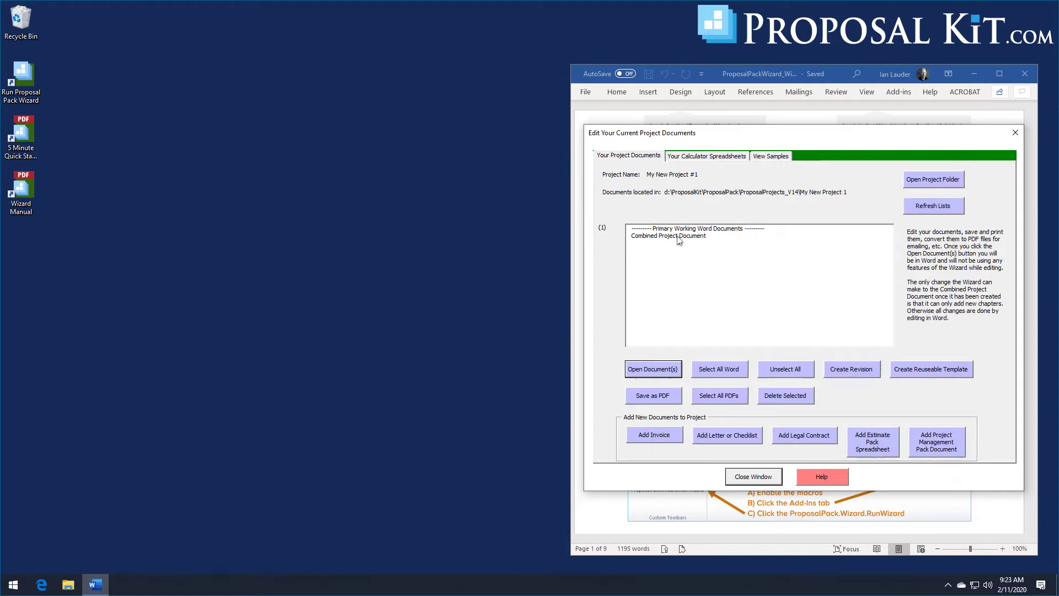
pyautogui.click(677, 236)
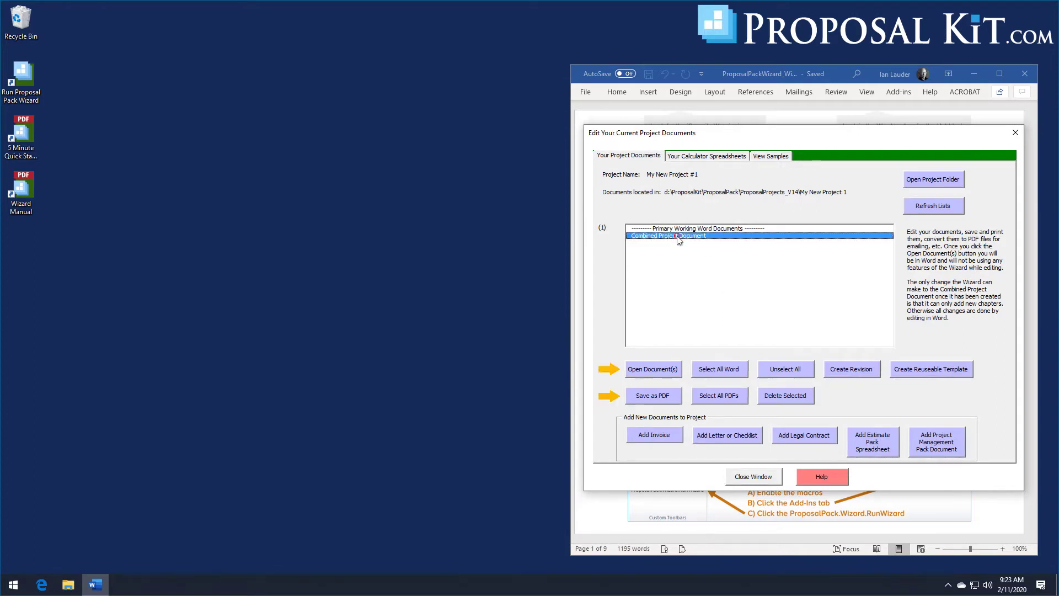
pyautogui.click(650, 369)
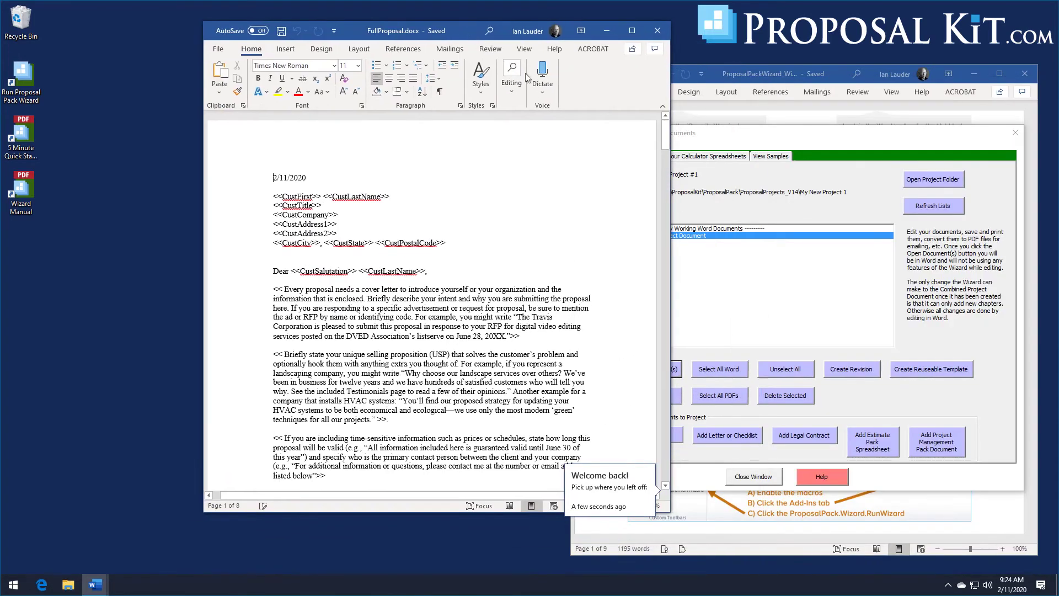
# Examine the Table of Contents page, comparing its graphic title header with the auto-updating entries below.
pyautogui.moveTo(666, 136); pyautogui.dragTo(657, 217)
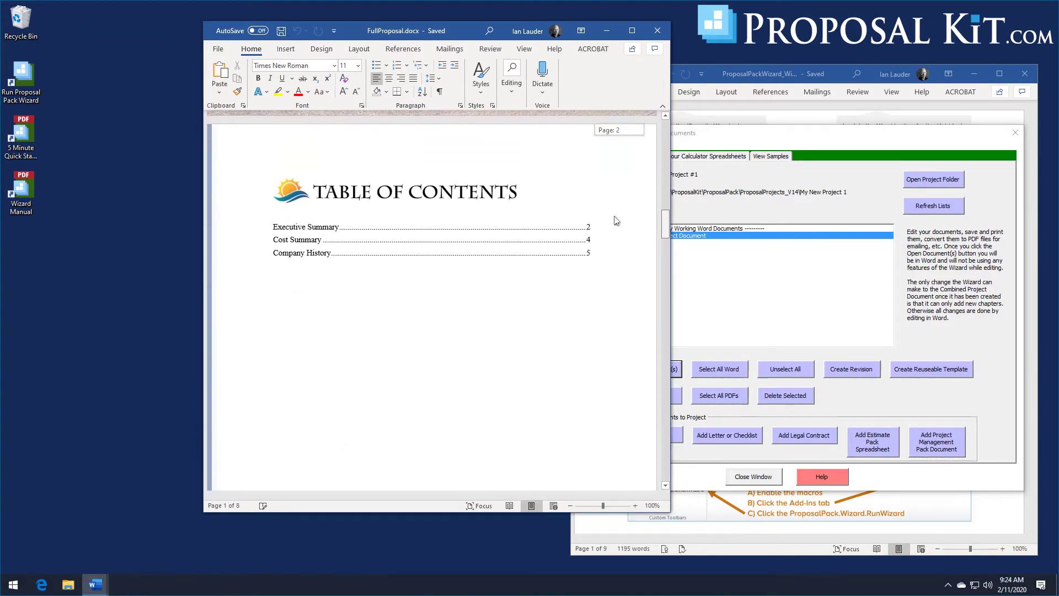
pyautogui.click(329, 197)
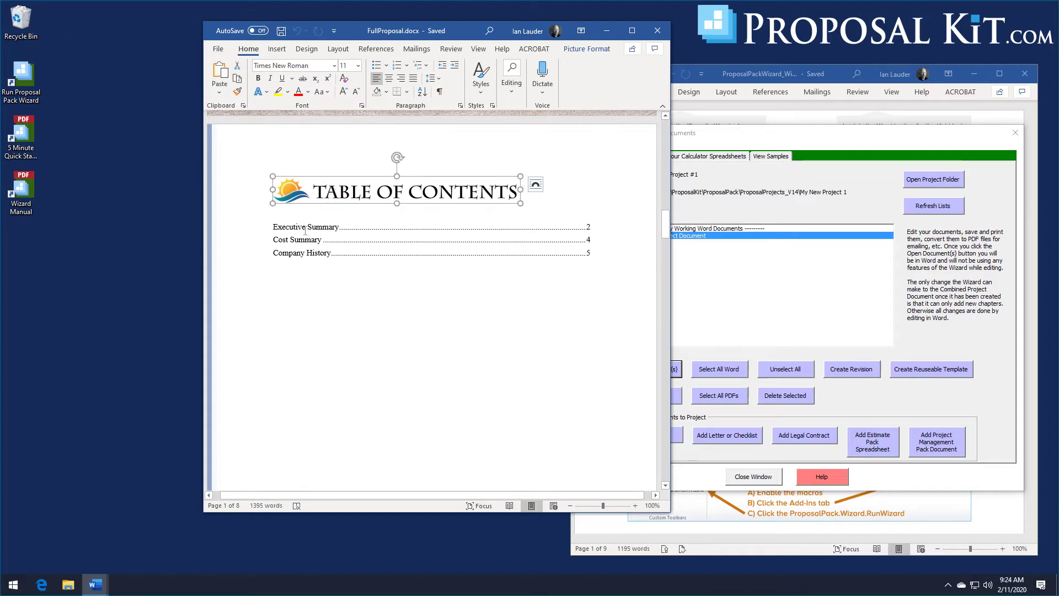
pyautogui.click(287, 227)
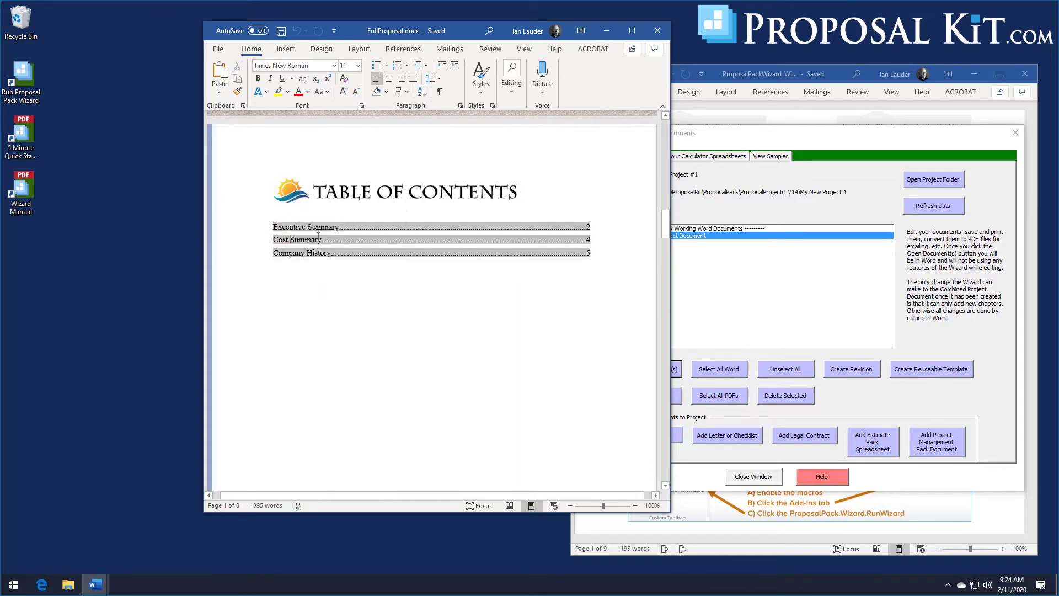
pyautogui.click(351, 191)
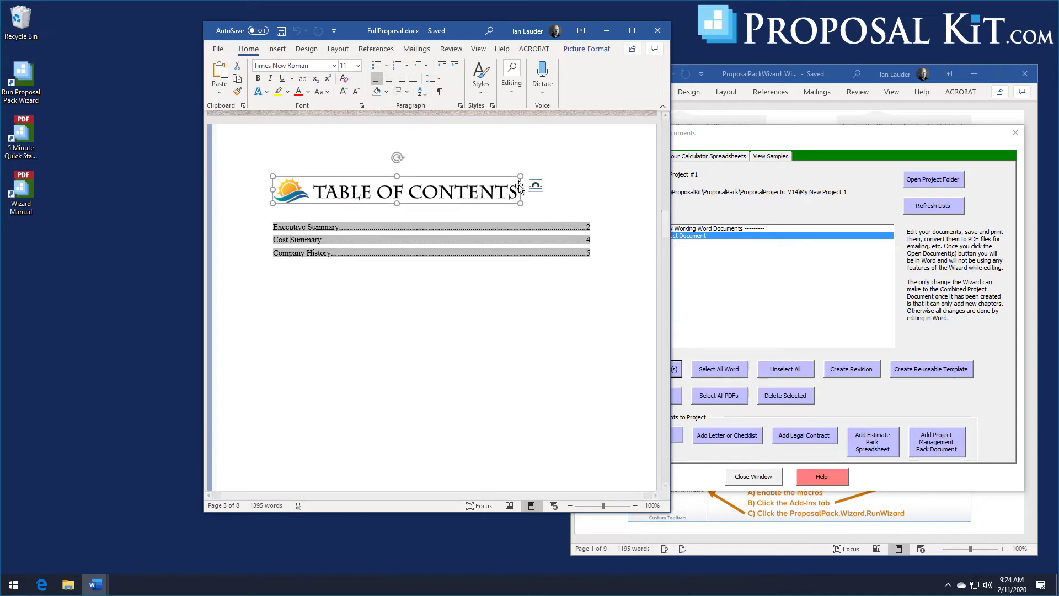
pyautogui.click(557, 185)
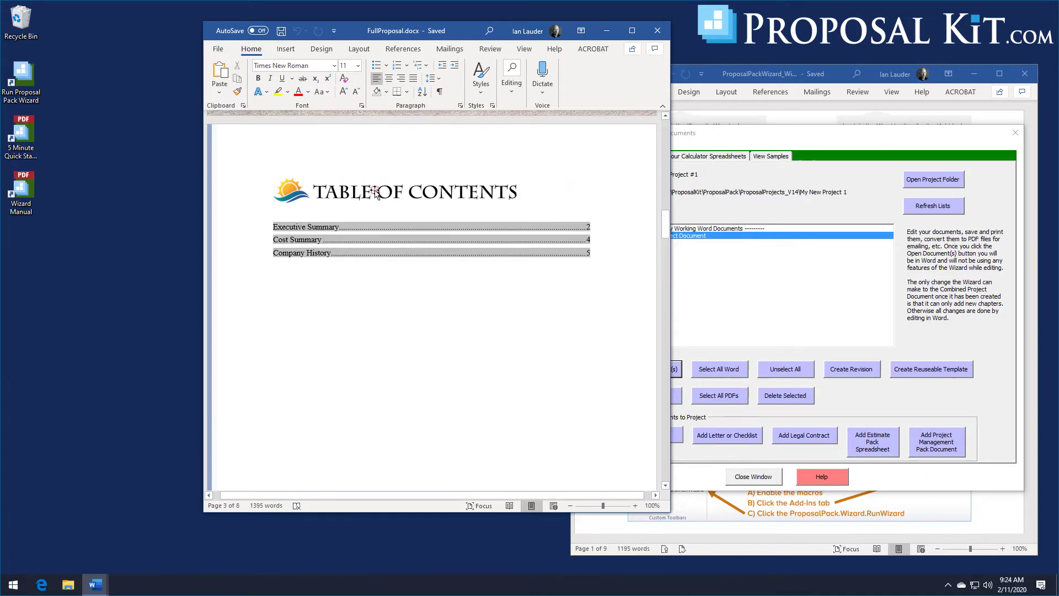
pyautogui.click(375, 191)
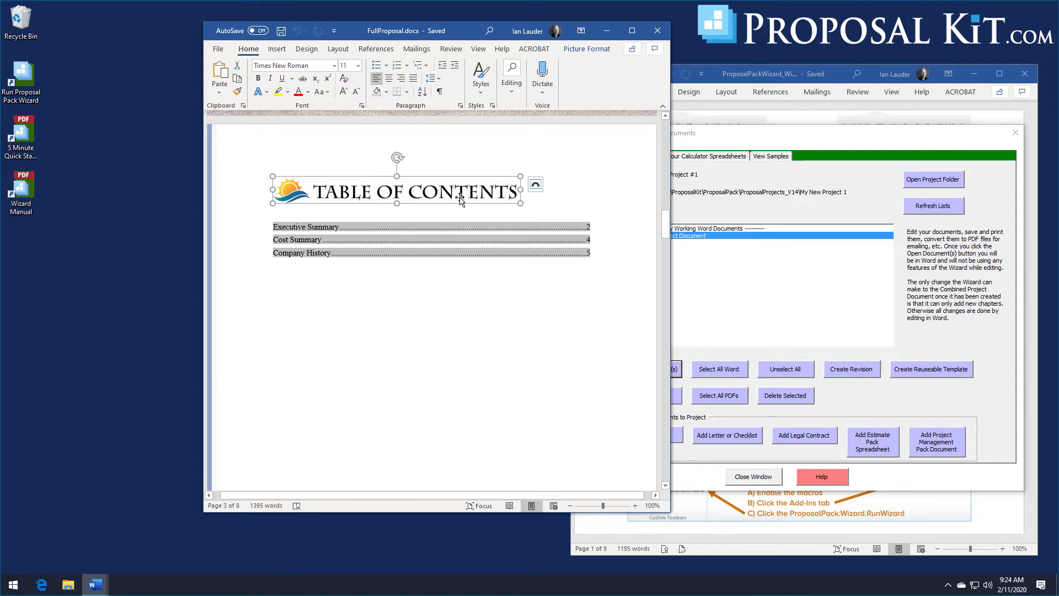
pyautogui.click(555, 201)
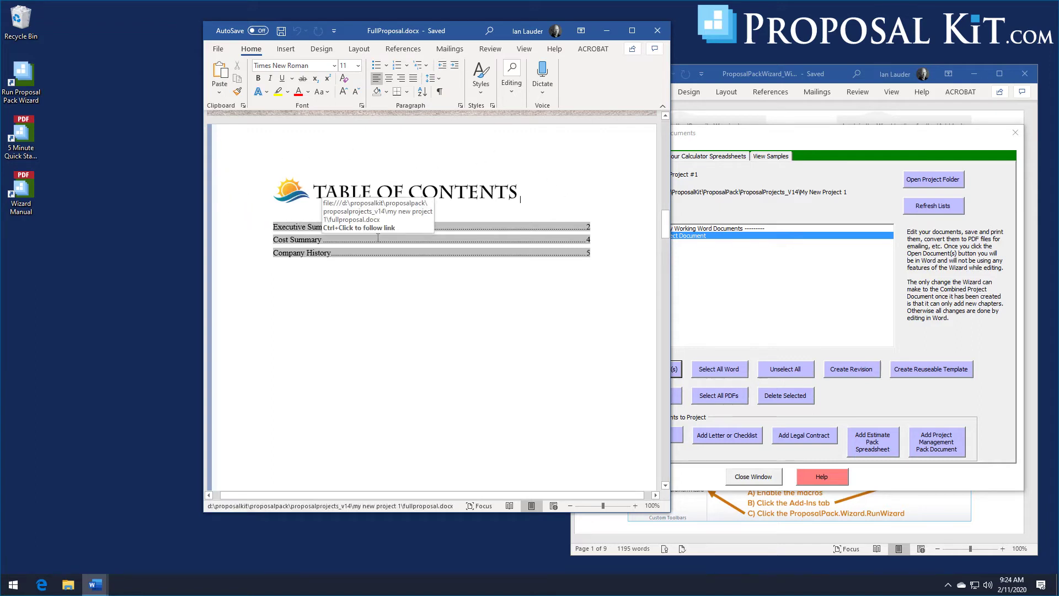
pyautogui.click(442, 192)
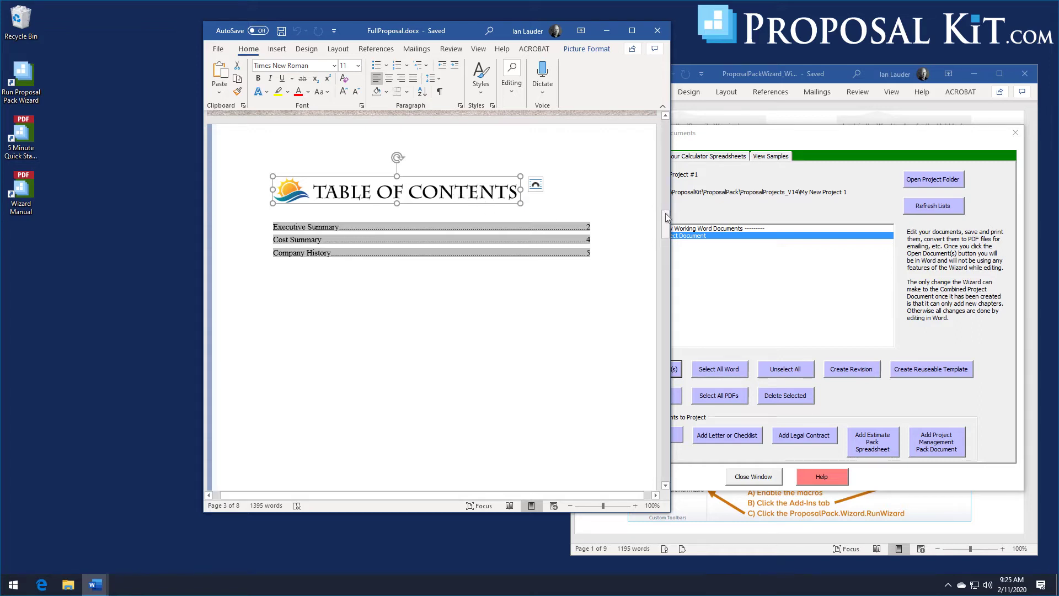
pyautogui.click(464, 213)
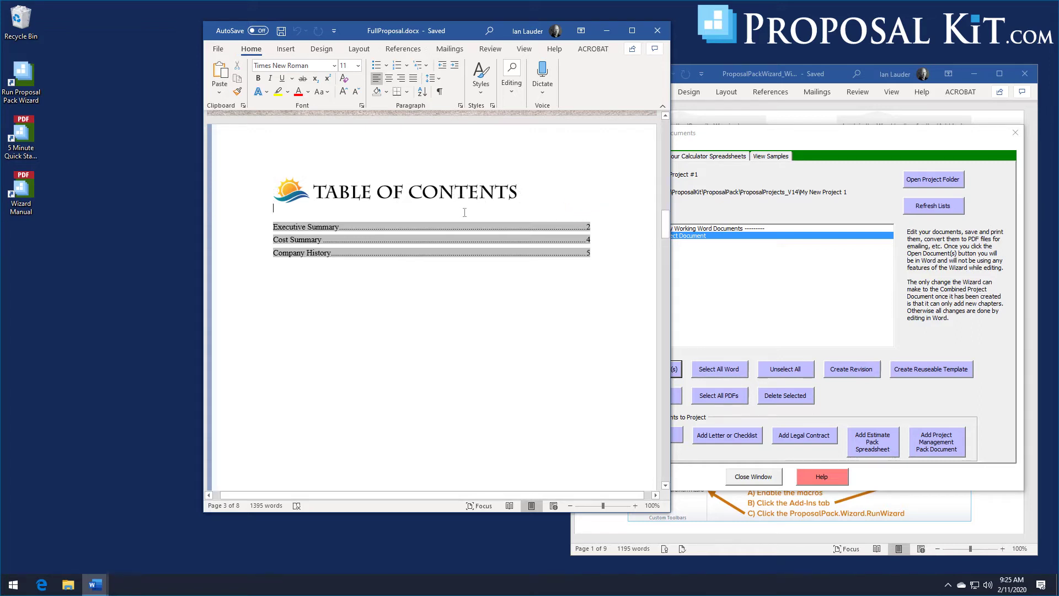
pyautogui.click(419, 192)
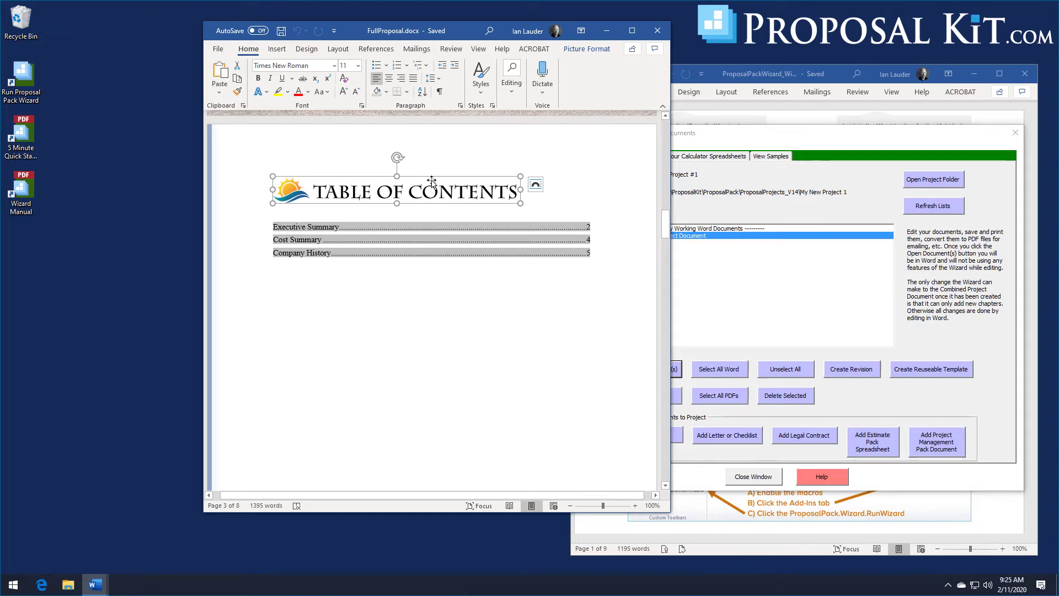
pyautogui.click(549, 209)
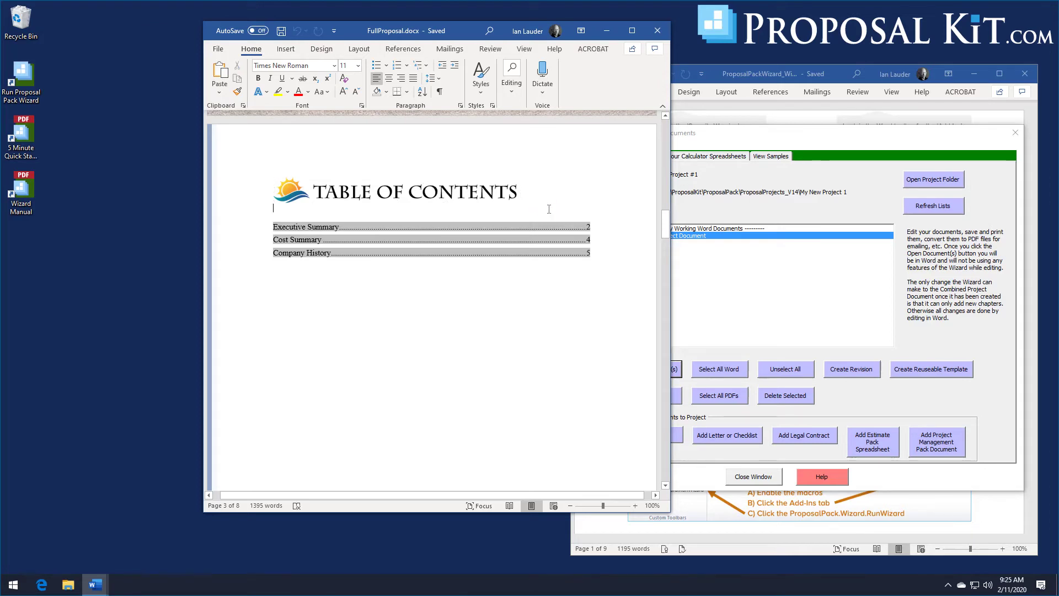
# Inspect the graphic chapter headers of the Executive Summary and Cost Summary pages.
pyautogui.moveTo(665, 226); pyautogui.dragTo(665, 268)
pyautogui.scroll(-3, 455, 212)
pyautogui.click(393, 178)
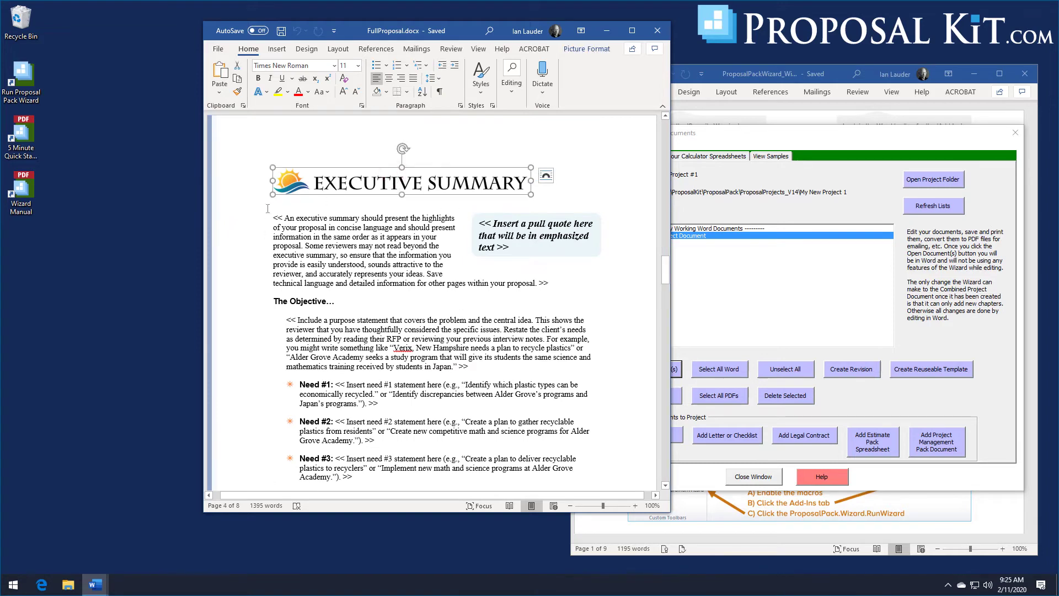
pyautogui.moveTo(665, 283); pyautogui.dragTo(664, 354)
pyautogui.click(375, 307)
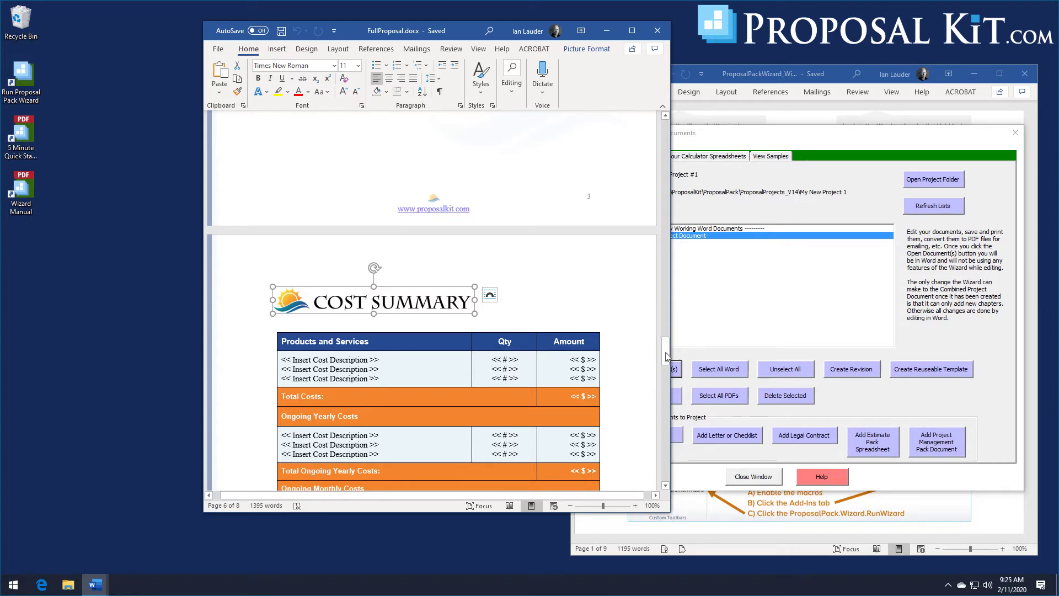
pyautogui.click(510, 313)
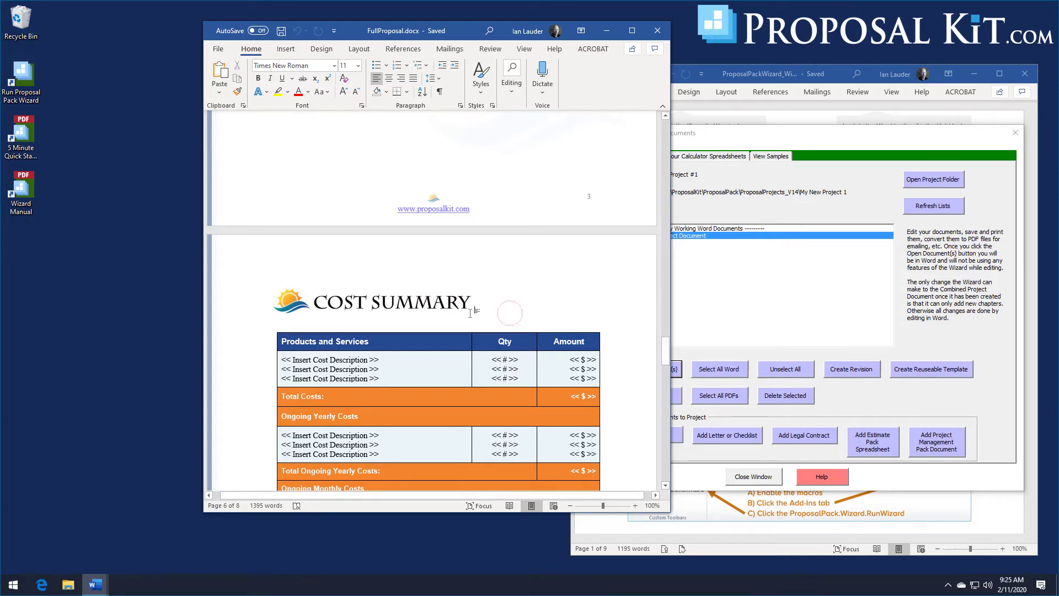
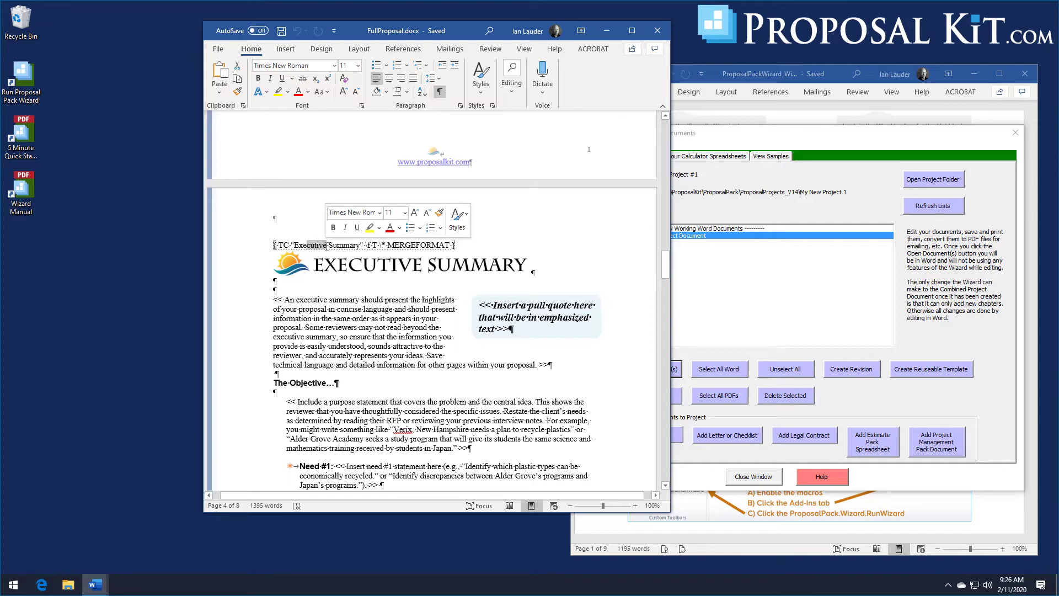
# Shorten the entry text in the Executive Summary chapter's TC field to "Exec Summary".
pyautogui.press('Delete')
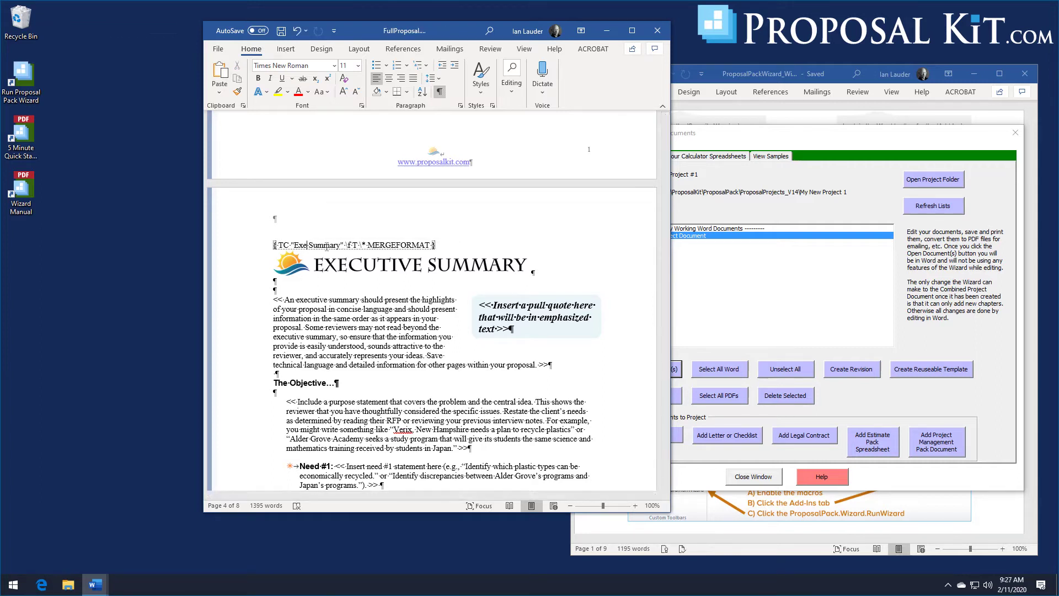
pyautogui.write('c')
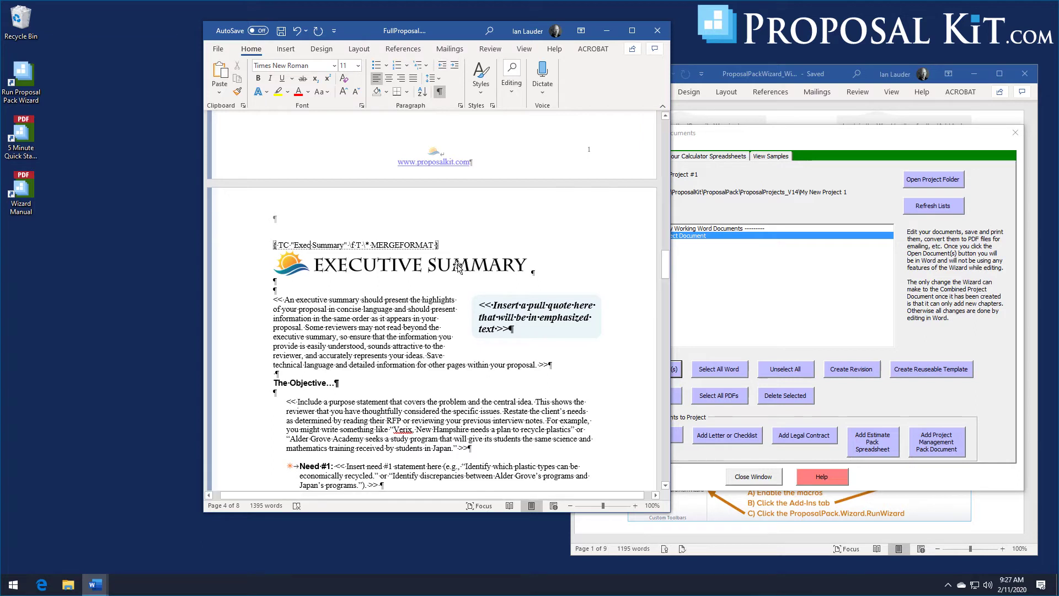
# Hide the formatting marks and update the entire Table of Contents from the edited TC field.
pyautogui.click(439, 94)
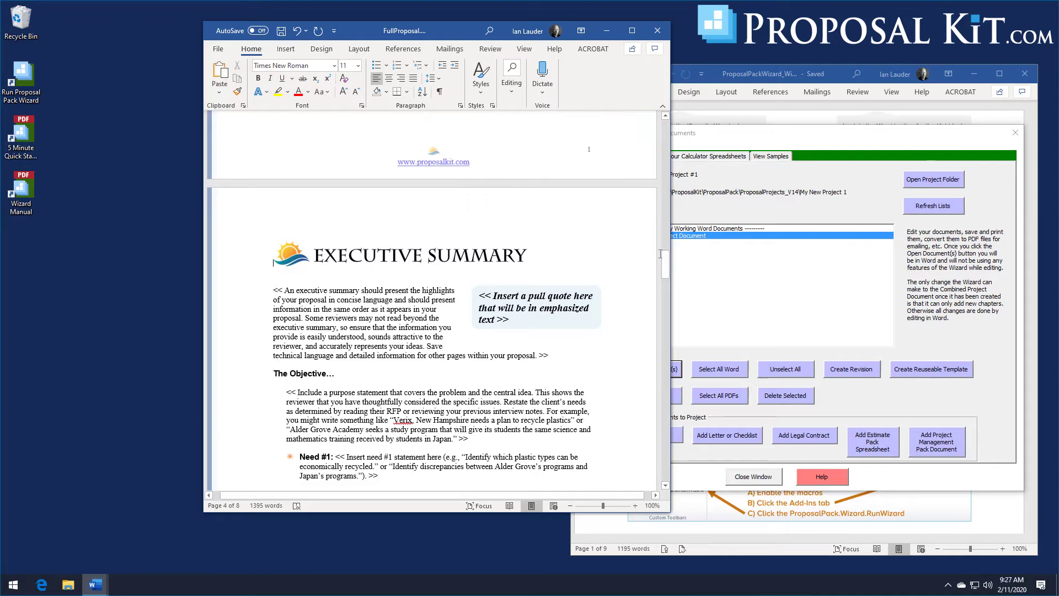
pyautogui.moveTo(663, 261); pyautogui.dragTo(678, 213)
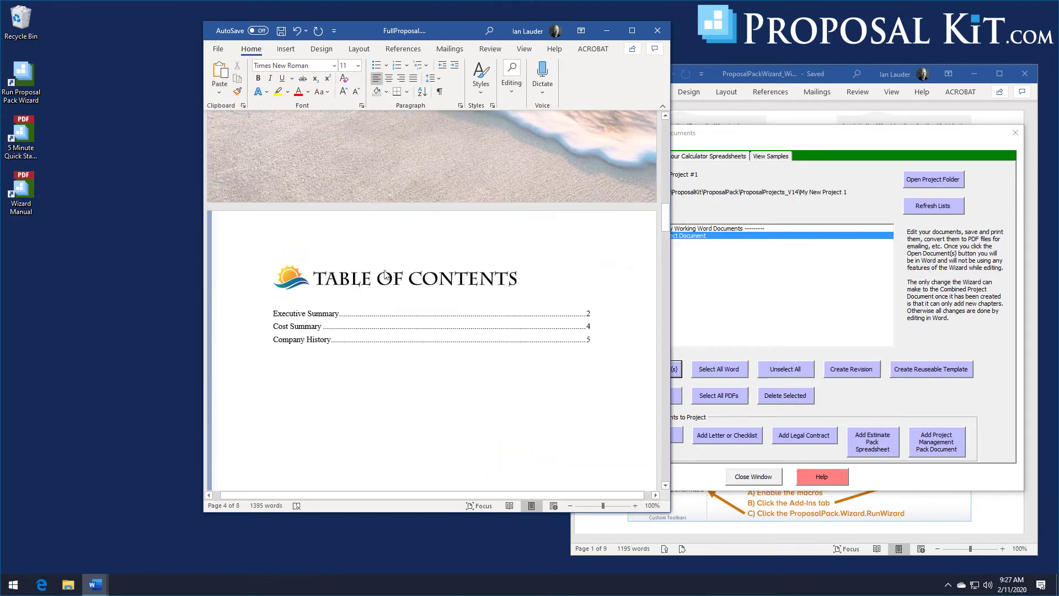
pyautogui.rightClick(290, 327)
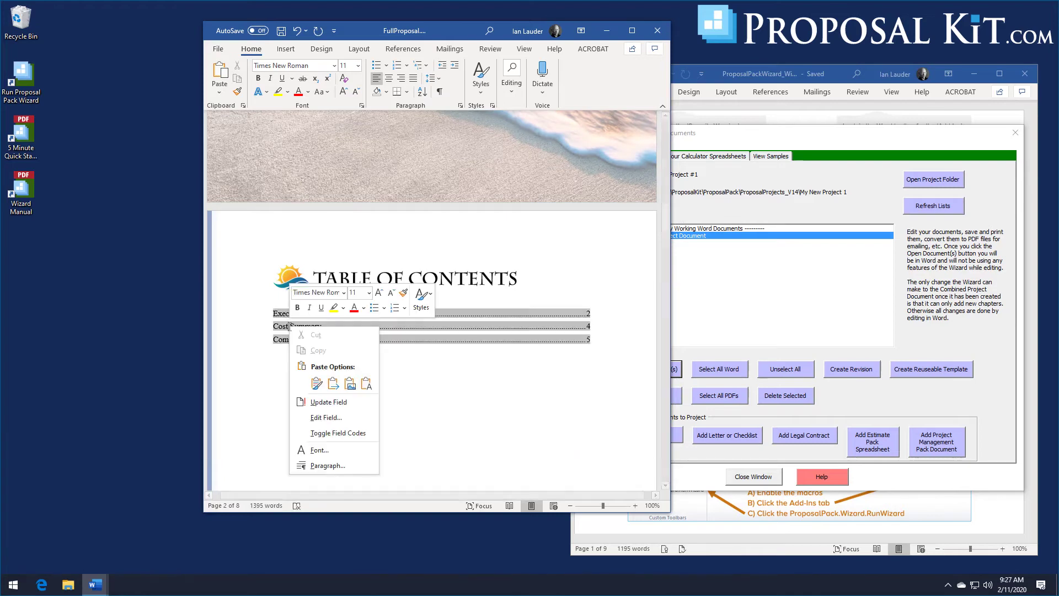
pyautogui.click(323, 403)
pyautogui.click(393, 270)
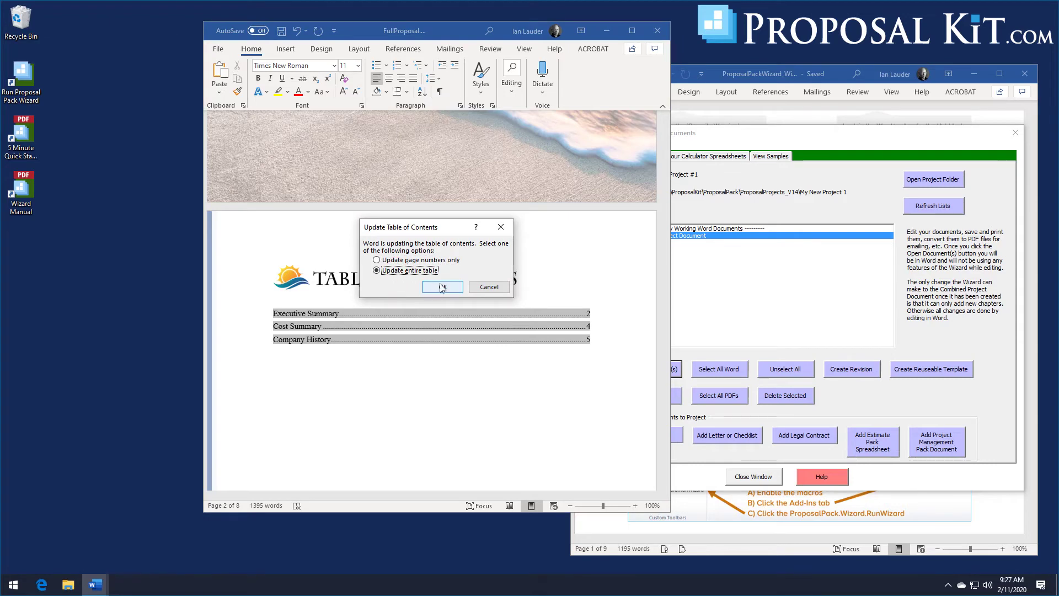
pyautogui.click(442, 287)
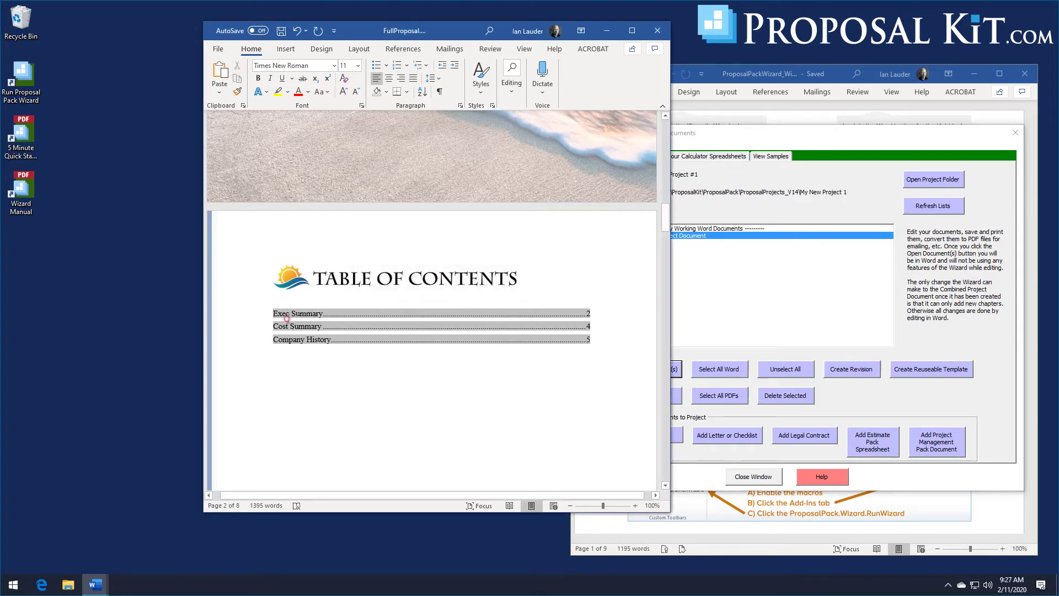
pyautogui.click(507, 392)
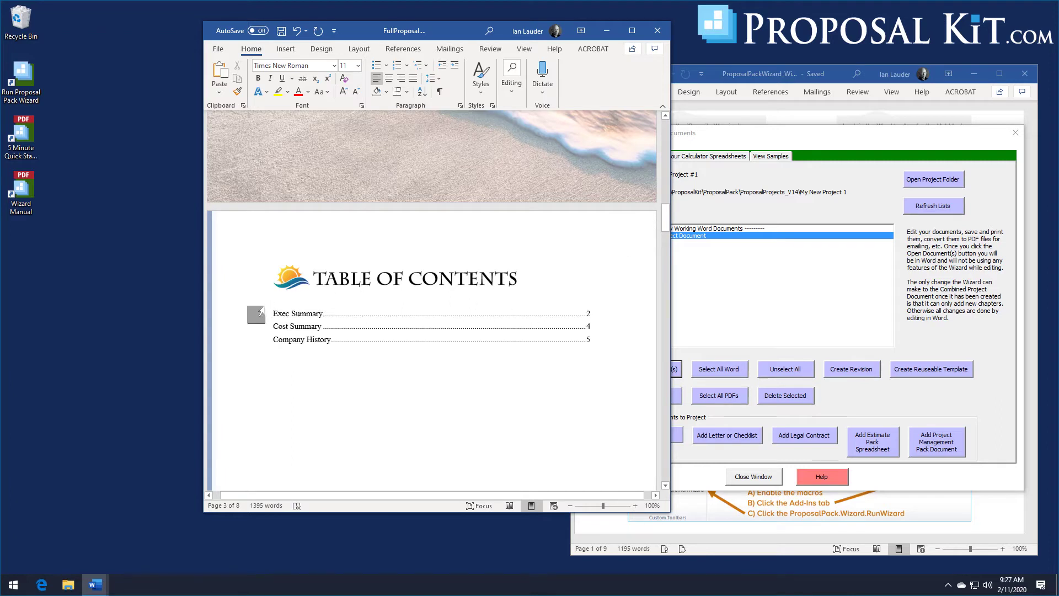
# Display the field code behind the Table of Contents, examine its switches and heading levels, and switch back to the entries.
pyautogui.moveTo(254, 314); pyautogui.dragTo(276, 351)
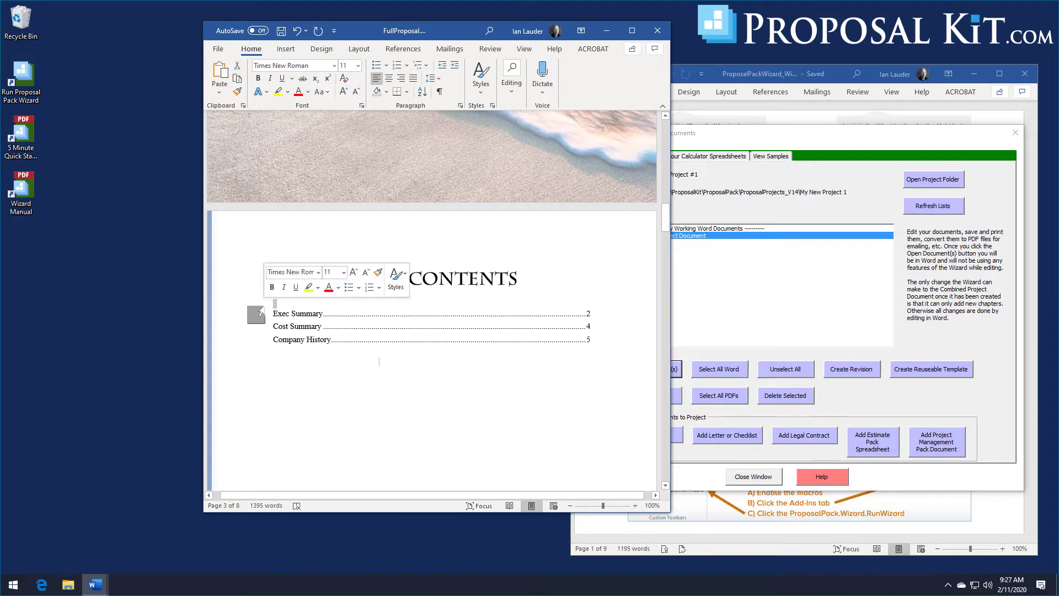
pyautogui.rightClick(275, 355)
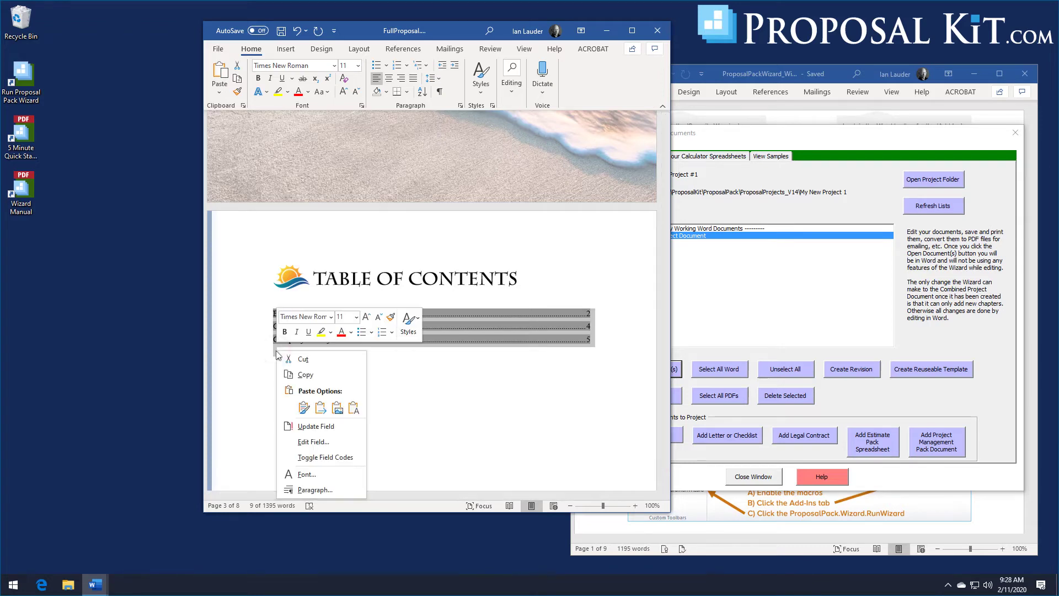
pyautogui.click(308, 454)
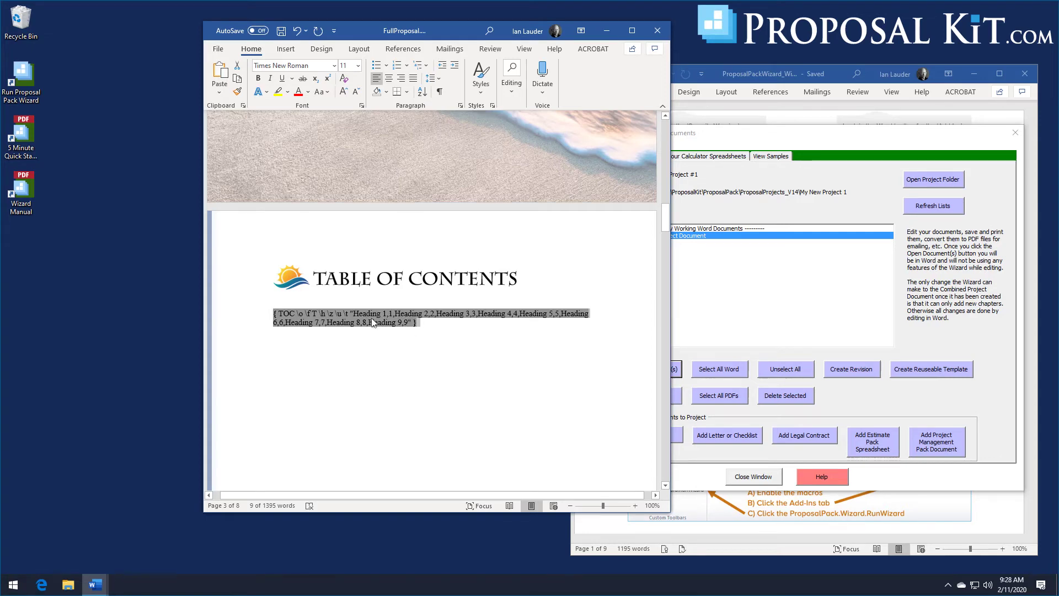
pyautogui.rightClick(293, 317)
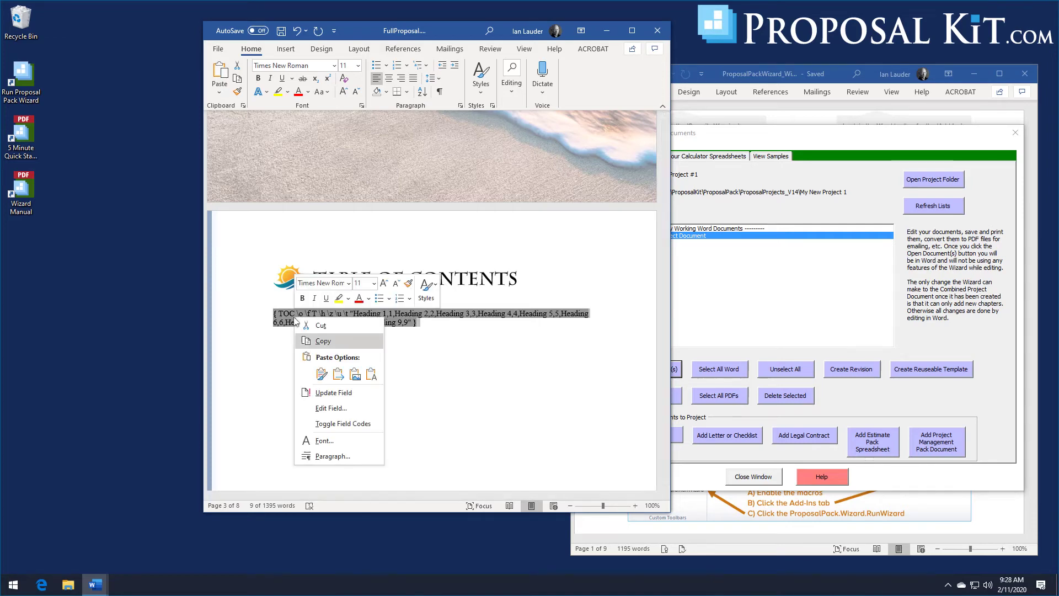
pyautogui.click(338, 430)
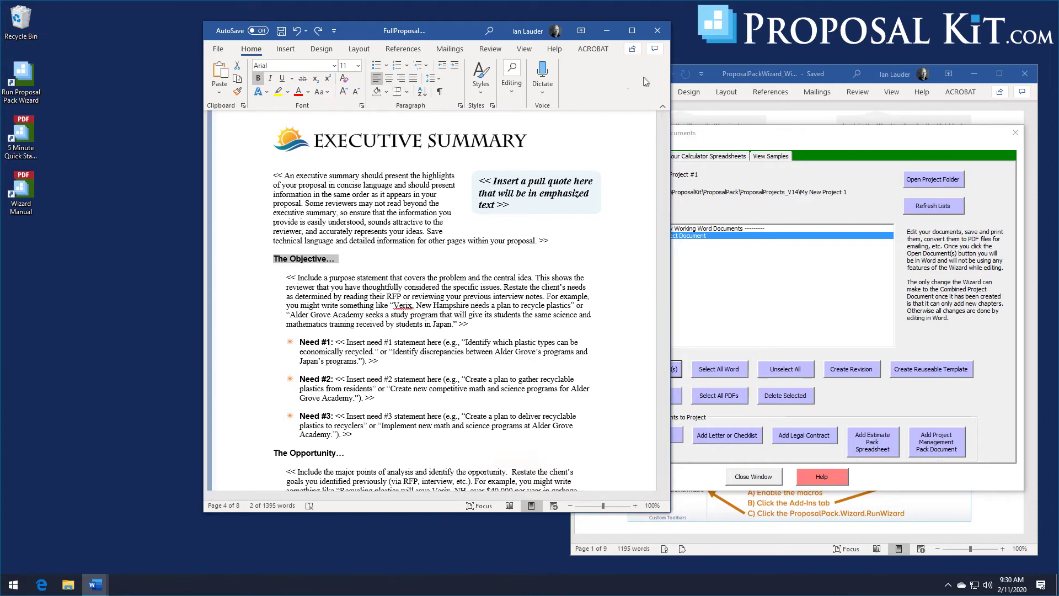
# Apply the Heading 2 style to the subheadings The Objective, The Opportunity and The Solution in the Executive Summary chapter.
pyautogui.moveTo(668, 77); pyautogui.dragTo(743, 78)
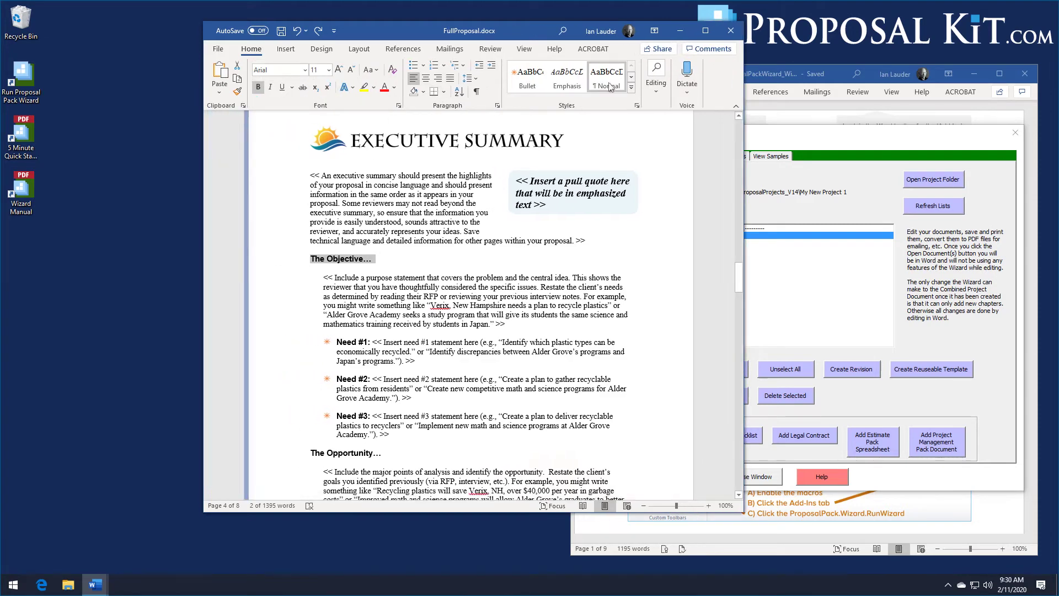
pyautogui.click(632, 92)
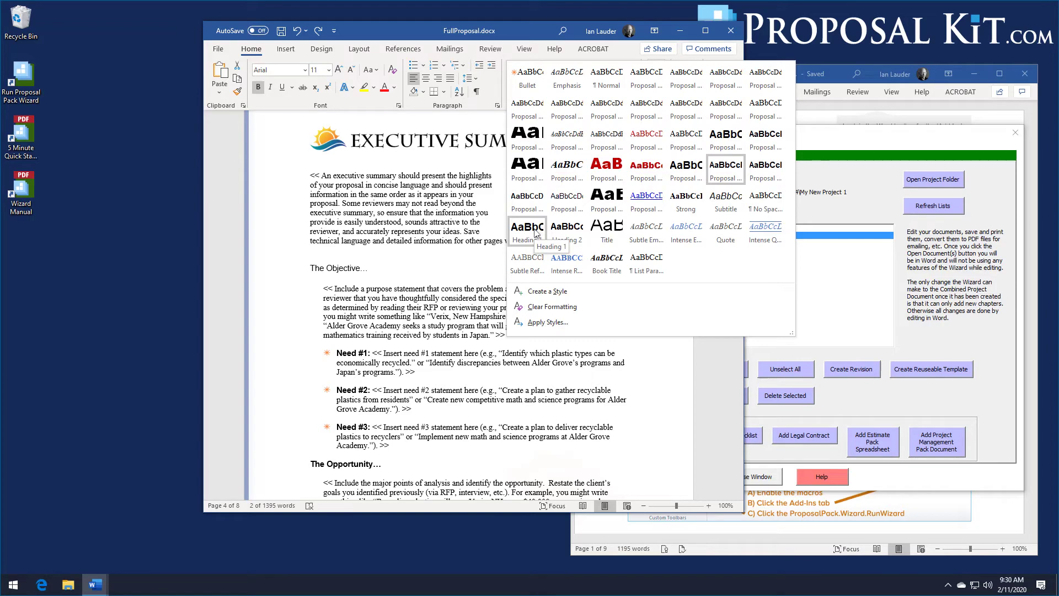
pyautogui.click(565, 234)
pyautogui.scroll(-3, 406, 353)
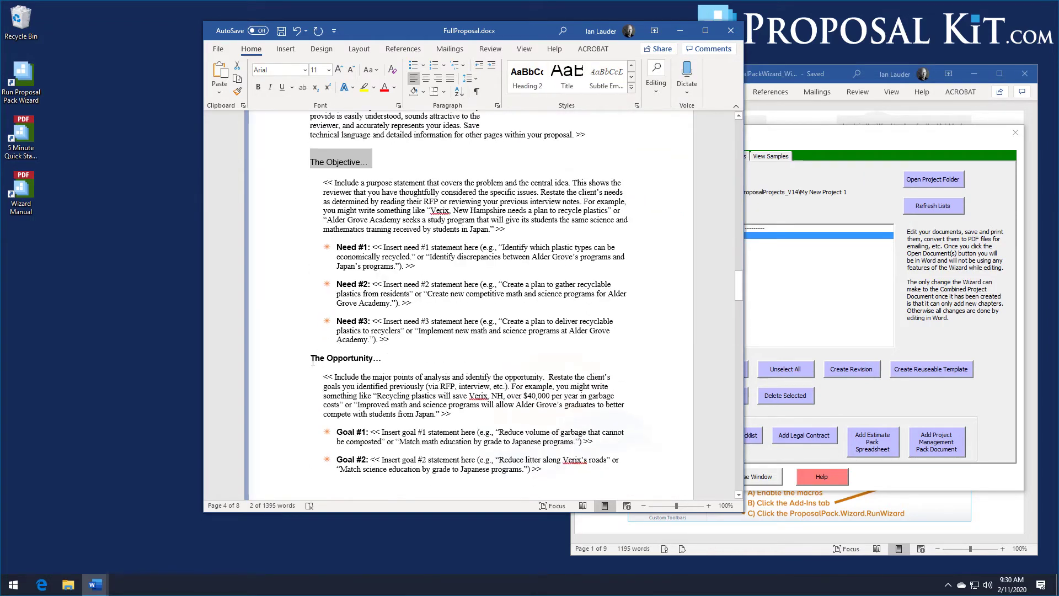
pyautogui.moveTo(321, 358); pyautogui.dragTo(386, 357)
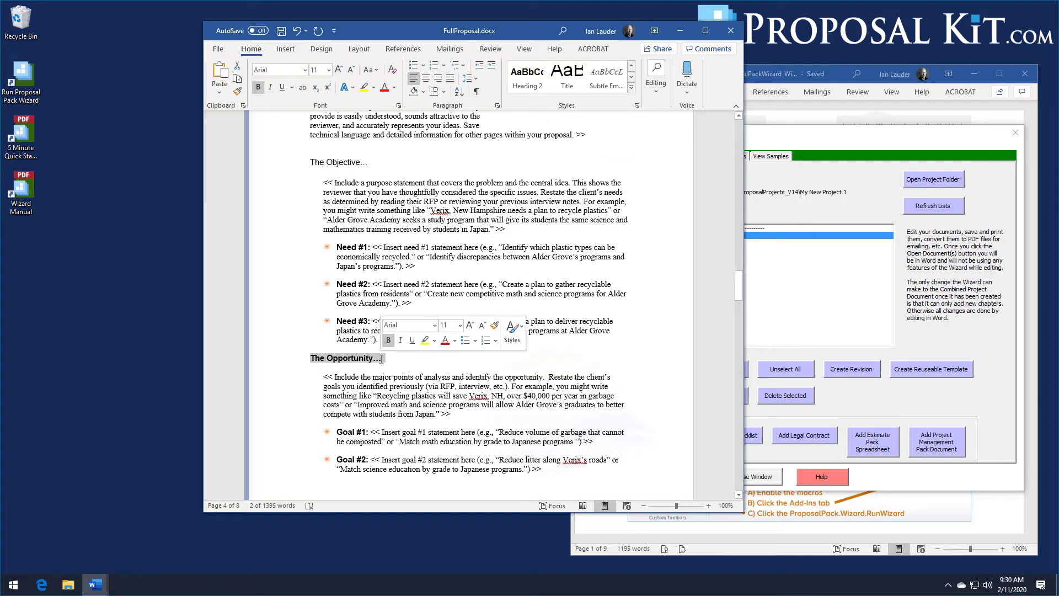
pyautogui.click(527, 77)
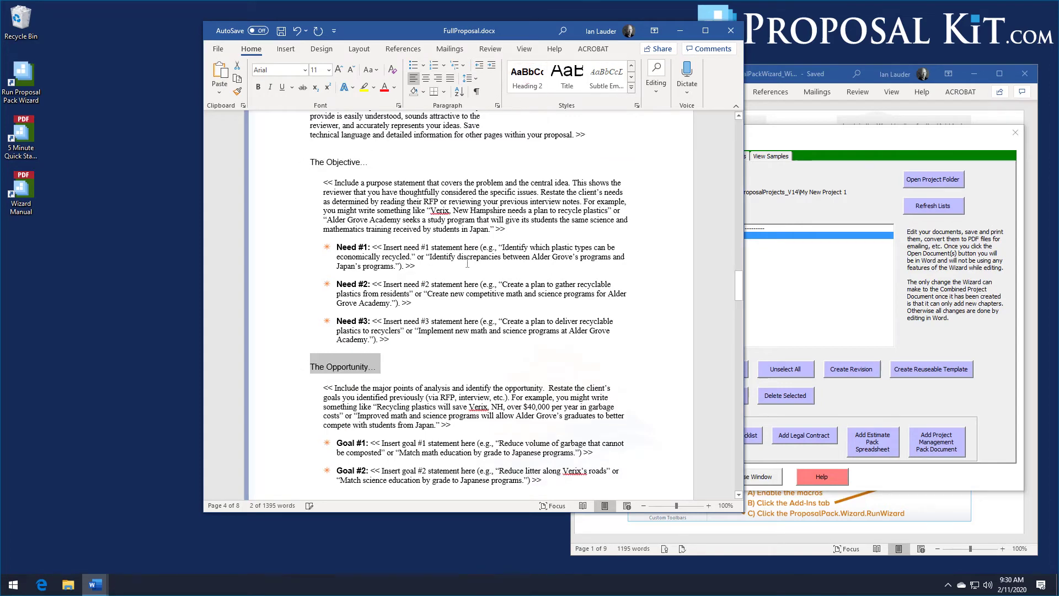
pyautogui.scroll(-5, 462, 277)
pyautogui.scroll(-4, 462, 277)
pyautogui.moveTo(311, 307); pyautogui.dragTo(376, 307)
pyautogui.click(527, 78)
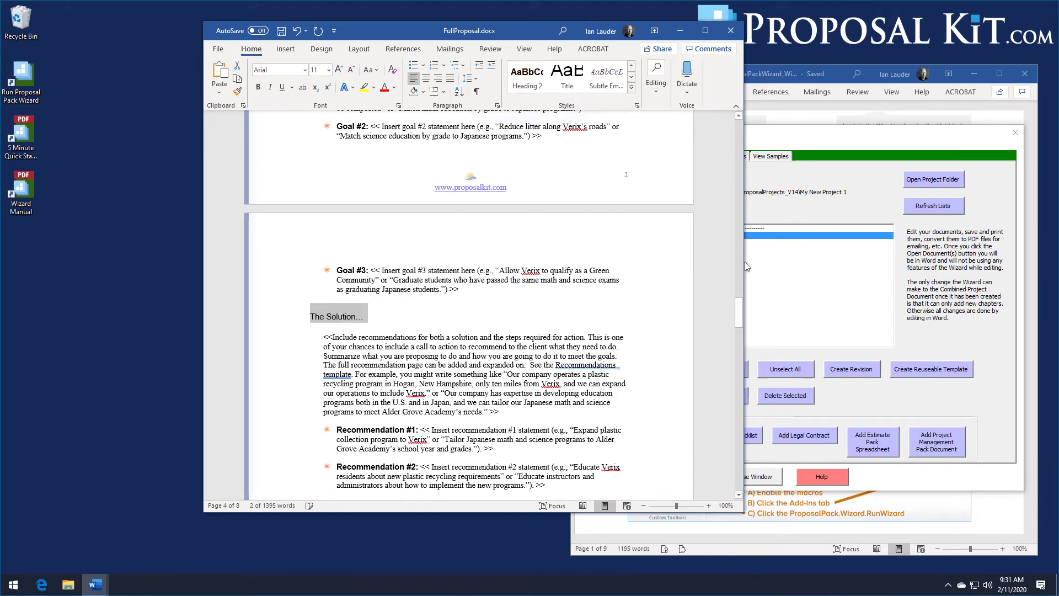
# Update the entire Table of Contents to include the Executive Summary's Heading 2 subheadings.
pyautogui.moveTo(742, 262); pyautogui.dragTo(751, 227)
pyautogui.rightClick(345, 243)
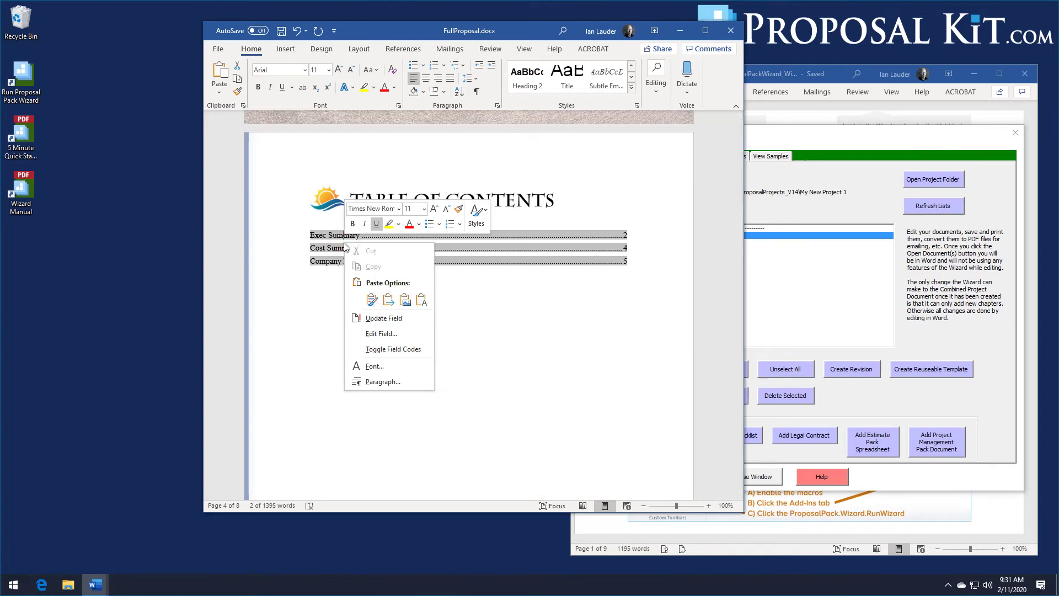
pyautogui.click(382, 320)
pyautogui.click(436, 271)
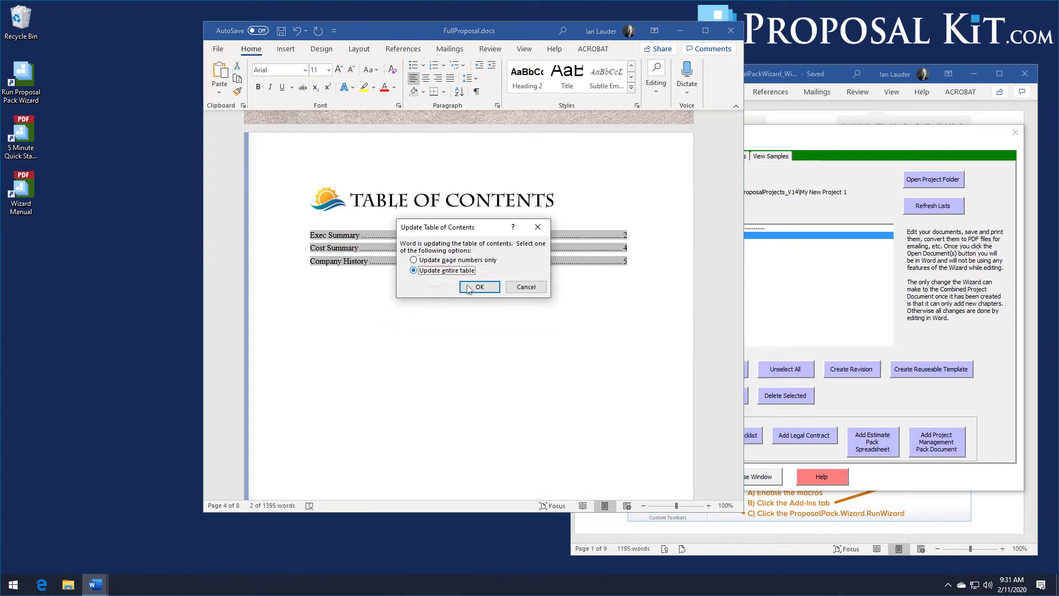
pyautogui.click(479, 287)
pyautogui.click(337, 344)
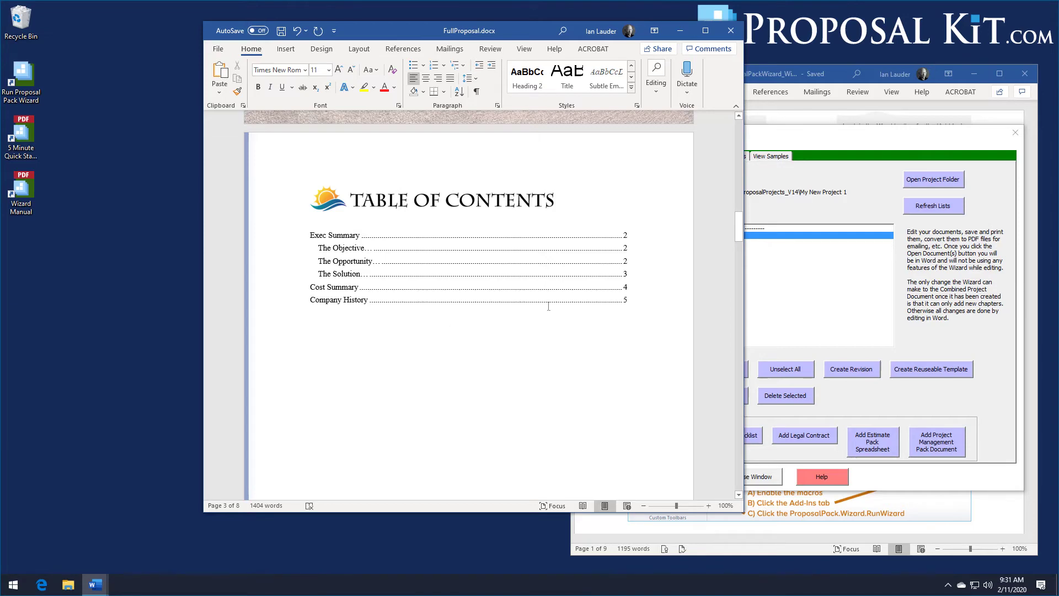
# Inspect the graphic headers of the Table of Contents and Executive Summary pages.
pyautogui.moveTo(740, 228); pyautogui.dragTo(552, 346)
pyautogui.click(549, 334)
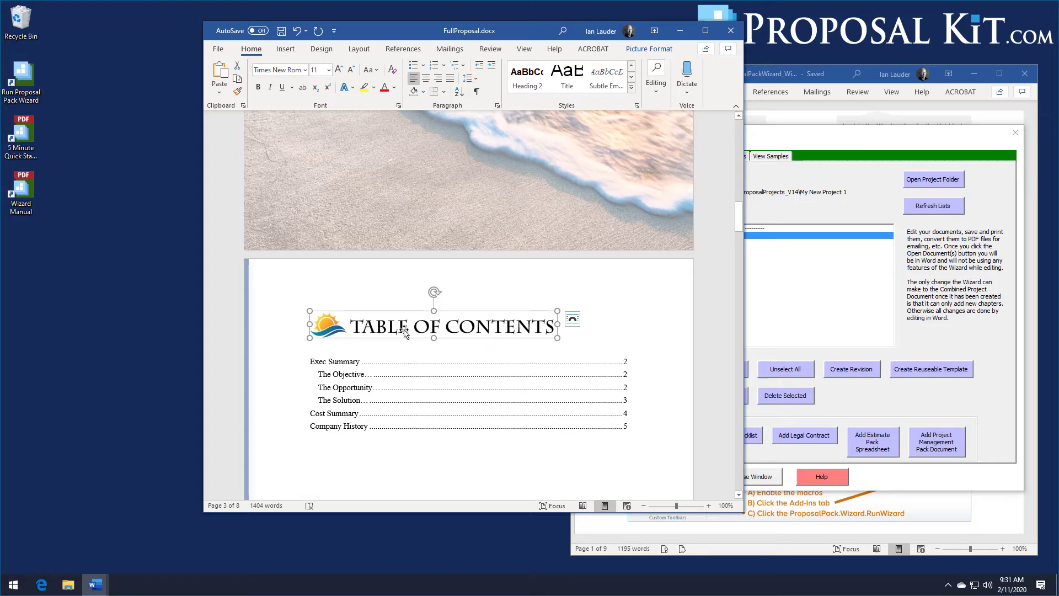
pyautogui.scroll(-10, 551, 355)
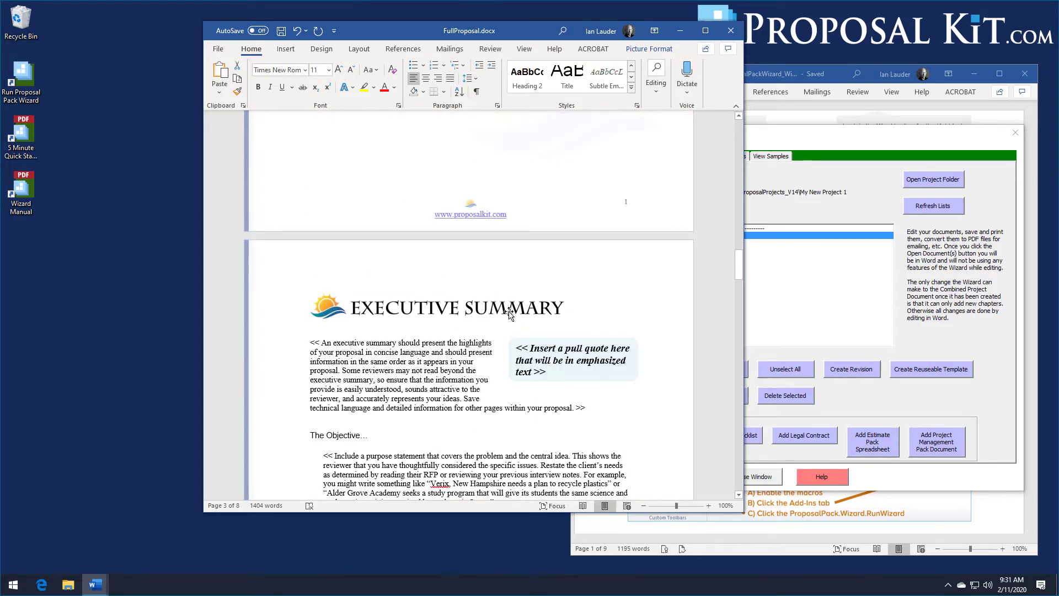
pyautogui.click(473, 312)
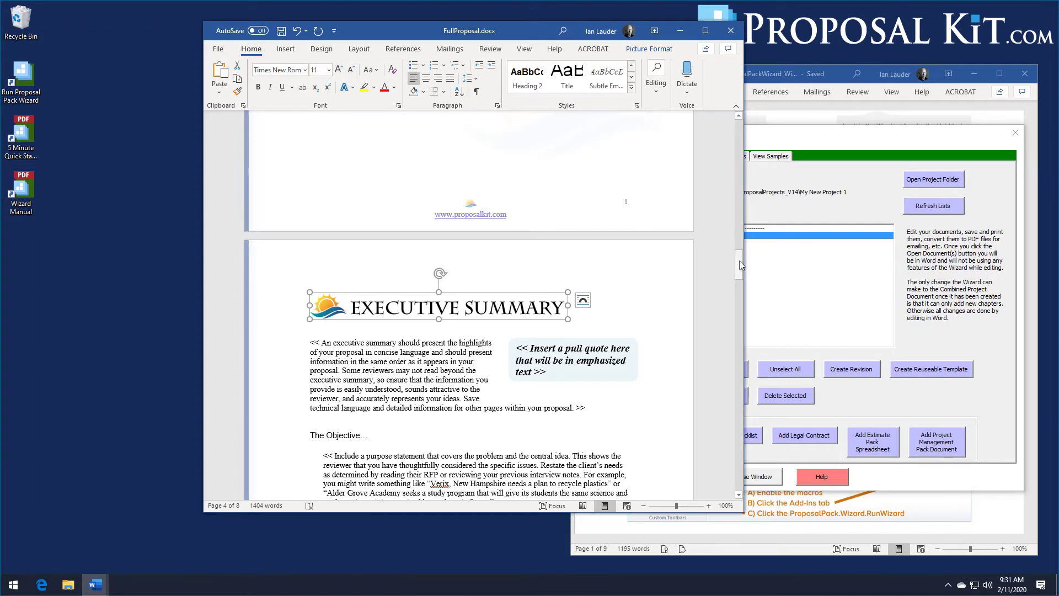
pyautogui.moveTo(739, 264); pyautogui.dragTo(739, 270)
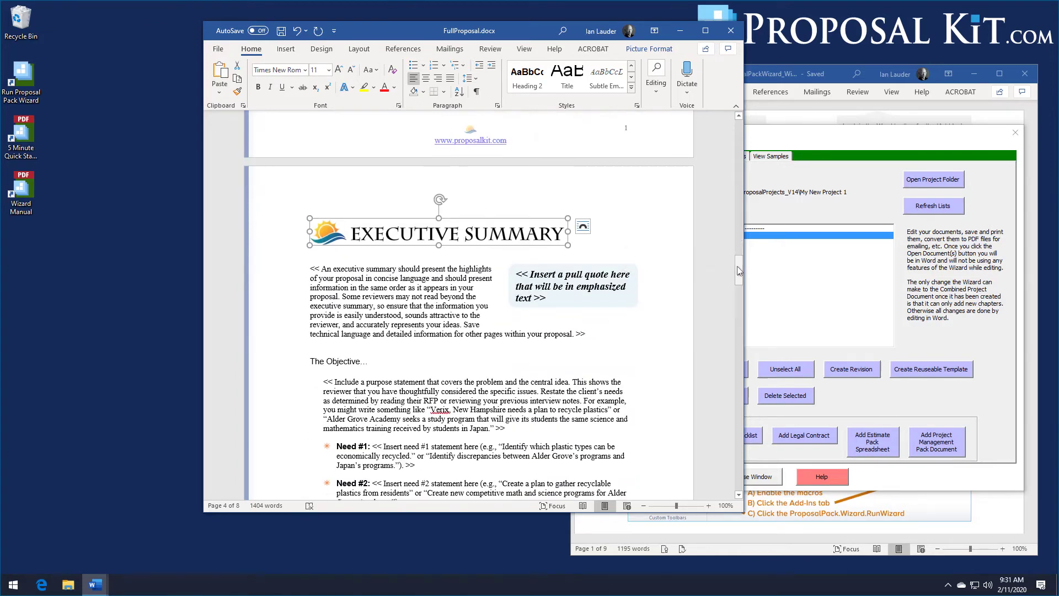
# Close FullProposal.docx without saving its changes and return to the Wizard's home screen.
pyautogui.click(731, 32)
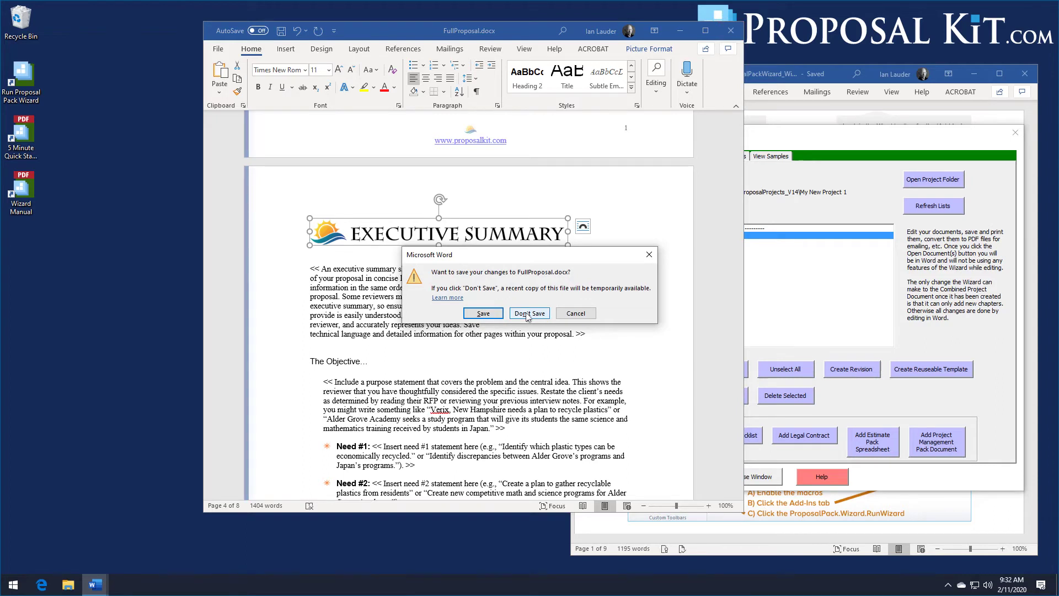
pyautogui.click(526, 314)
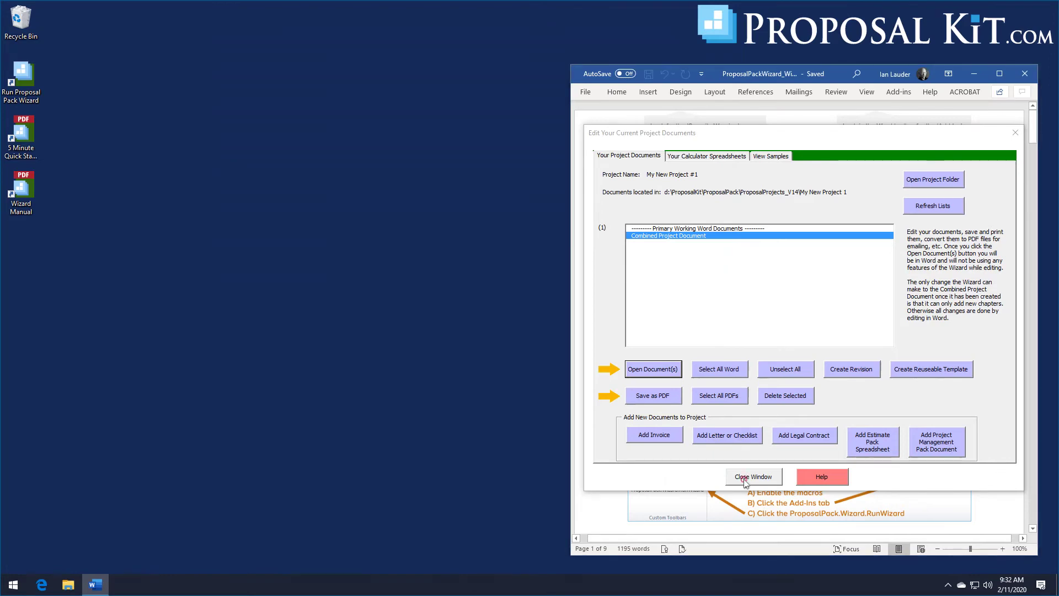
pyautogui.click(745, 476)
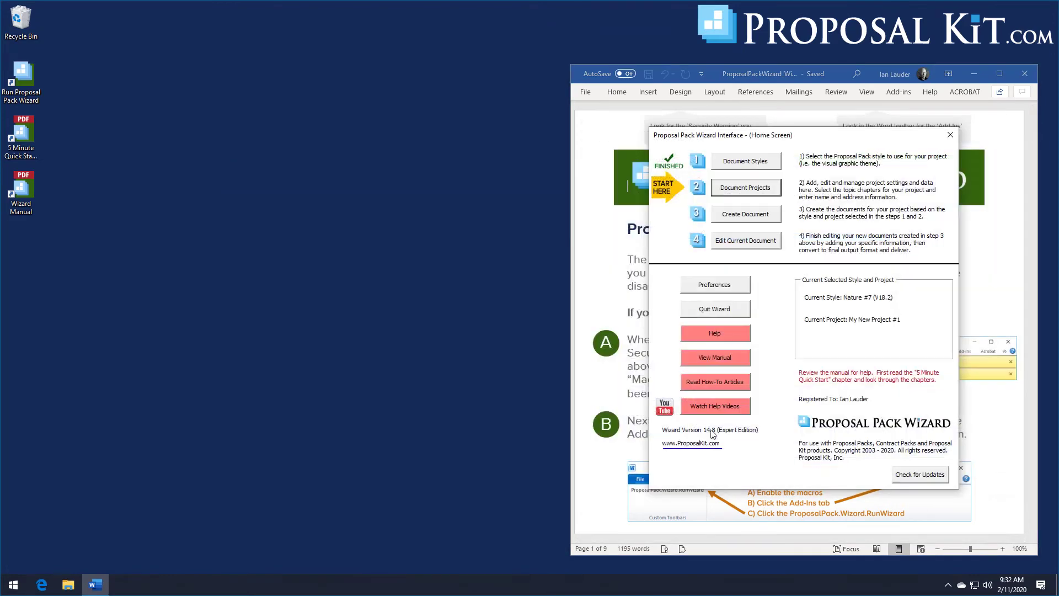
# Edit the Nature #7 (V18.2) style to replace page header graphics with text, and save the style settings.
pyautogui.click(749, 163)
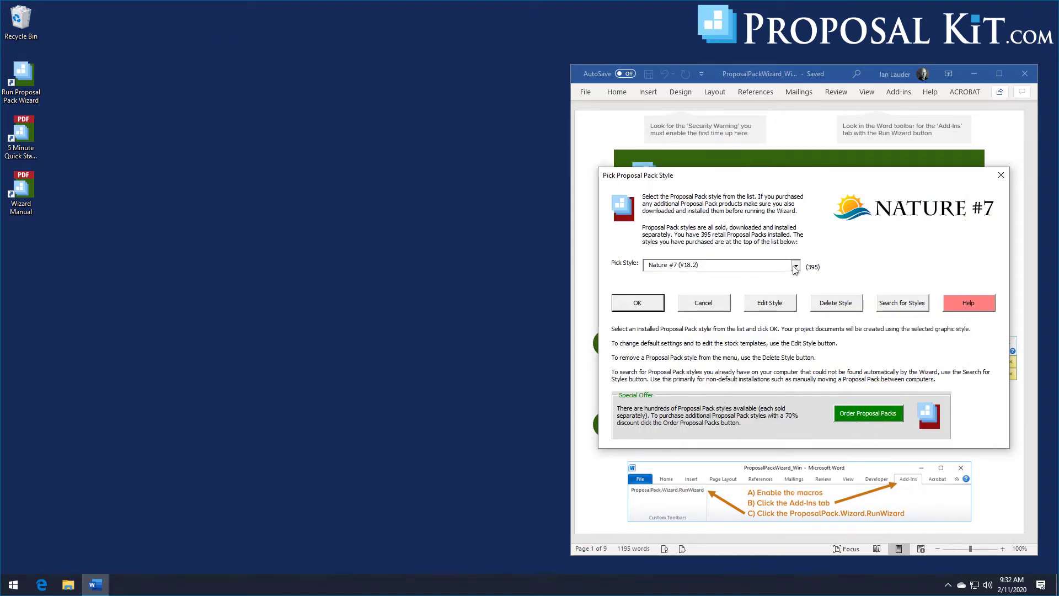
pyautogui.click(795, 267)
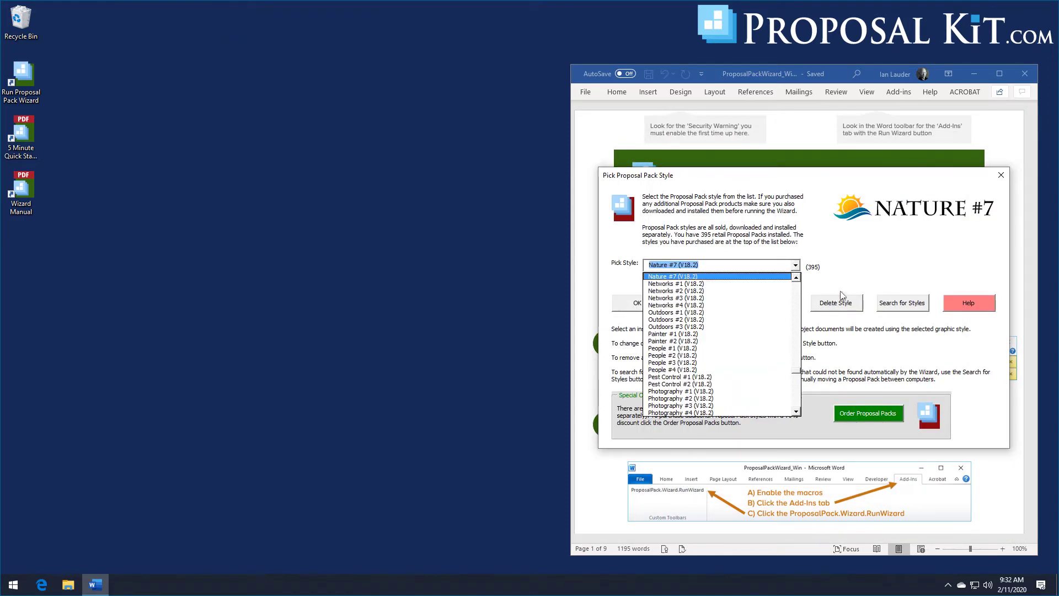
pyautogui.click(795, 267)
pyautogui.click(760, 304)
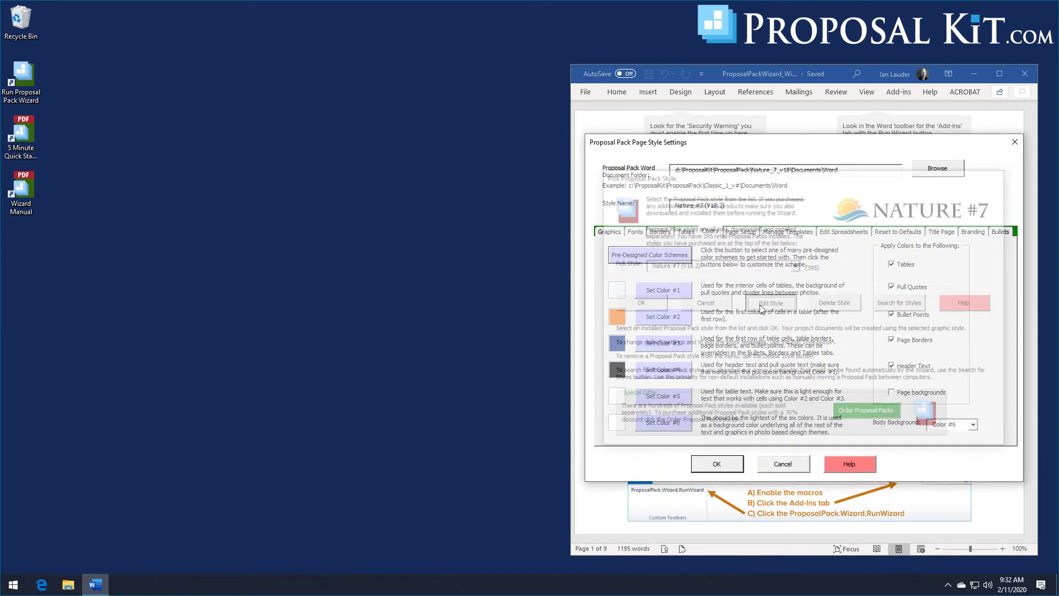
pyautogui.click(609, 234)
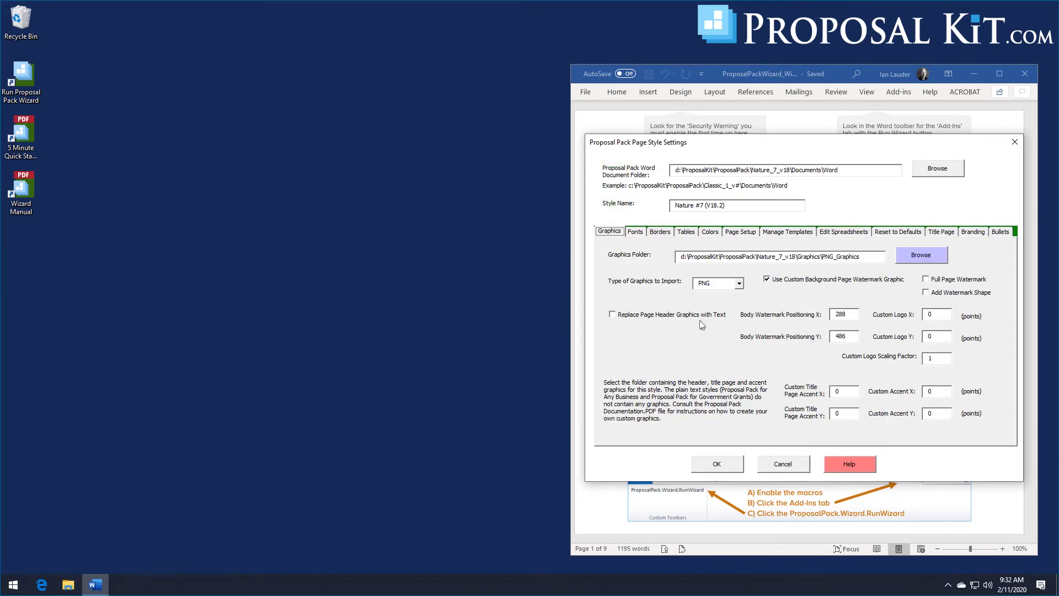
pyautogui.click(612, 316)
pyautogui.click(706, 464)
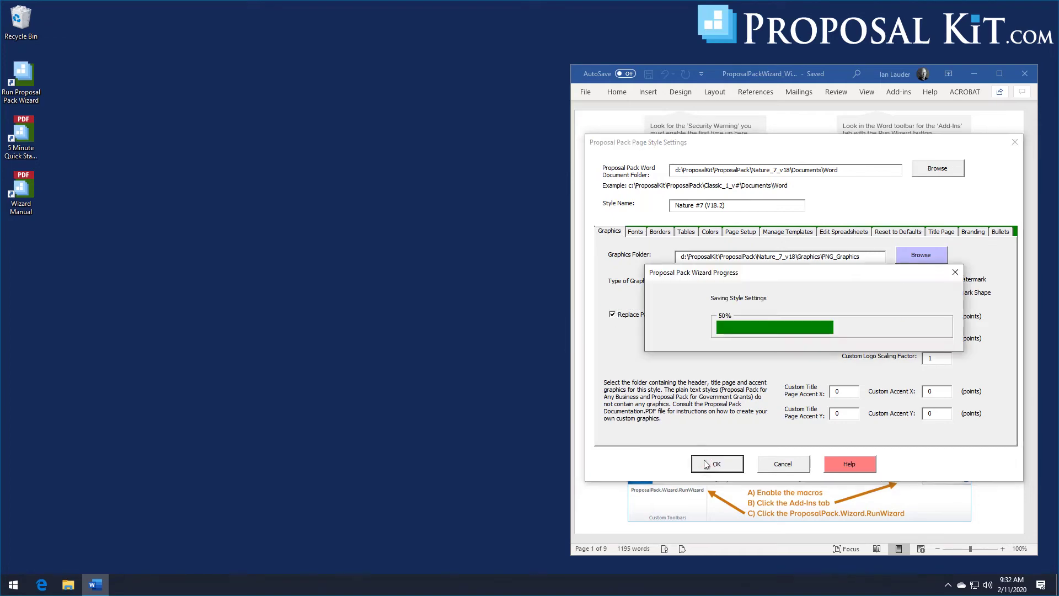
# Delete the old generated files of My New Project #1, and save the project while rebuilding its documents.
pyautogui.click(745, 189)
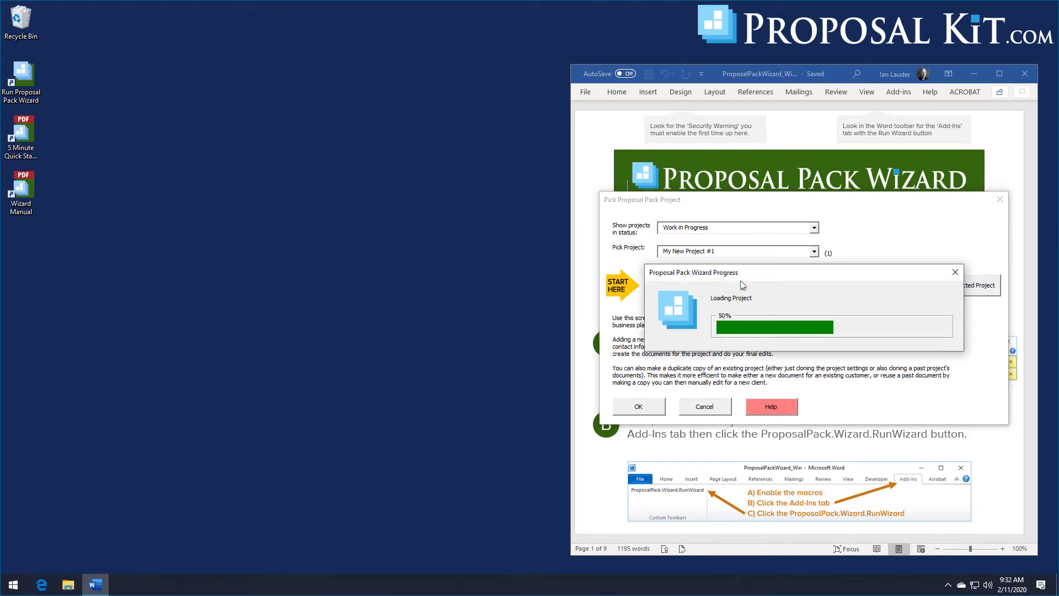
pyautogui.click(634, 353)
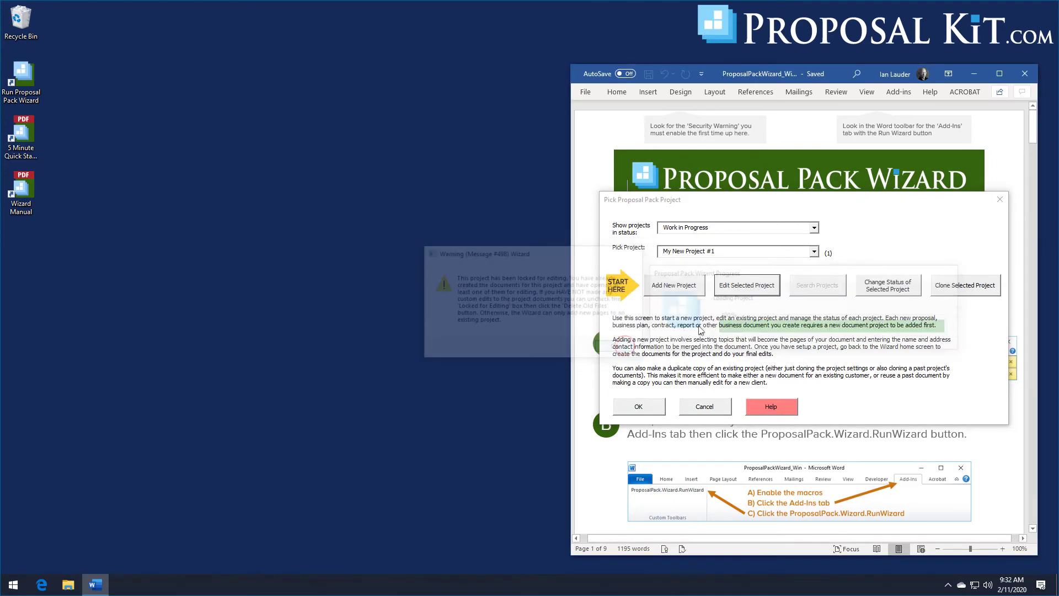
pyautogui.click(974, 192)
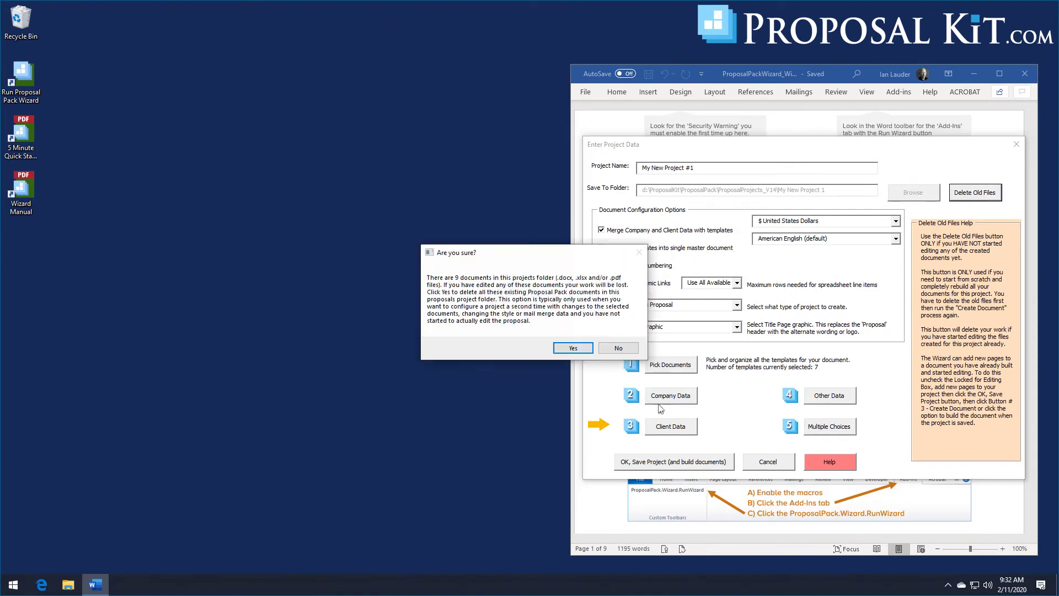
pyautogui.click(583, 350)
pyautogui.click(658, 464)
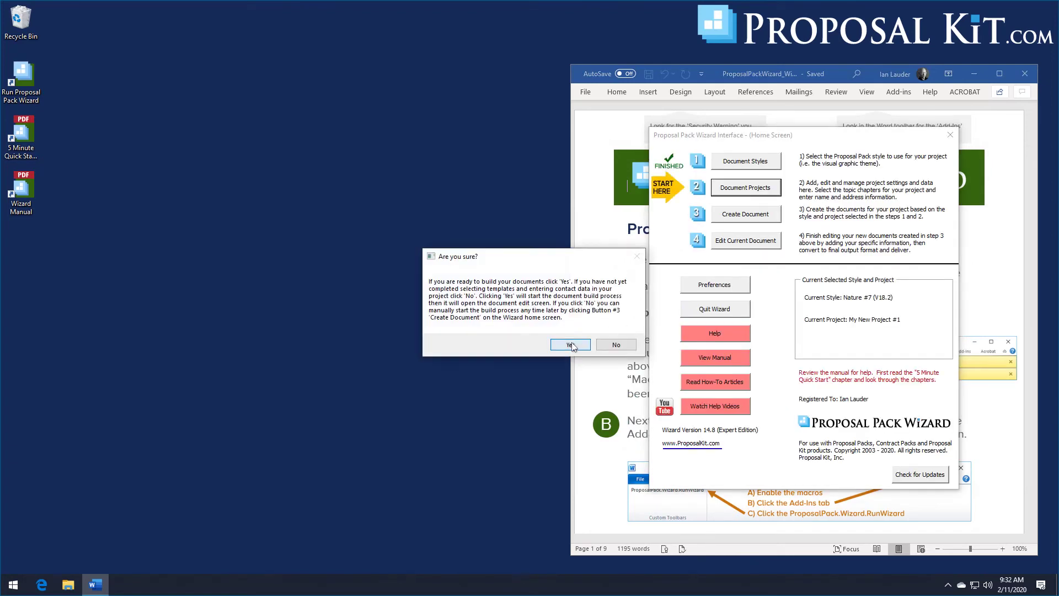
pyautogui.click(572, 346)
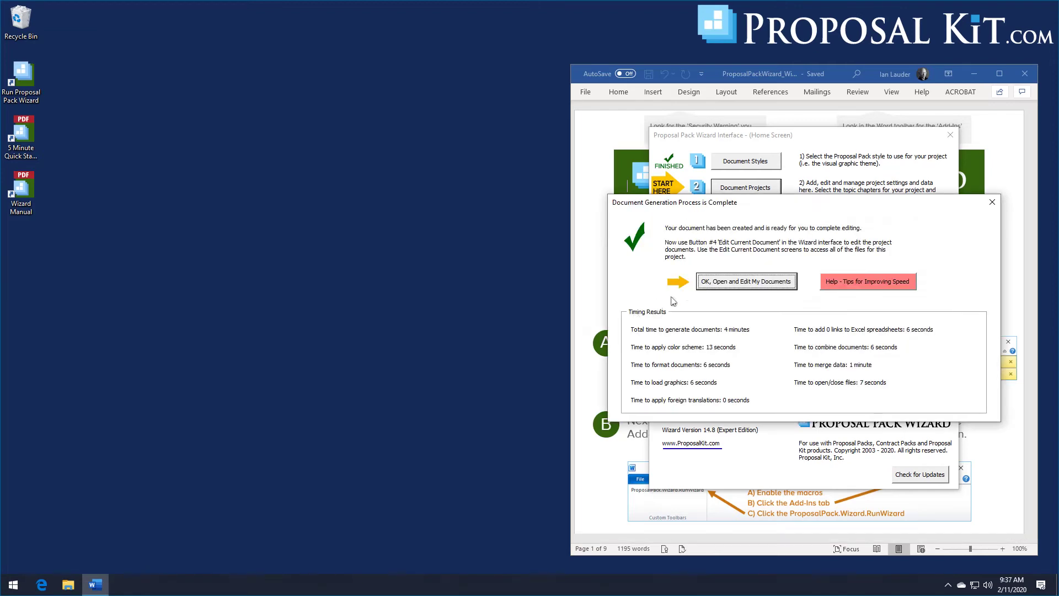
# Open the rebuilt Combined Project Document for editing and move its window clear of the Wizard.
pyautogui.click(738, 283)
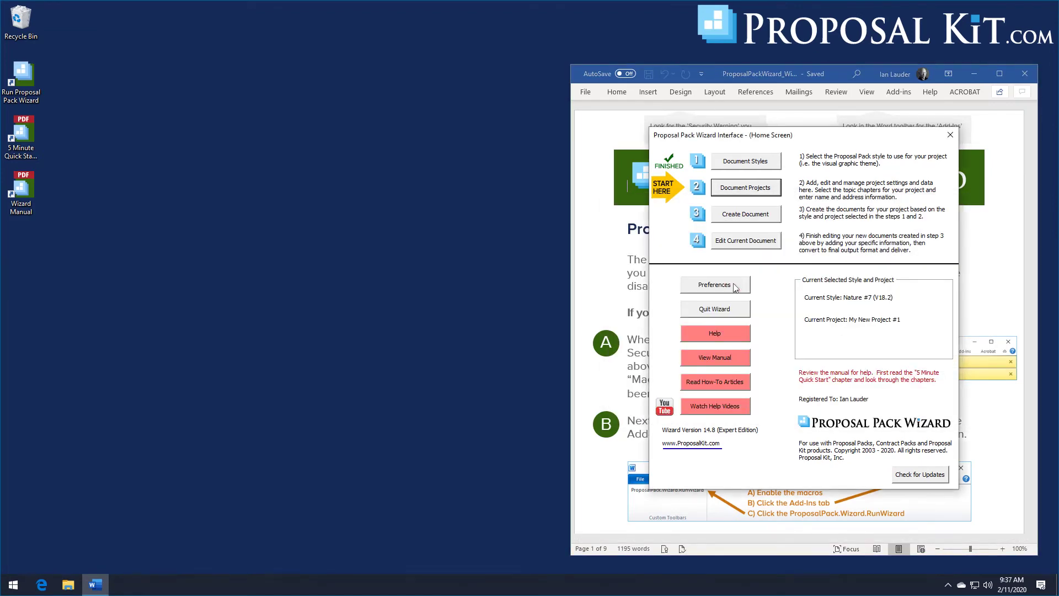
pyautogui.click(678, 237)
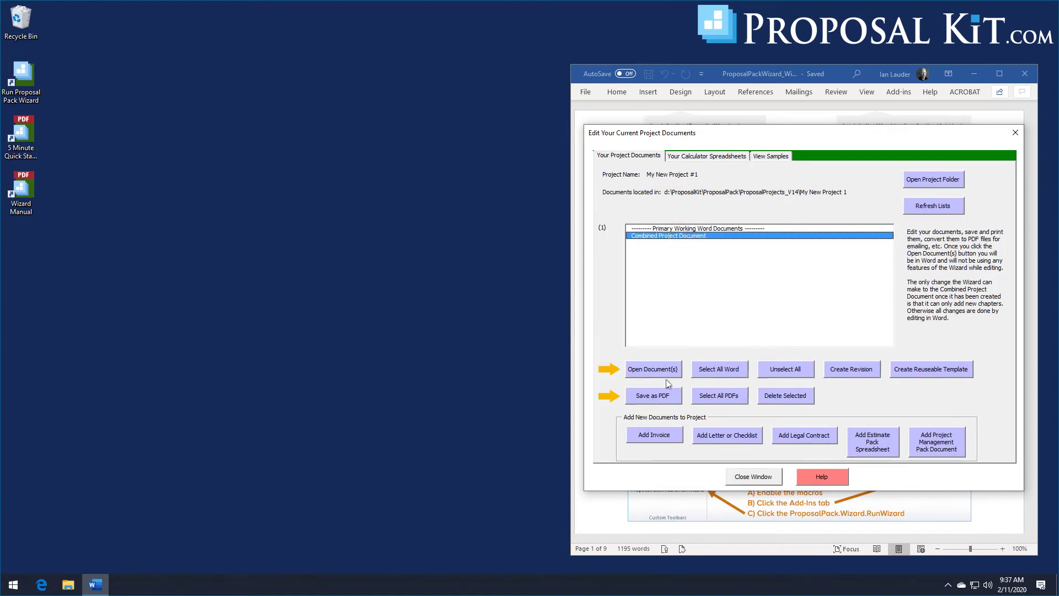
pyautogui.click(664, 368)
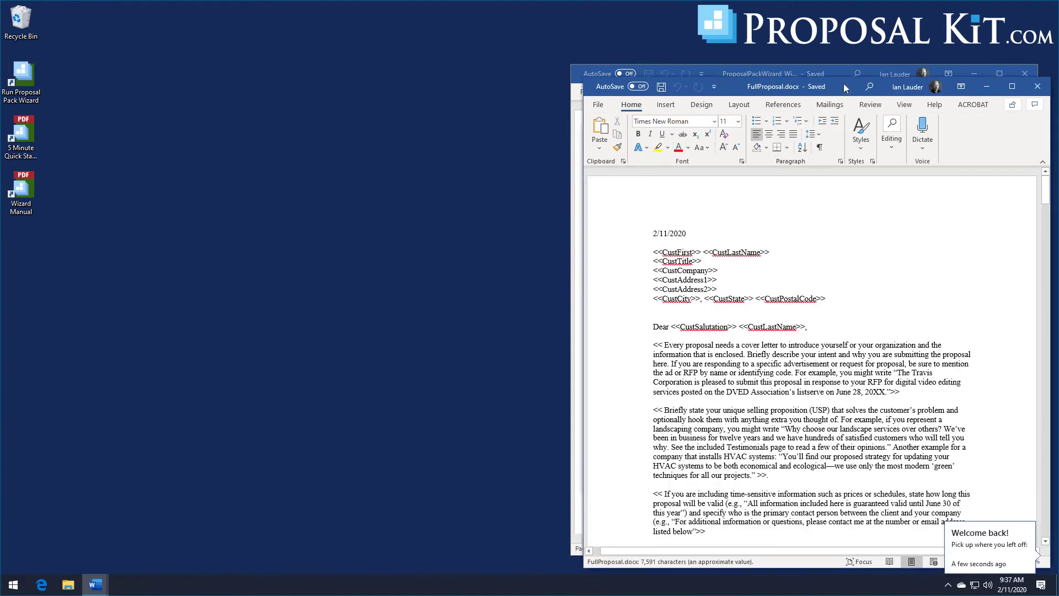
pyautogui.moveTo(846, 89); pyautogui.dragTo(429, 32)
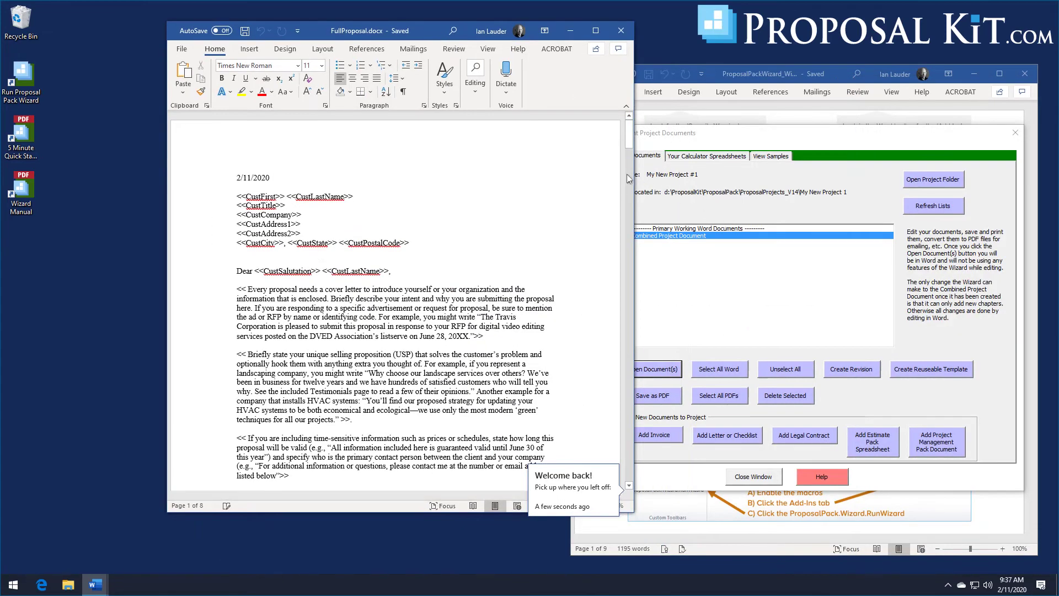
# Inspect the Table of Contents page header, checking its text title and the separate logo image.
pyautogui.moveTo(629, 178); pyautogui.dragTo(631, 229)
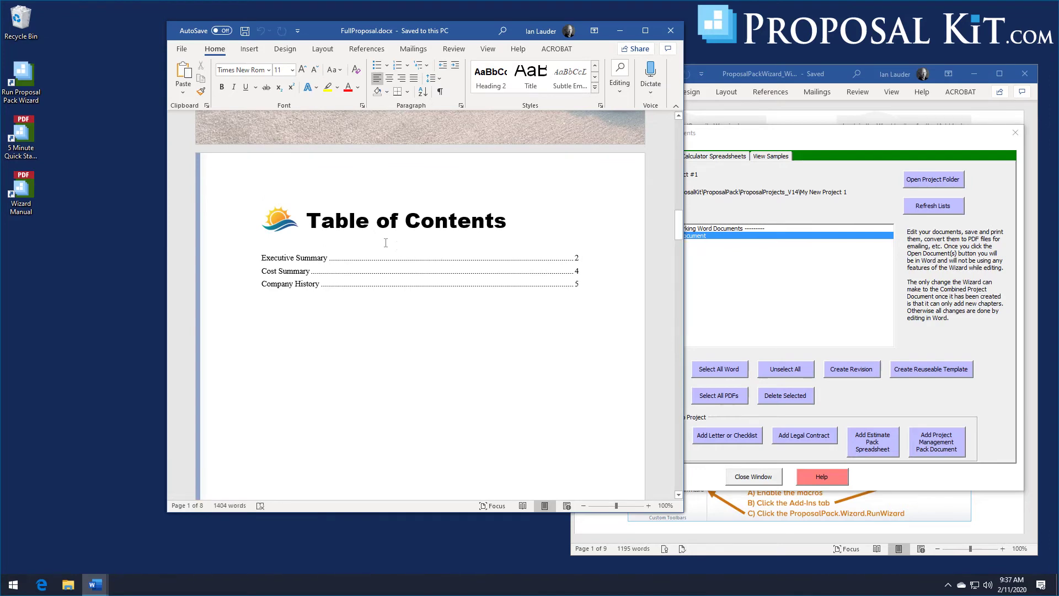
pyautogui.click(321, 221)
pyautogui.moveTo(310, 219); pyautogui.dragTo(334, 221)
pyautogui.click(356, 221)
pyautogui.doubleClick(397, 220)
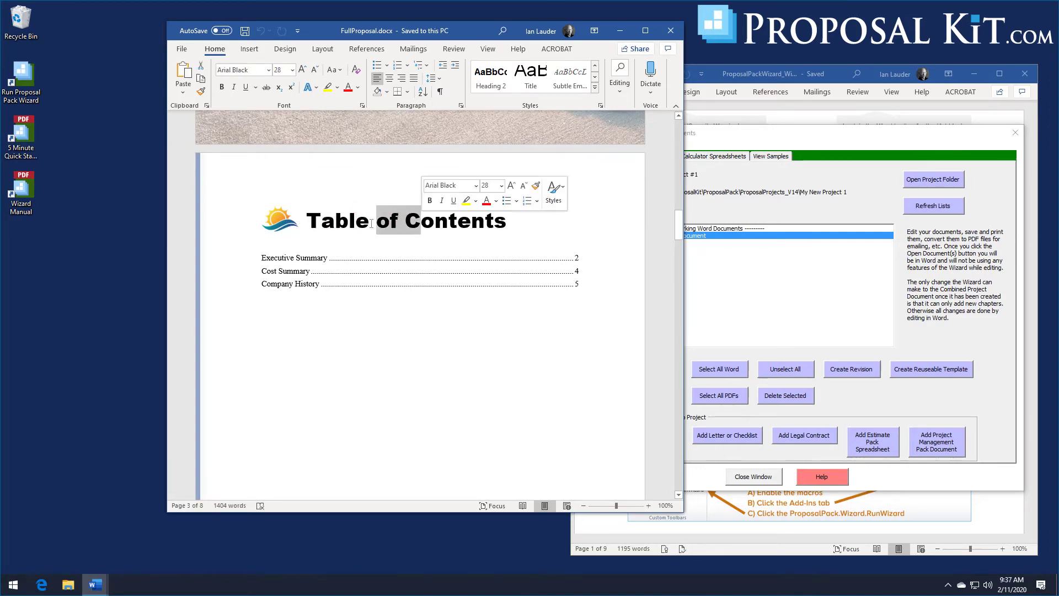
pyautogui.click(280, 219)
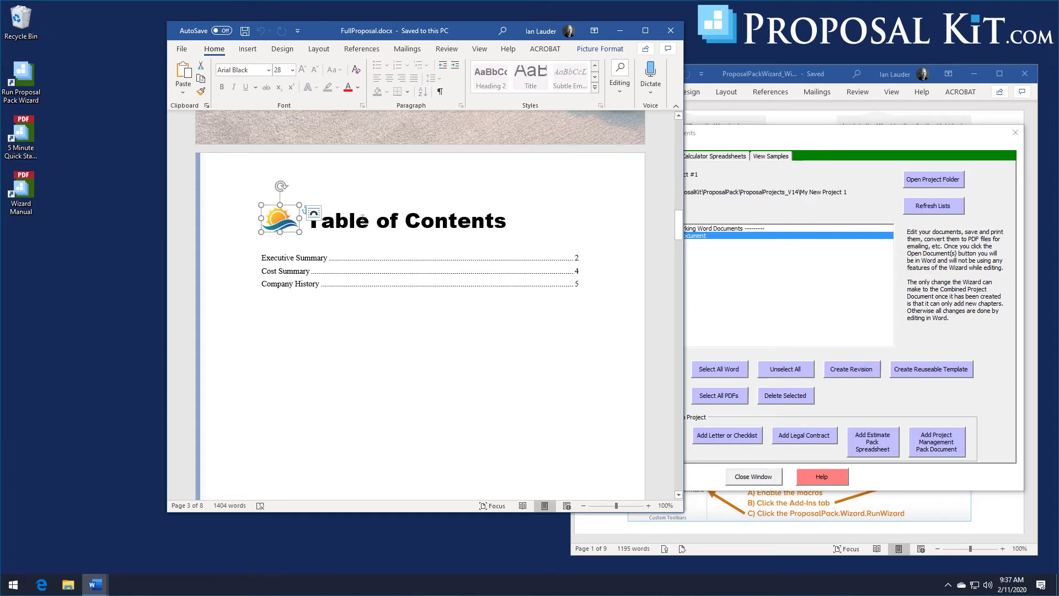
pyautogui.click(356, 221)
pyautogui.click(280, 219)
pyautogui.click(430, 272)
# Examine the text page headers of the Executive Summary and Company History chapters.
pyautogui.scroll(-20, 432, 272)
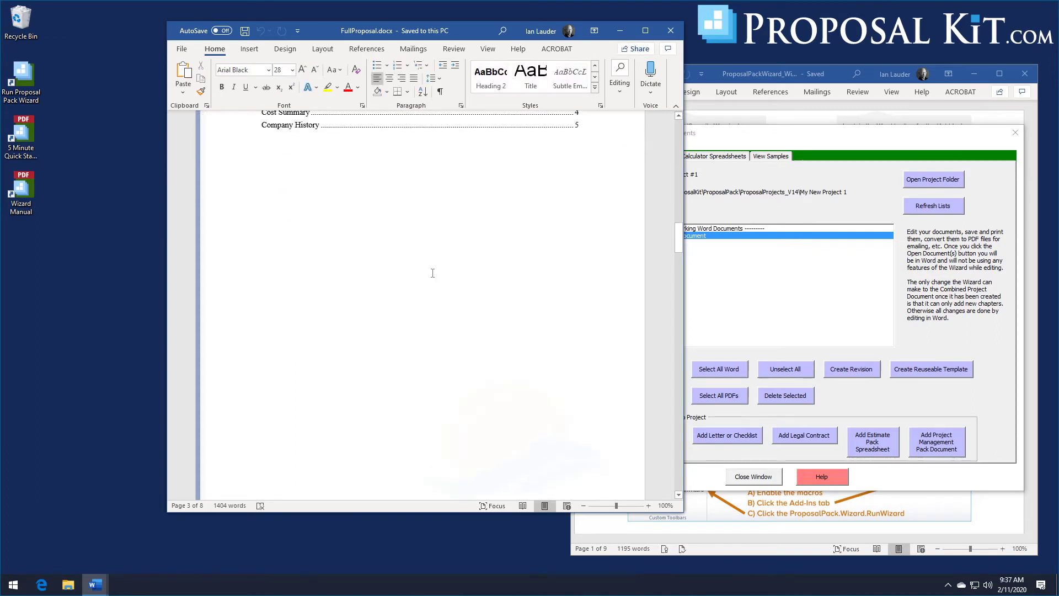
pyautogui.scroll(3, 433, 272)
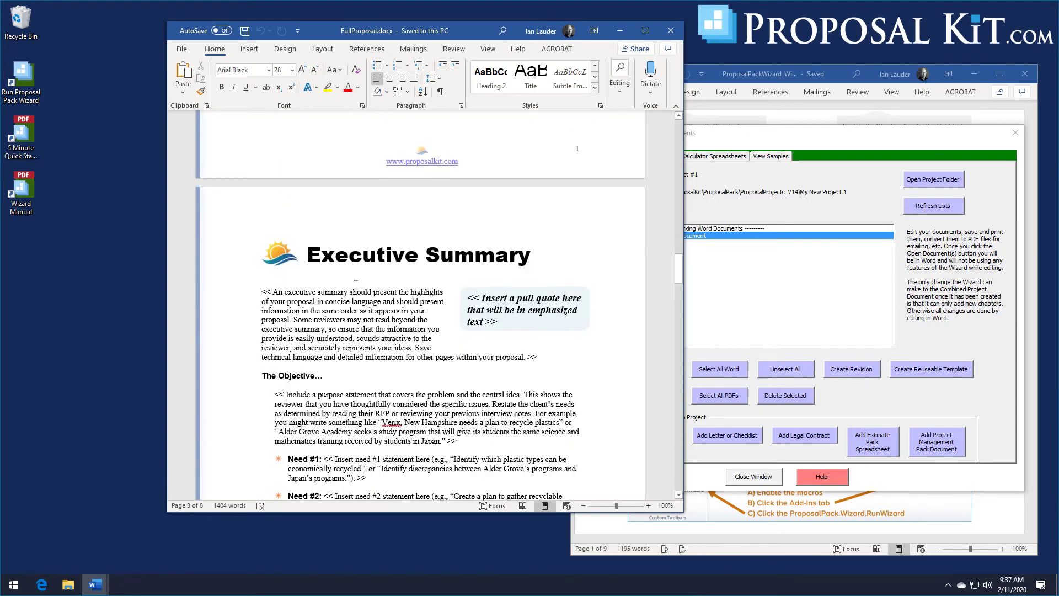
pyautogui.click(313, 254)
pyautogui.moveTo(678, 266); pyautogui.dragTo(684, 405)
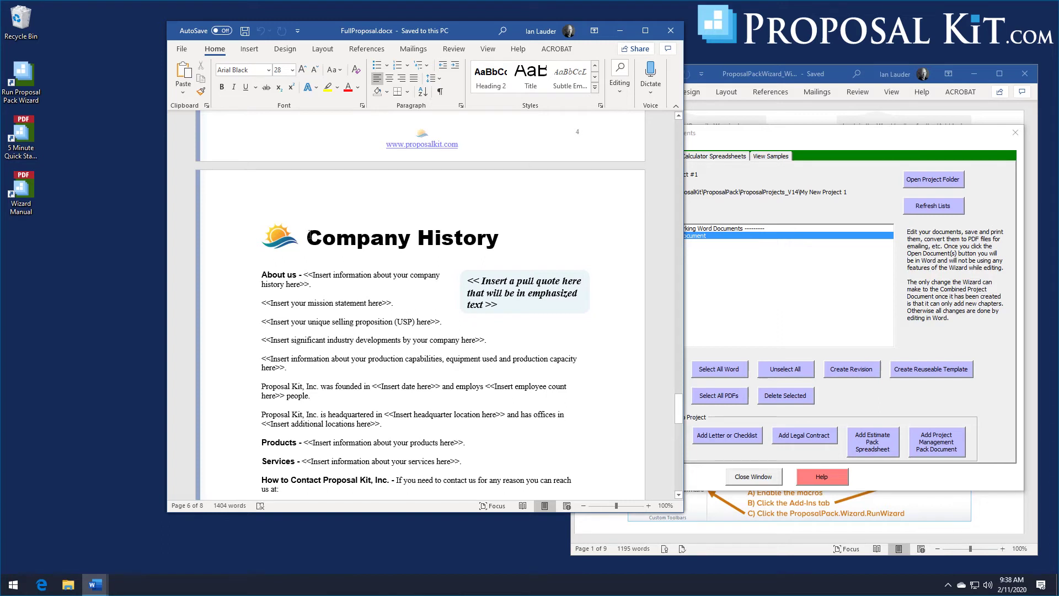
pyautogui.click(309, 234)
pyautogui.tripleClick(395, 234)
pyautogui.click(441, 237)
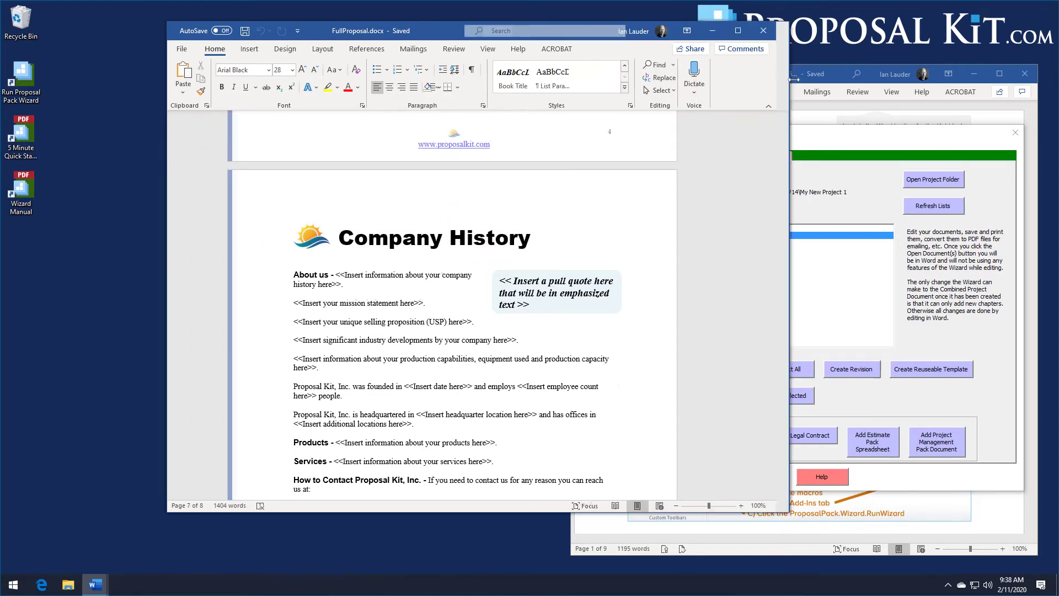
# Widen the document window, expand the style gallery to view the page header styles, and return to the Table of Contents page.
pyautogui.moveTo(684, 91); pyautogui.dragTo(794, 91)
pyautogui.click(669, 88)
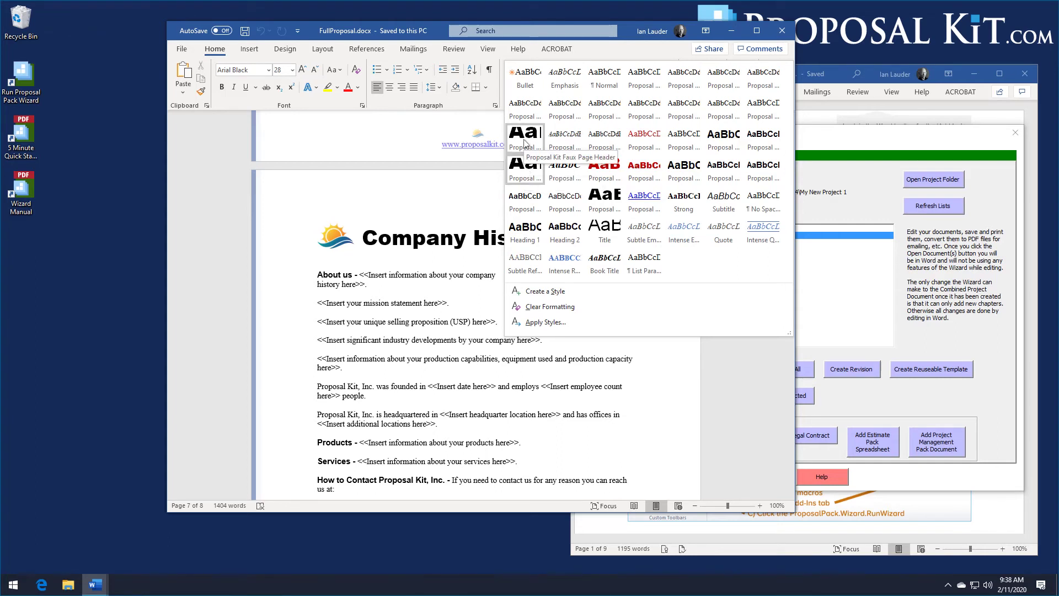
pyautogui.scroll(5, 440, 203)
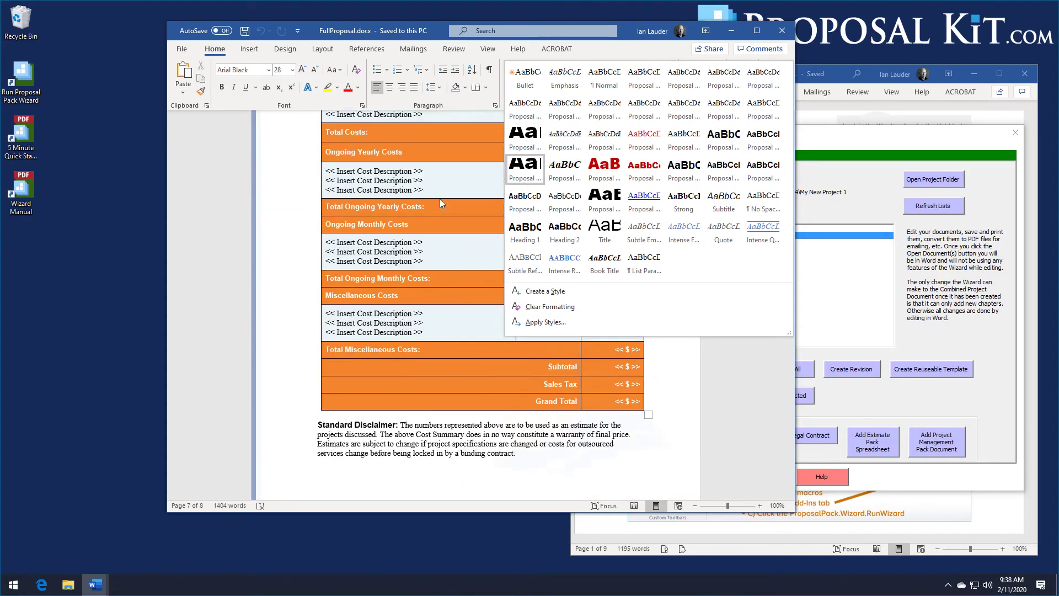
pyautogui.scroll(20, 440, 203)
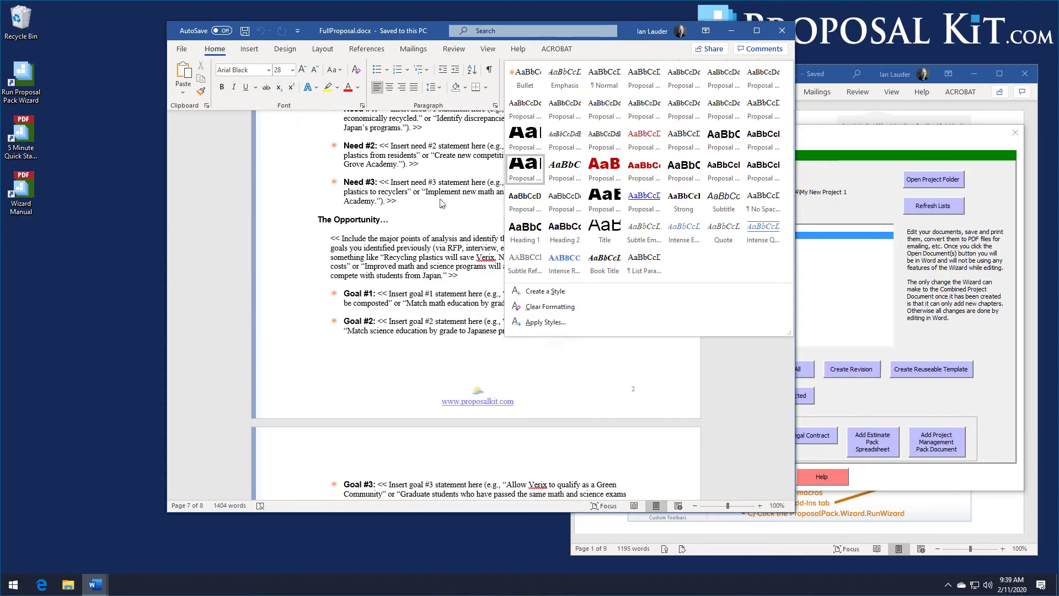
pyautogui.scroll(20, 440, 203)
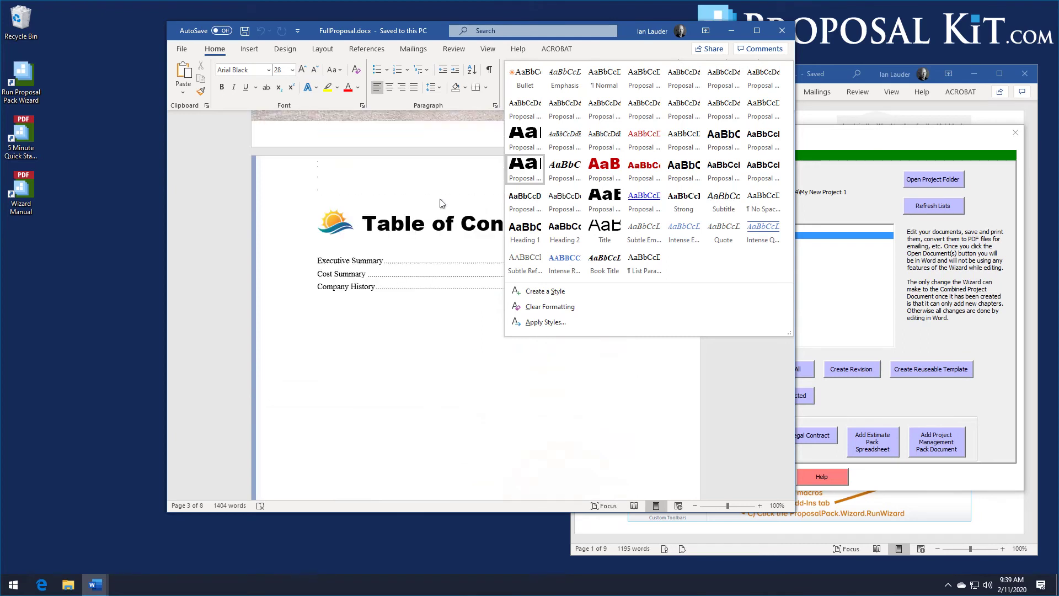
pyautogui.scroll(3, 440, 203)
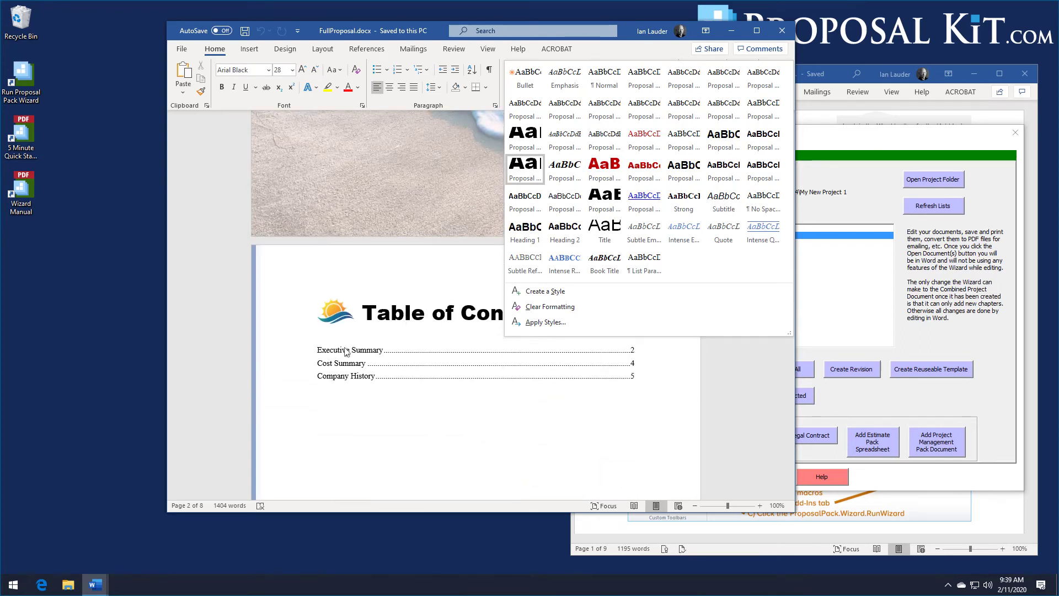
# Modify the Proposal Kit Page Header style to use the Charlemagne Std font.
pyautogui.rightClick(525, 170)
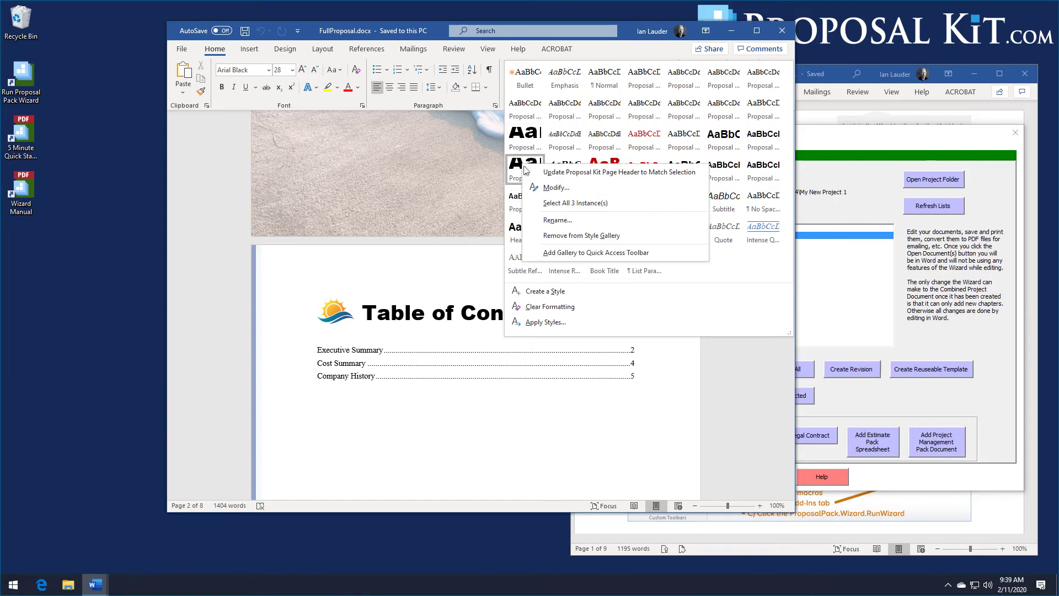
pyautogui.click(549, 189)
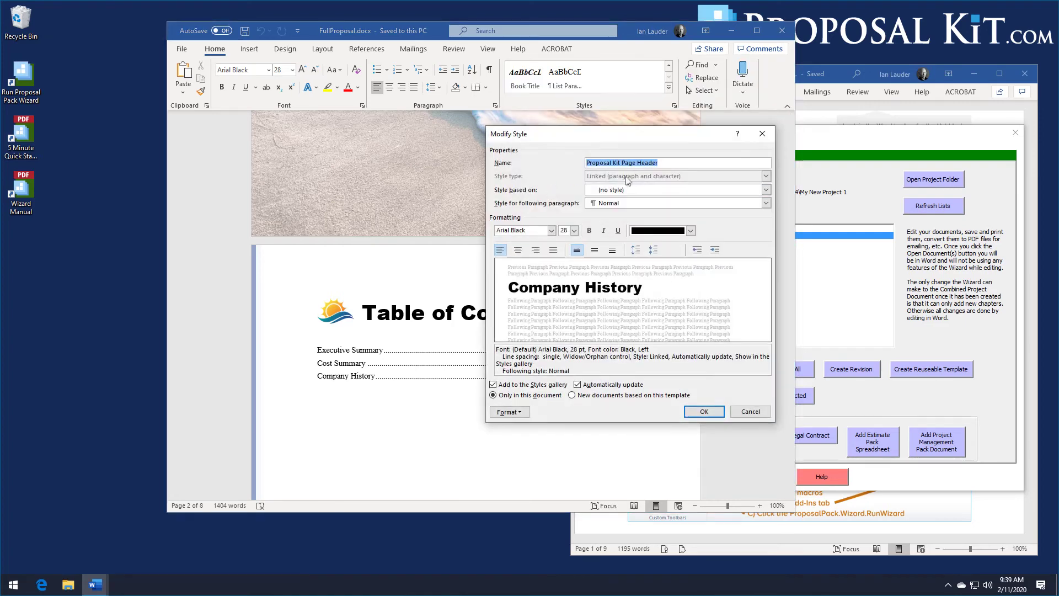
pyautogui.click(551, 231)
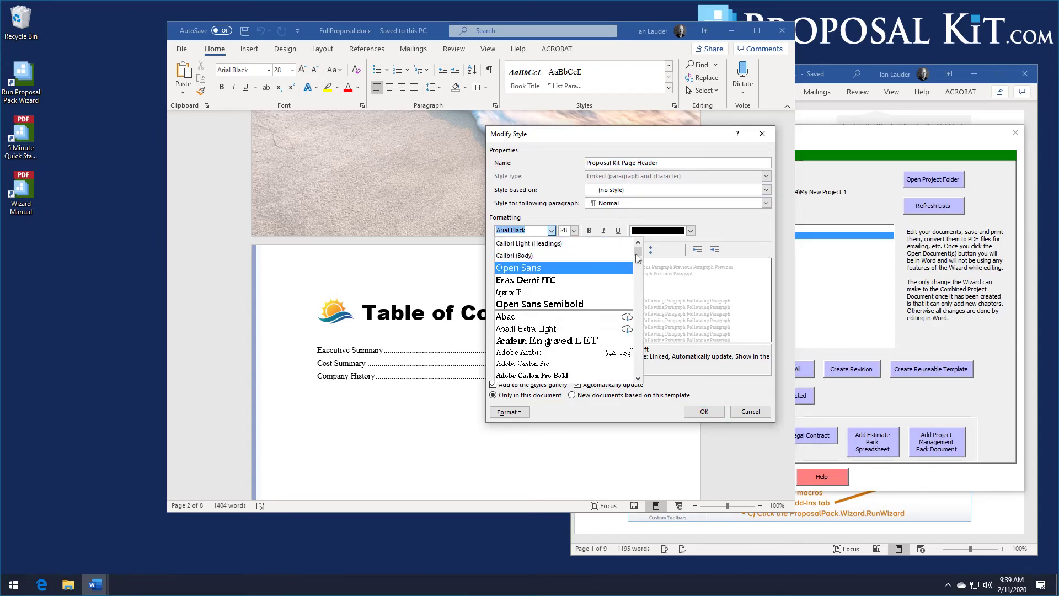
pyautogui.click(638, 259)
pyautogui.moveTo(637, 255); pyautogui.dragTo(638, 282)
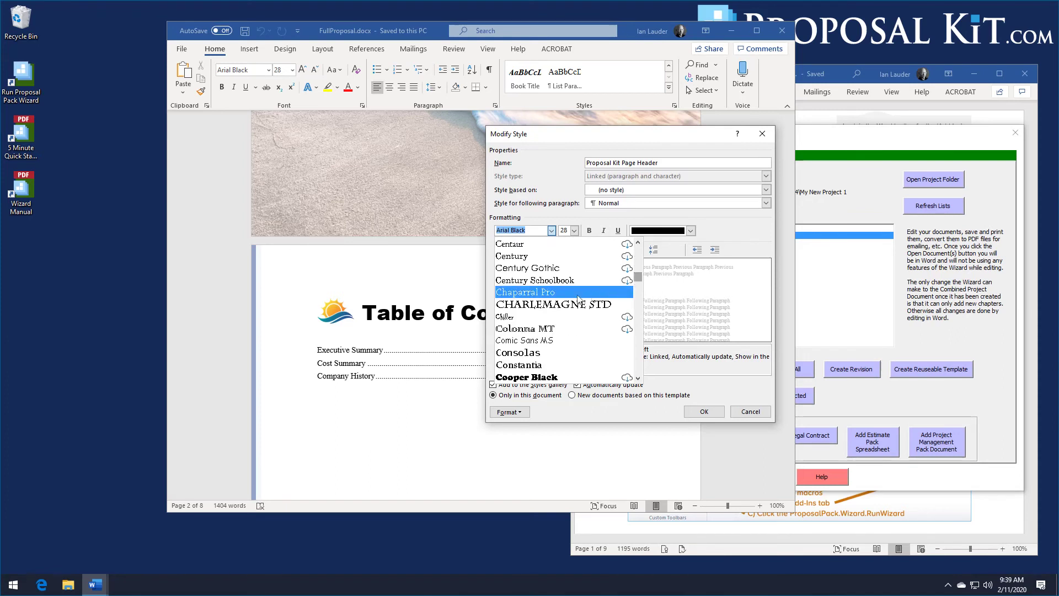
pyautogui.click(537, 305)
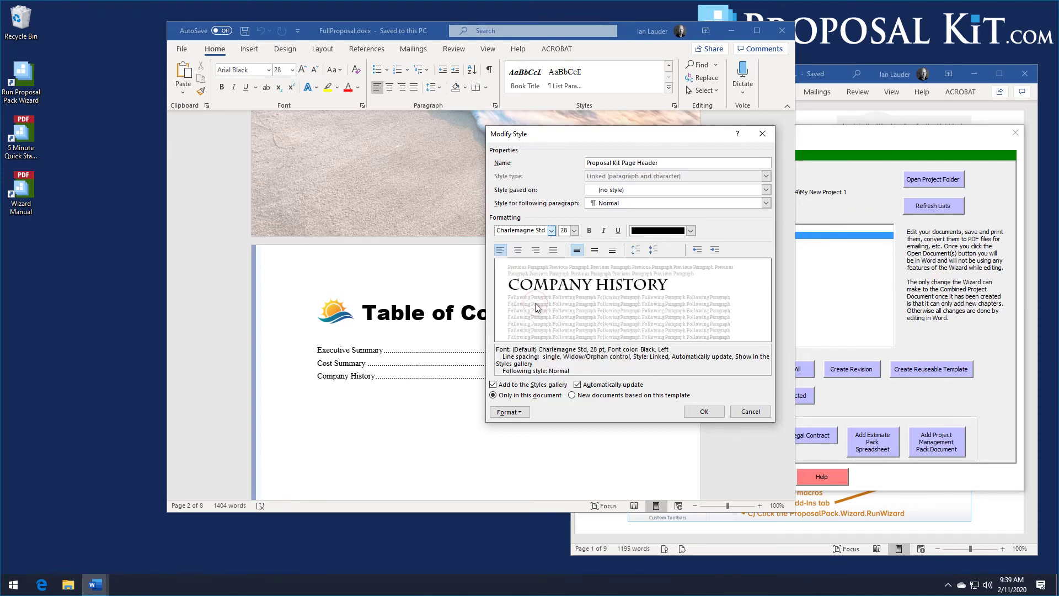
pyautogui.click(695, 413)
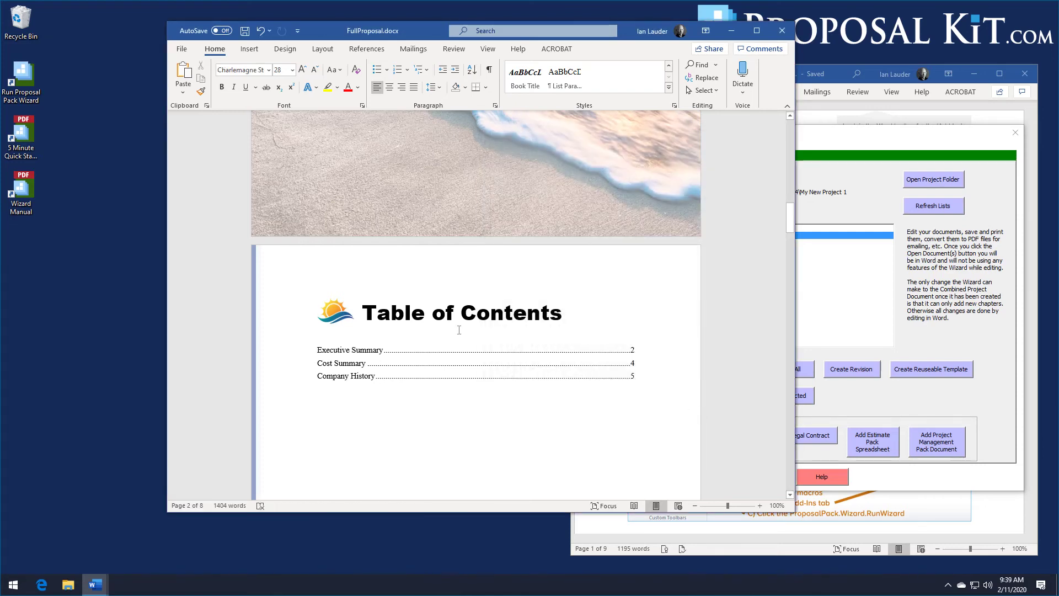
# Check the font of the Executive Summary page header against the modified style.
pyautogui.scroll(-6, 462, 330)
pyautogui.scroll(-5, 463, 329)
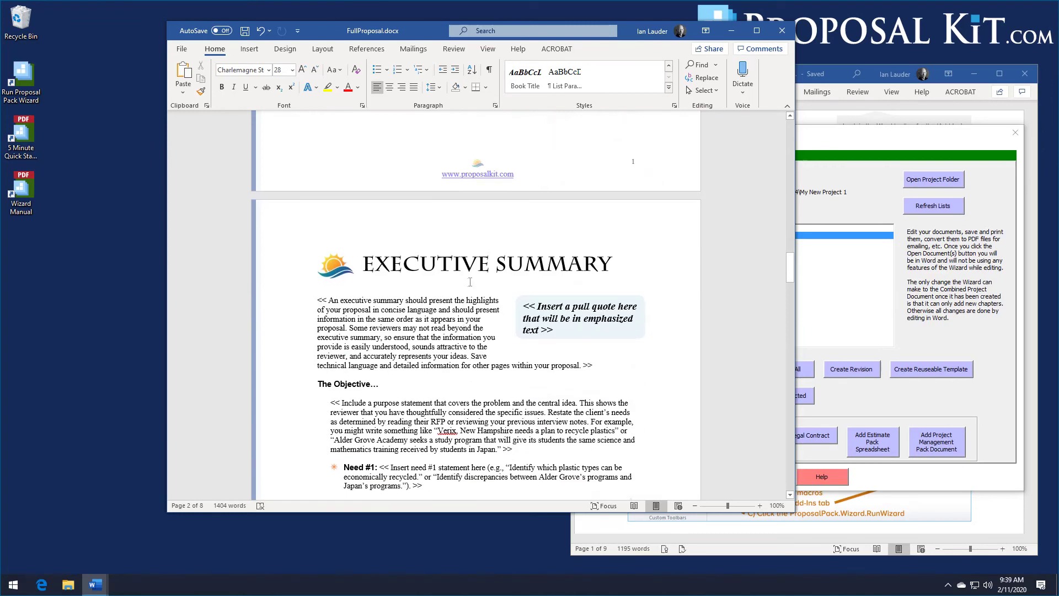
pyautogui.moveTo(403, 264); pyautogui.dragTo(613, 265)
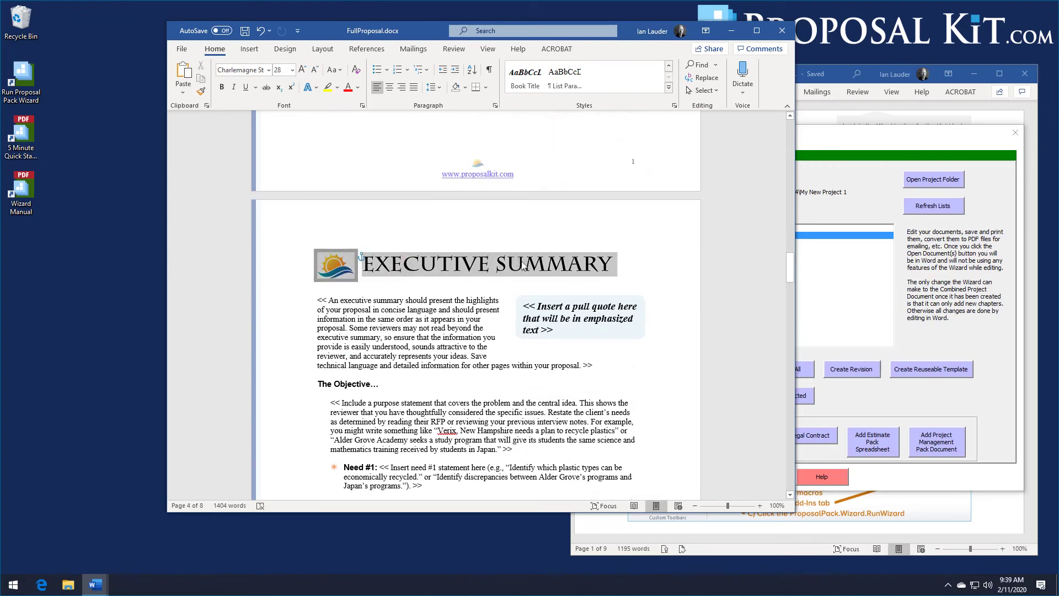
pyautogui.click(547, 264)
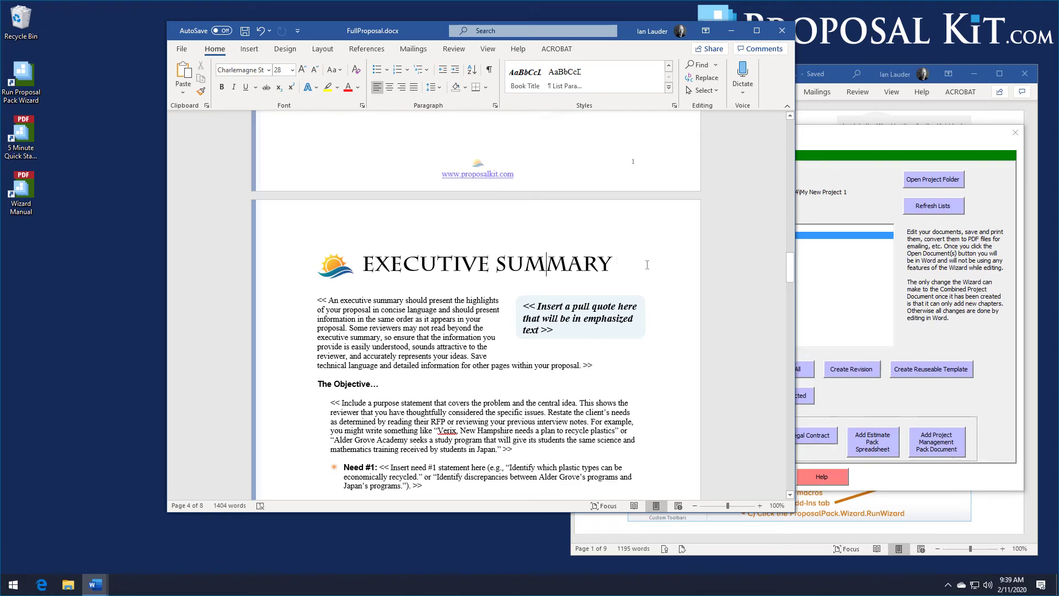
# Modify the Proposal Kit Faux Page Header style to use the Charlemagne Std font.
pyautogui.moveTo(791, 267); pyautogui.dragTo(798, 219)
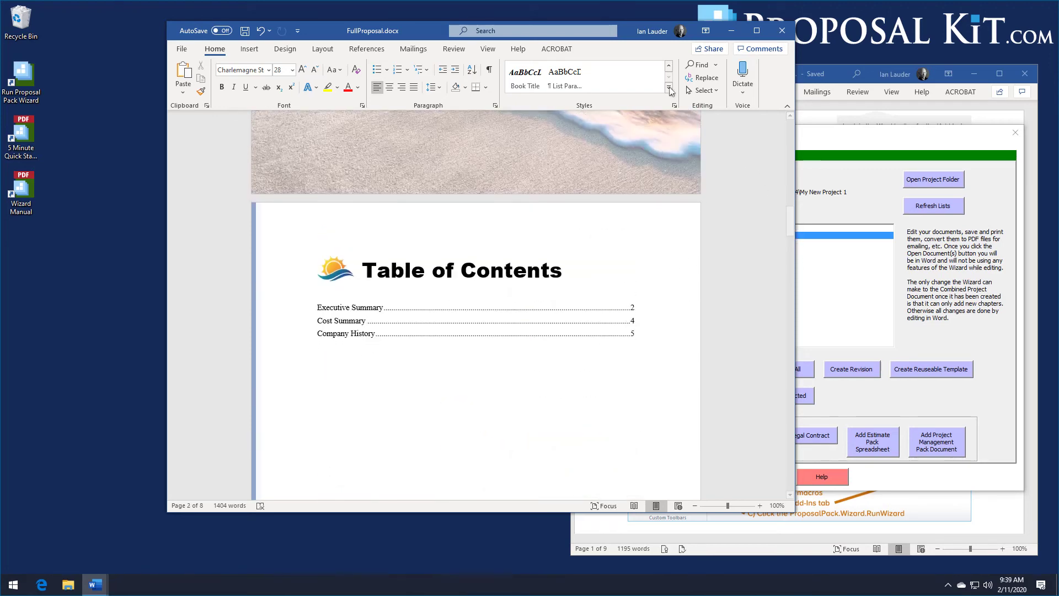
pyautogui.click(669, 87)
pyautogui.rightClick(519, 137)
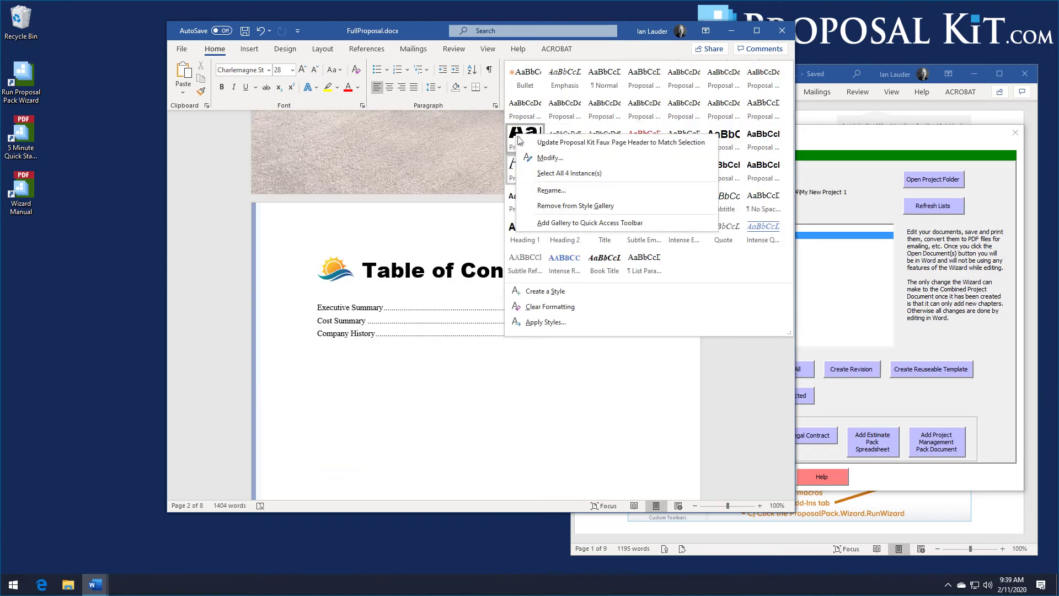
pyautogui.click(550, 158)
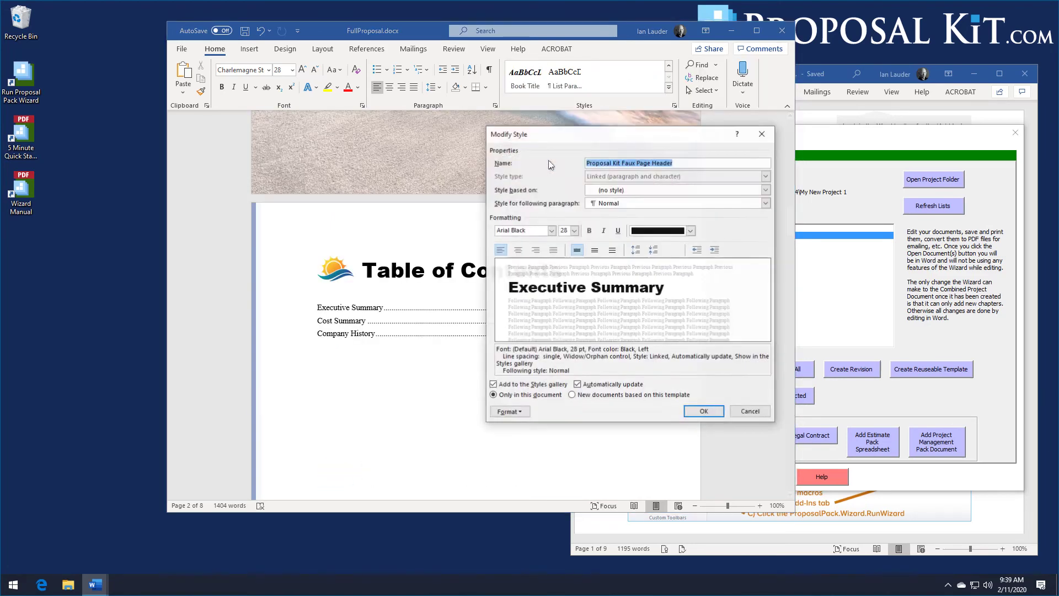
pyautogui.click(552, 230)
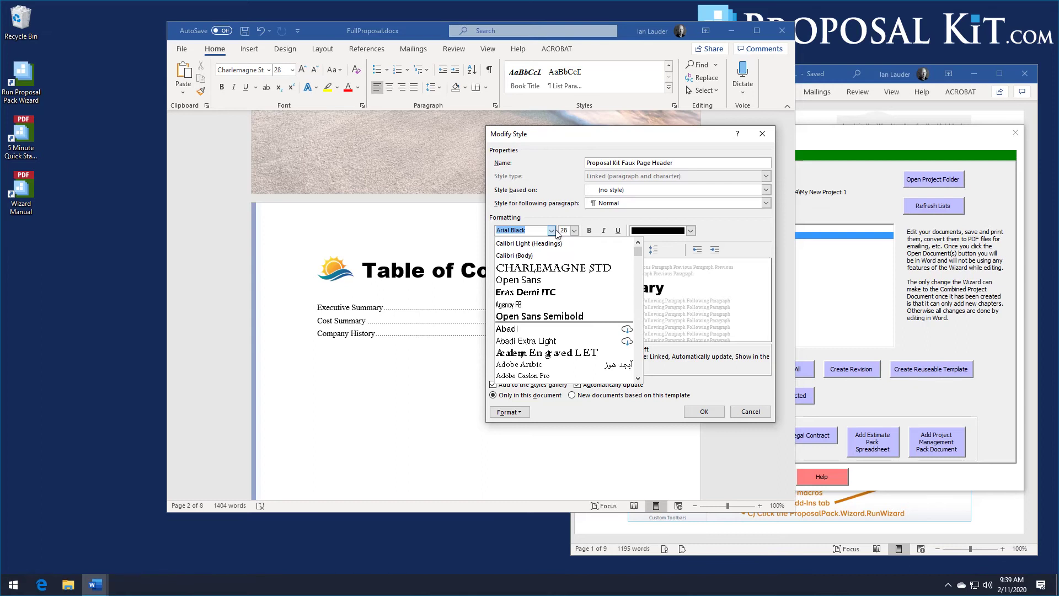
pyautogui.click(552, 270)
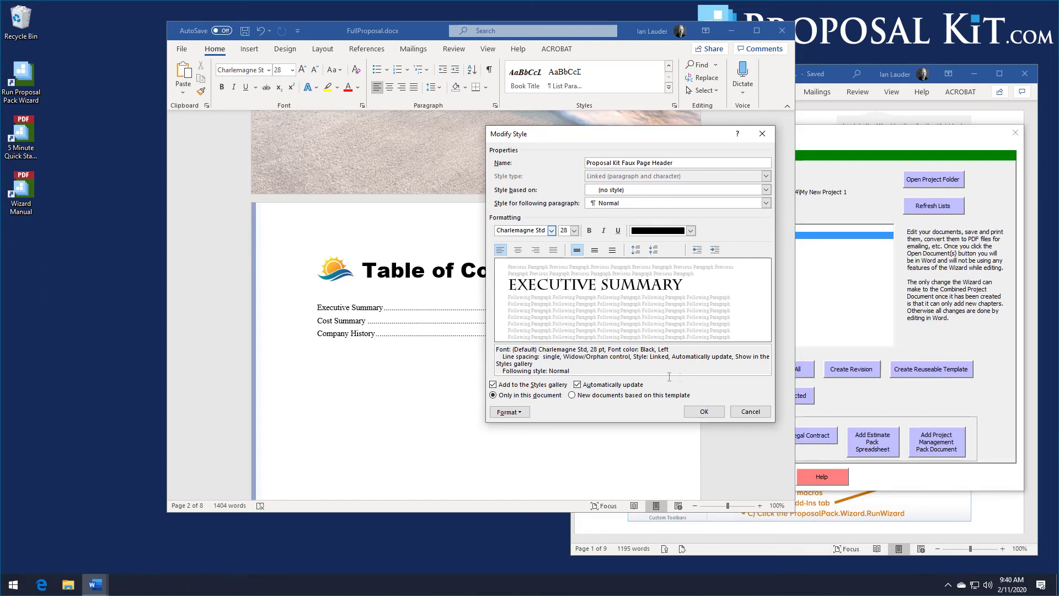
pyautogui.click(704, 411)
pyautogui.click(512, 372)
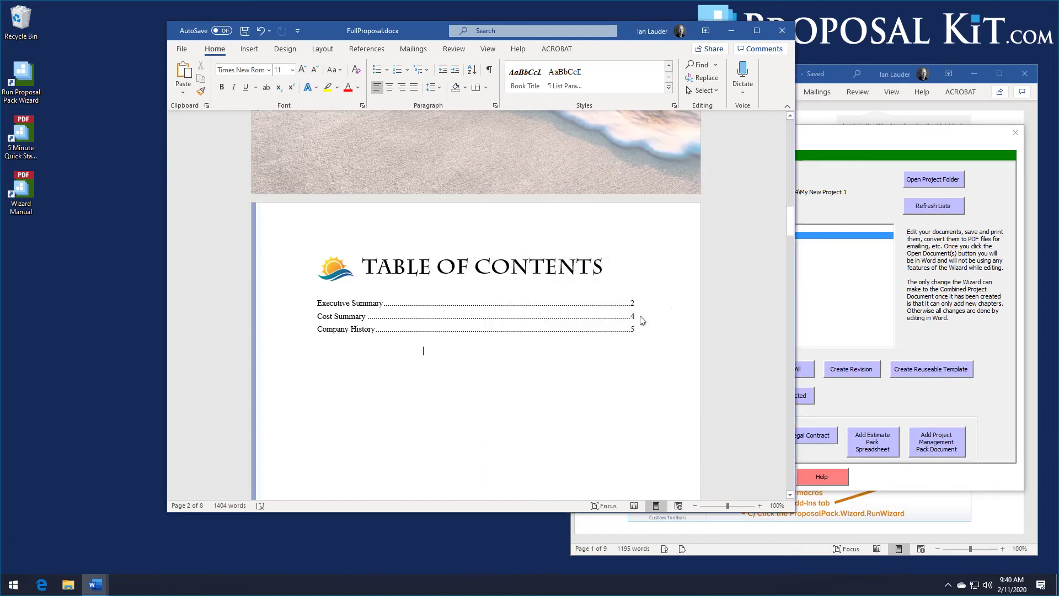
# Check the font of the Table of Contents heading and compare it with the Cost Summary page header.
pyautogui.click(499, 264)
pyautogui.moveTo(603, 268); pyautogui.dragTo(441, 268)
pyautogui.click(380, 264)
pyautogui.moveTo(790, 221); pyautogui.dragTo(791, 359)
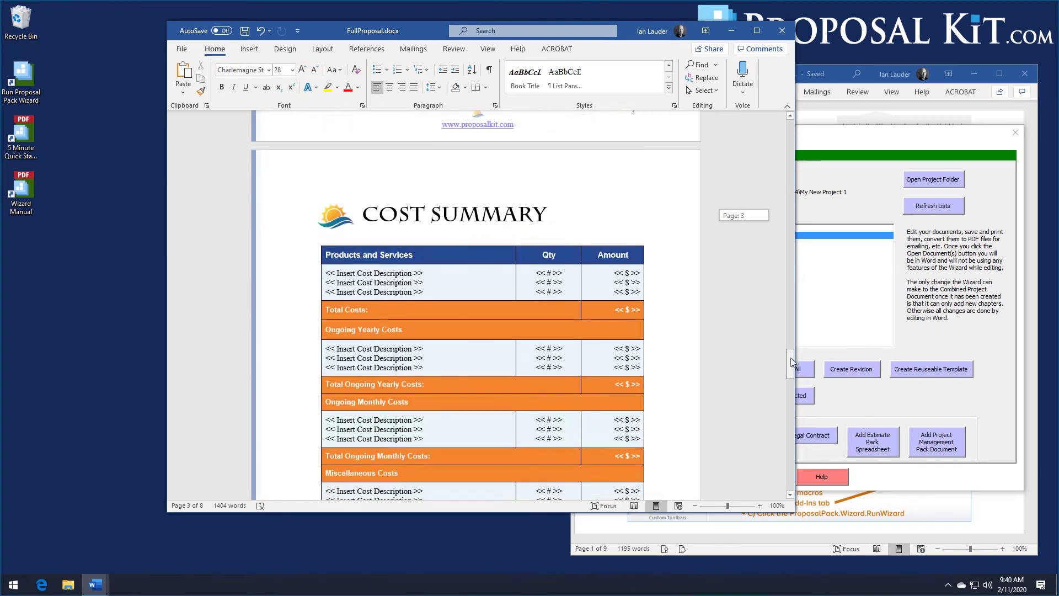
# Save and close FullProposal.docx, and return to the Wizard's home screen.
pyautogui.click(778, 31)
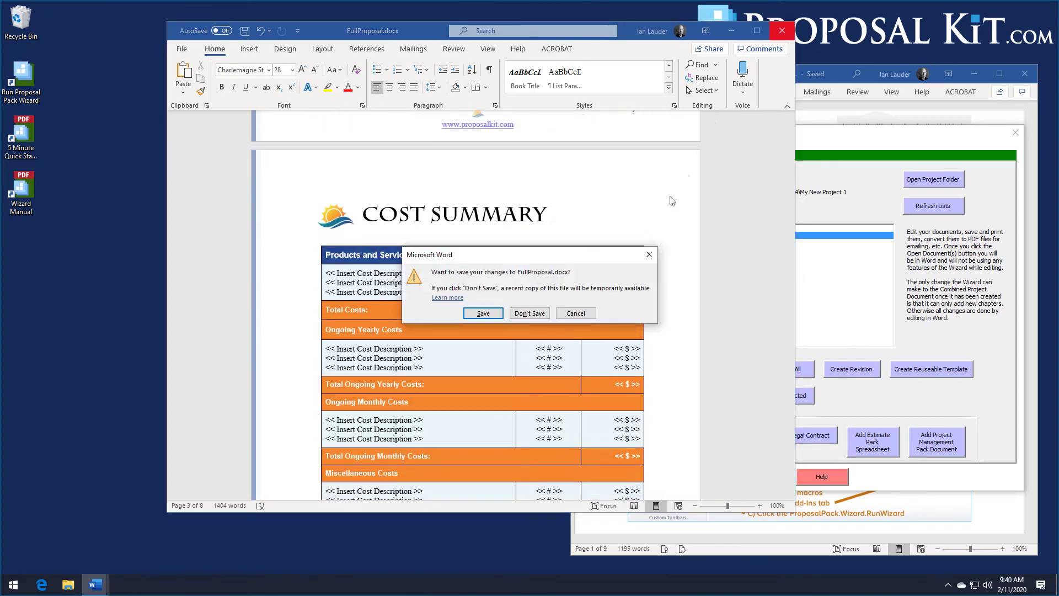
pyautogui.click(483, 314)
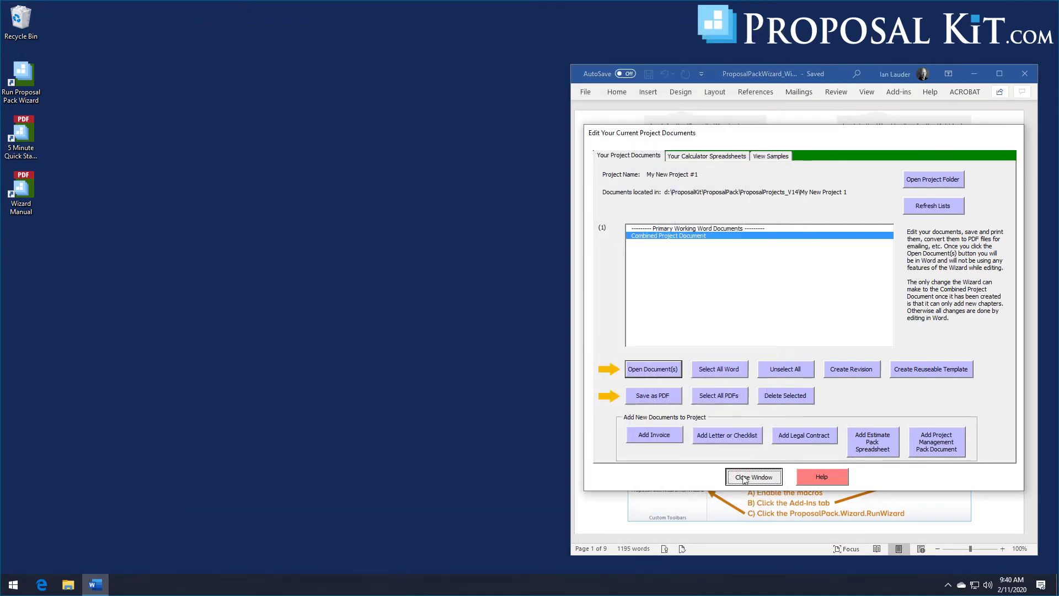
pyautogui.click(744, 478)
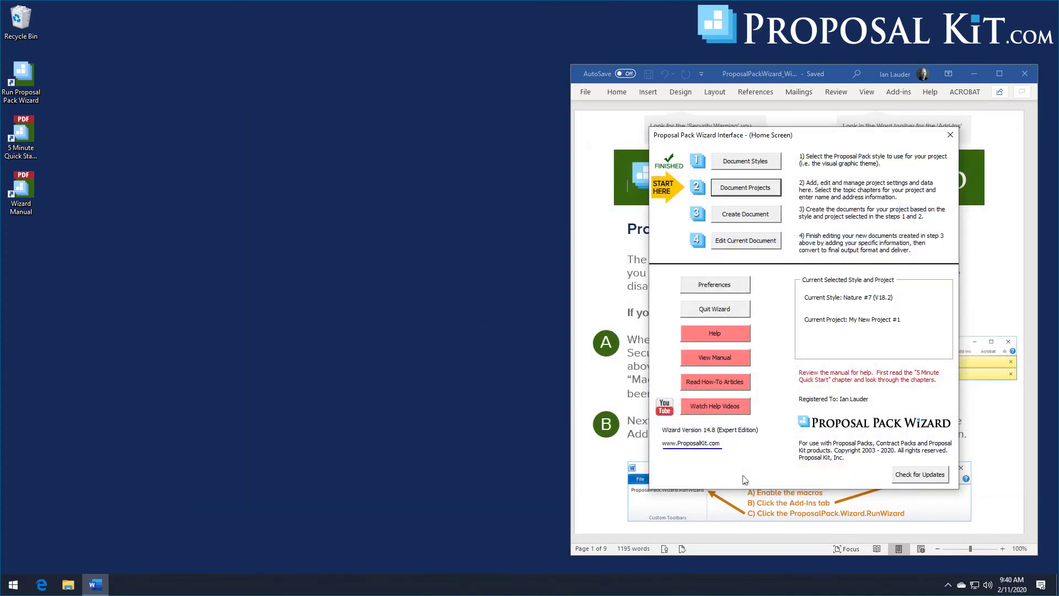
# Open the font style configuration in the Wizard's master preferences.
pyautogui.click(705, 287)
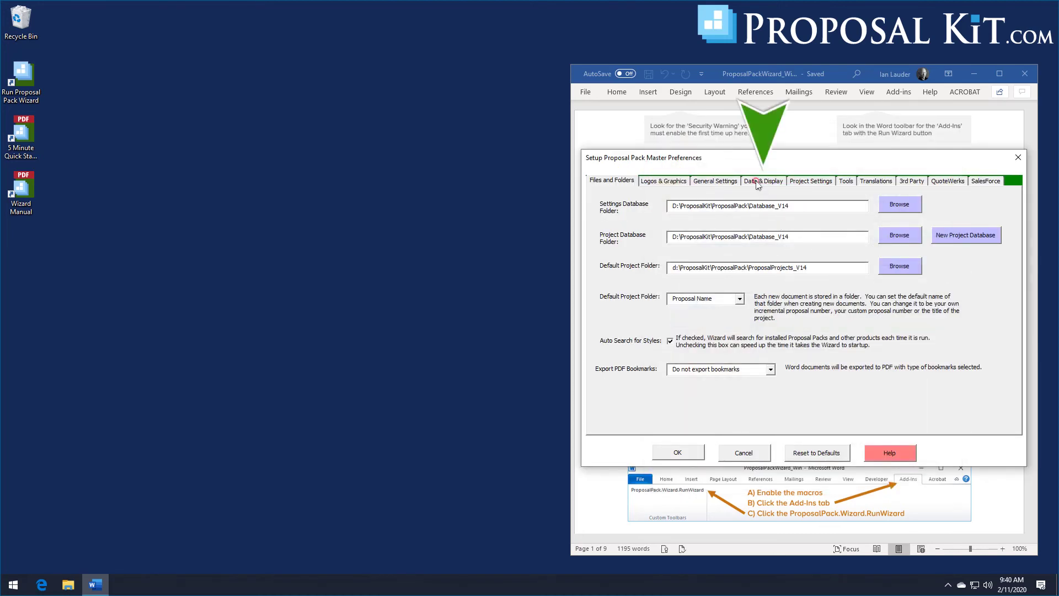
pyautogui.click(758, 183)
pyautogui.click(674, 386)
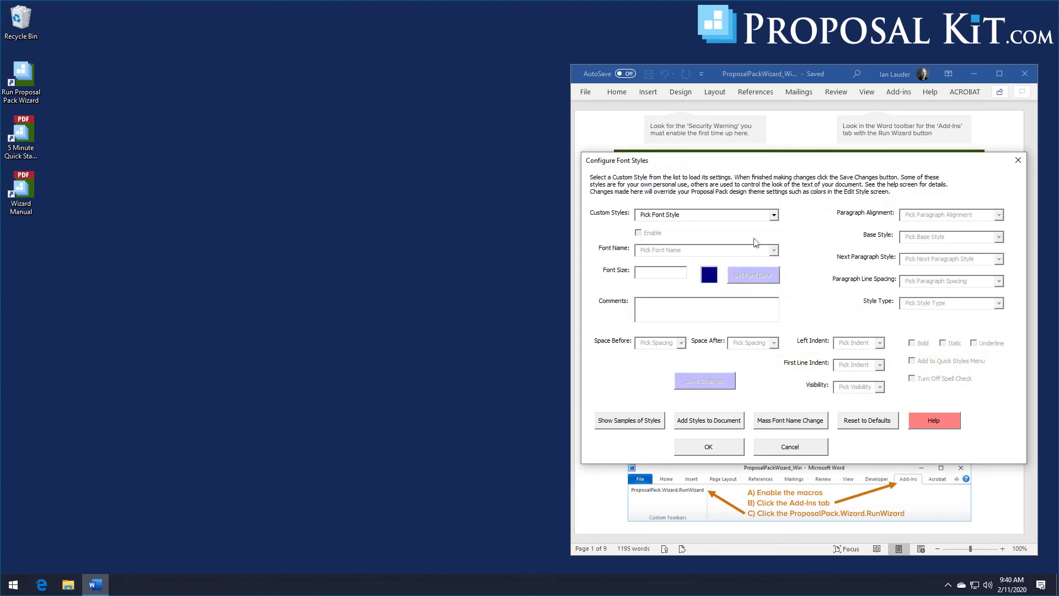
# Set the font of the Proposal Kit Page Header custom style to Charlemagne Std and save the style's changes.
pyautogui.click(774, 216)
pyautogui.moveTo(773, 243)
pyautogui.mouseDown()
pyautogui.moveTo(770, 267)
pyautogui.moveTo(776, 255)
pyautogui.mouseUp()
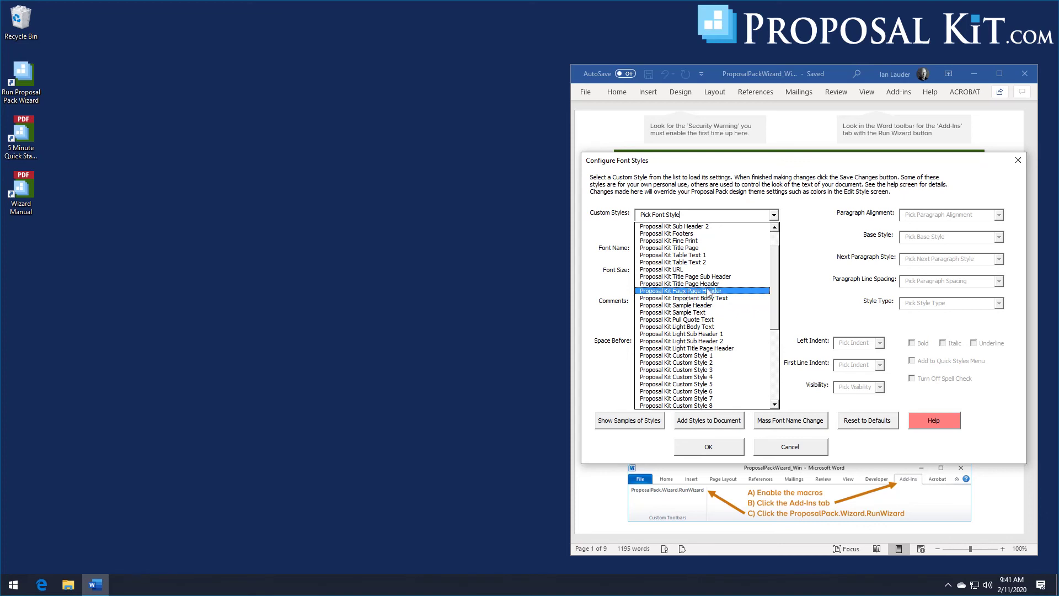
pyautogui.scroll(2, 699, 259)
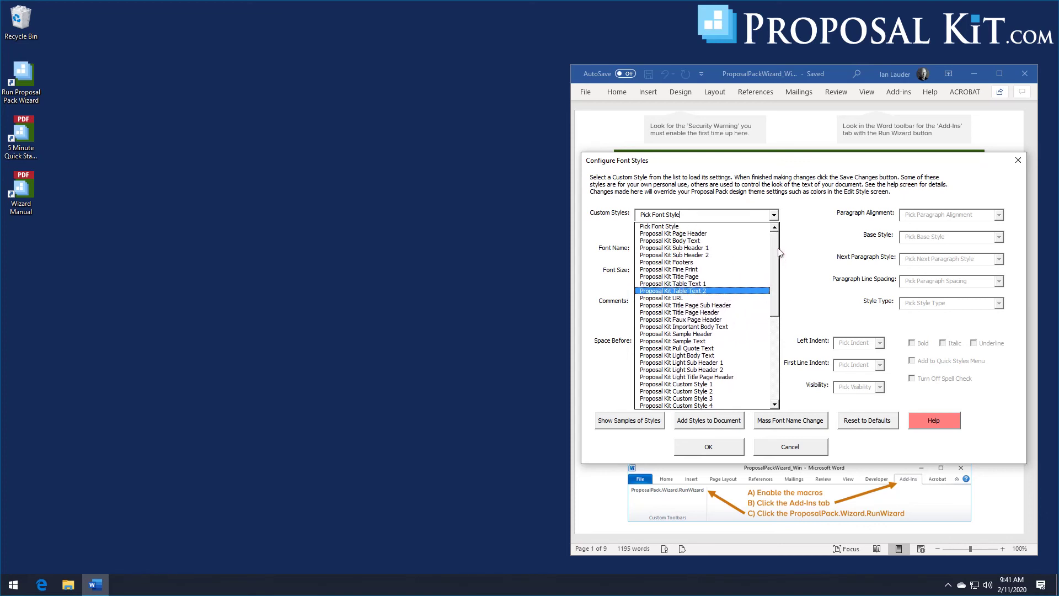
pyautogui.click(681, 234)
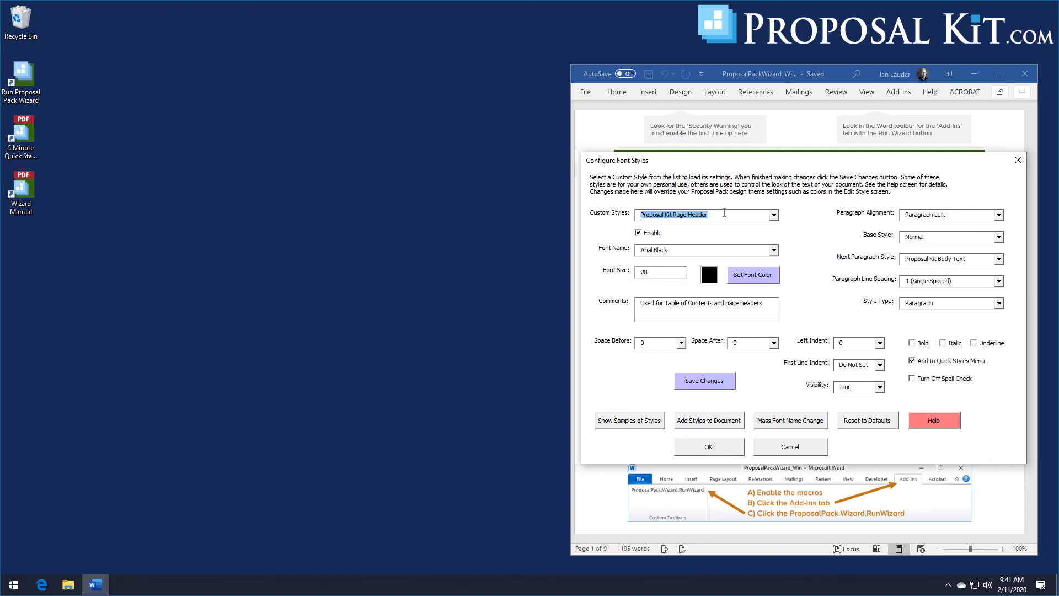
pyautogui.click(774, 251)
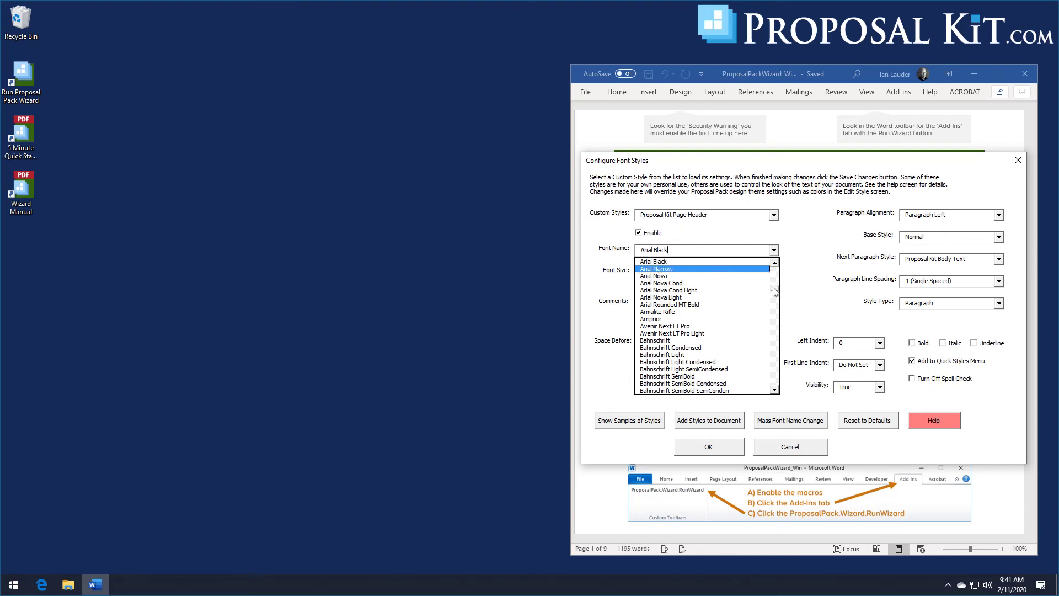
pyautogui.scroll(-20, 775, 292)
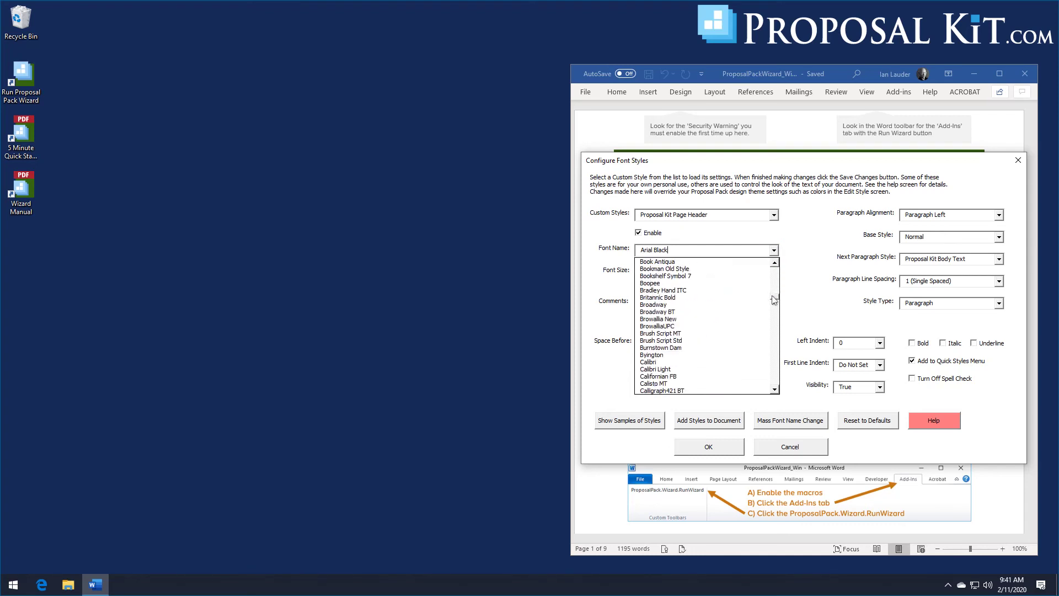
pyautogui.moveTo(775, 300); pyautogui.dragTo(773, 301)
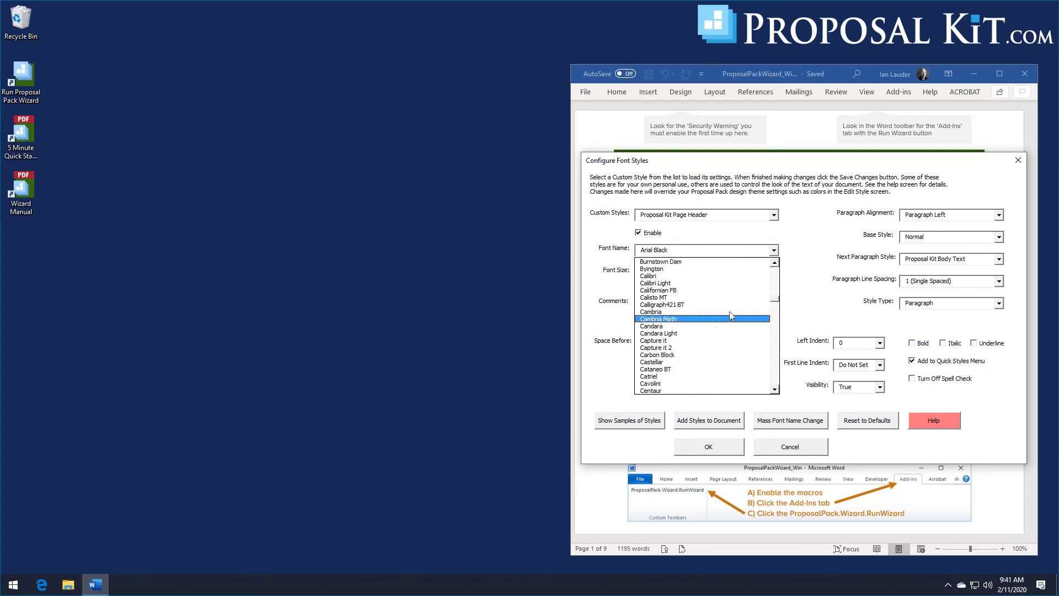
pyautogui.click(774, 364)
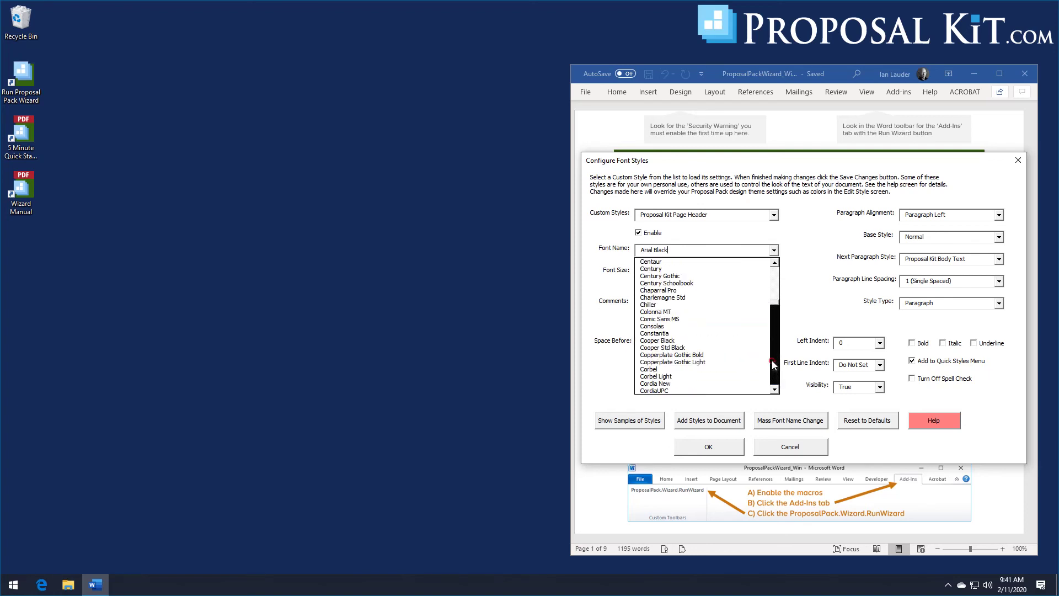
pyautogui.click(661, 297)
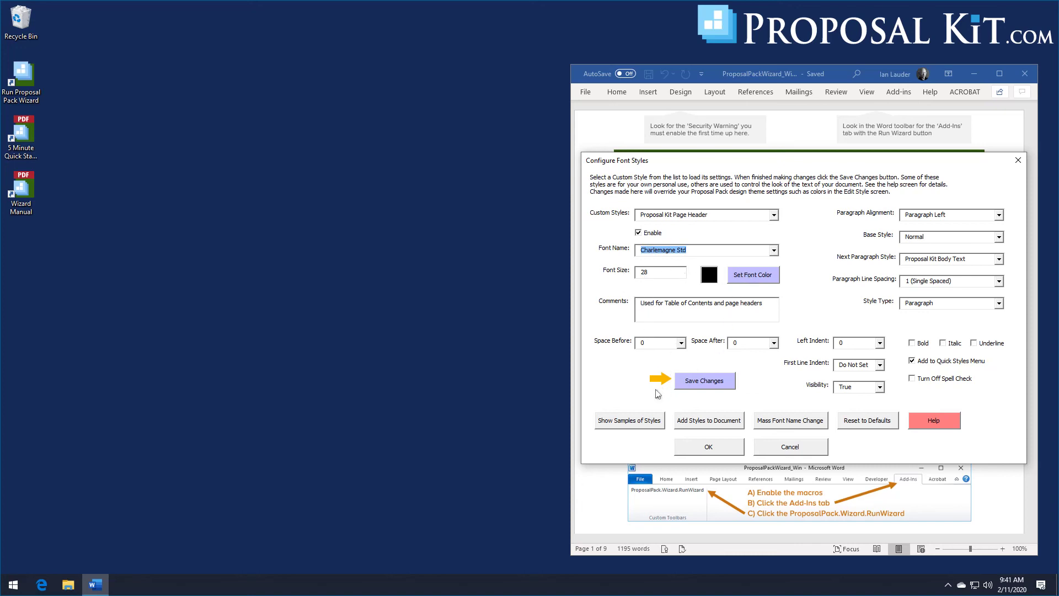
pyautogui.click(698, 382)
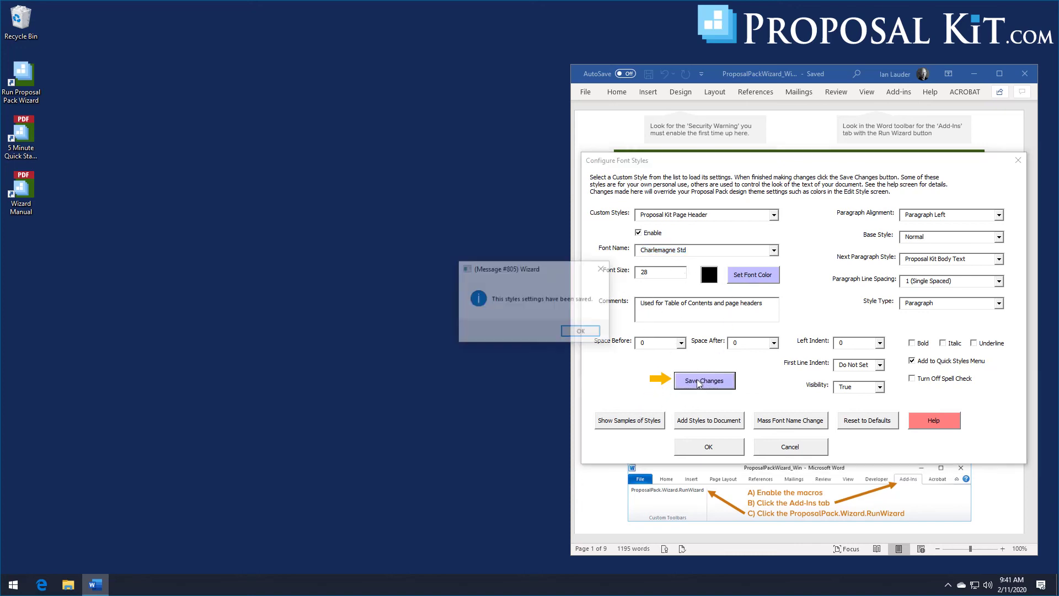
pyautogui.click(577, 336)
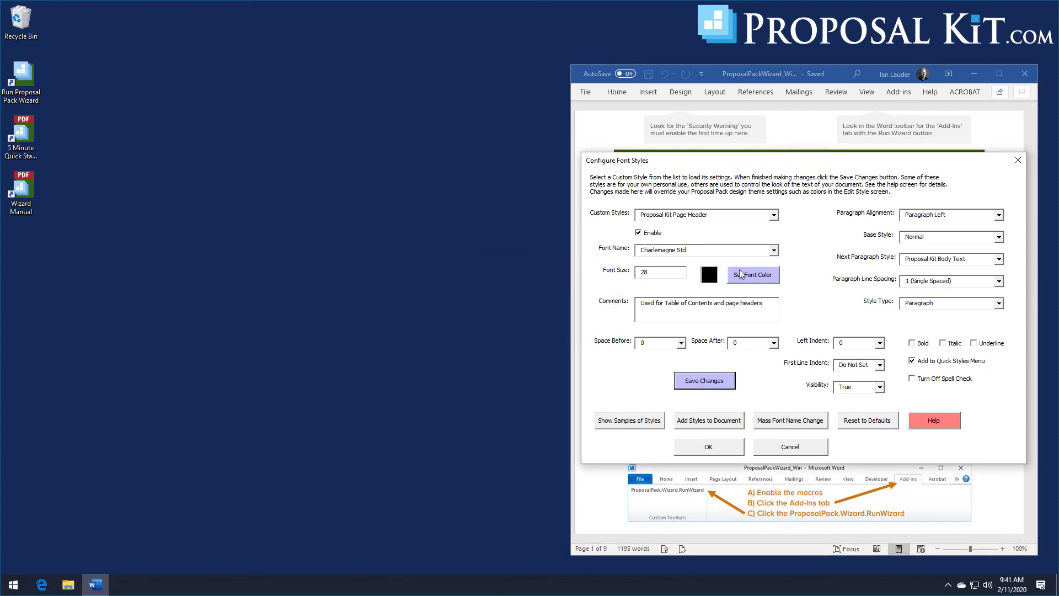
# Set the Proposal Kit Faux Page Header custom style to Charlemagne Std, and save both the style and the master preferences.
pyautogui.click(773, 215)
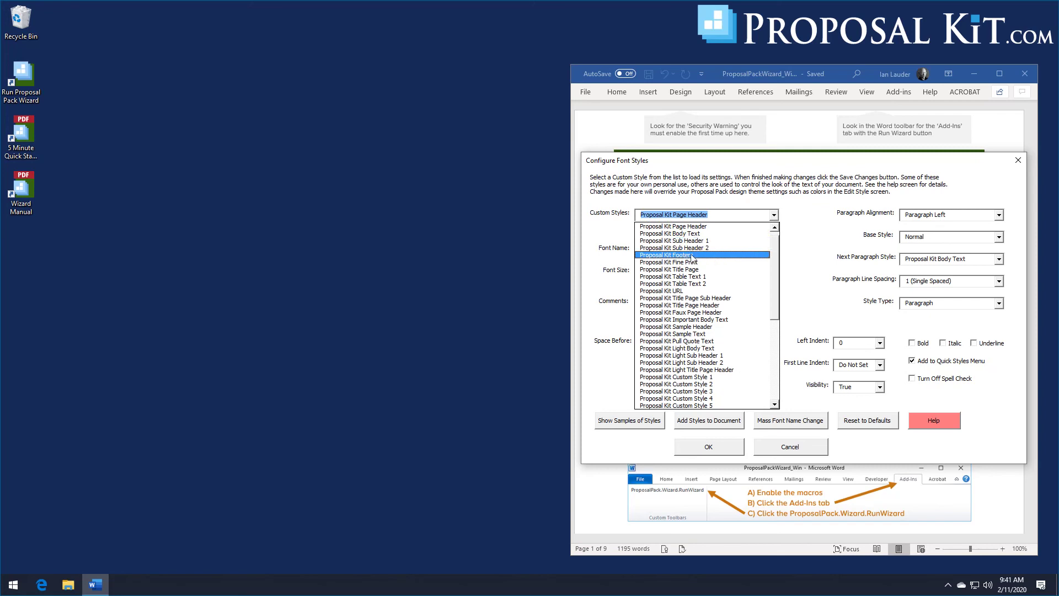
pyautogui.click(689, 313)
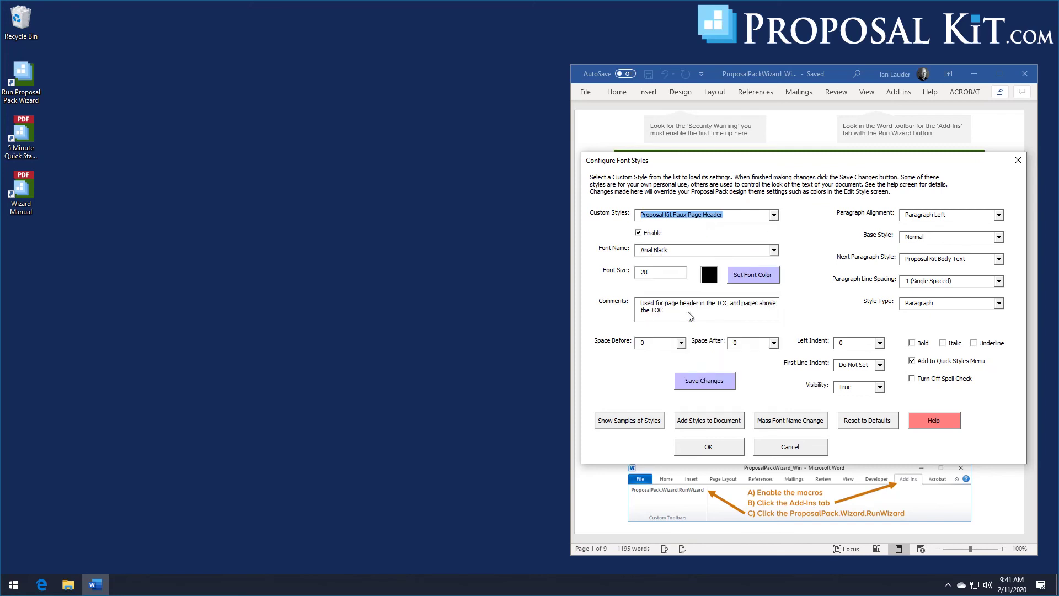
pyautogui.click(774, 250)
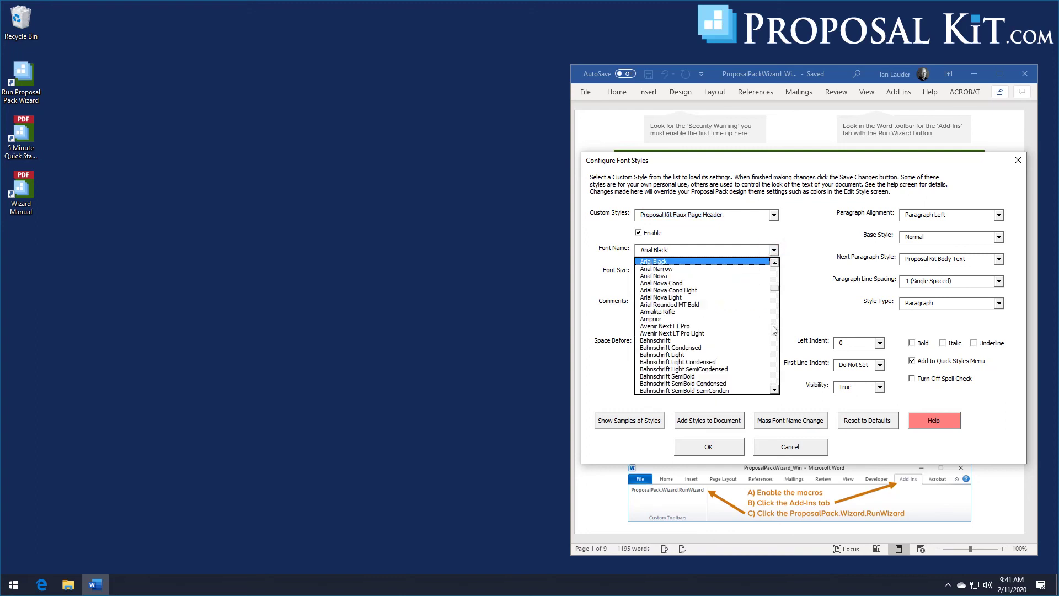
pyautogui.click(775, 334)
pyautogui.click(775, 334)
pyautogui.click(775, 334)
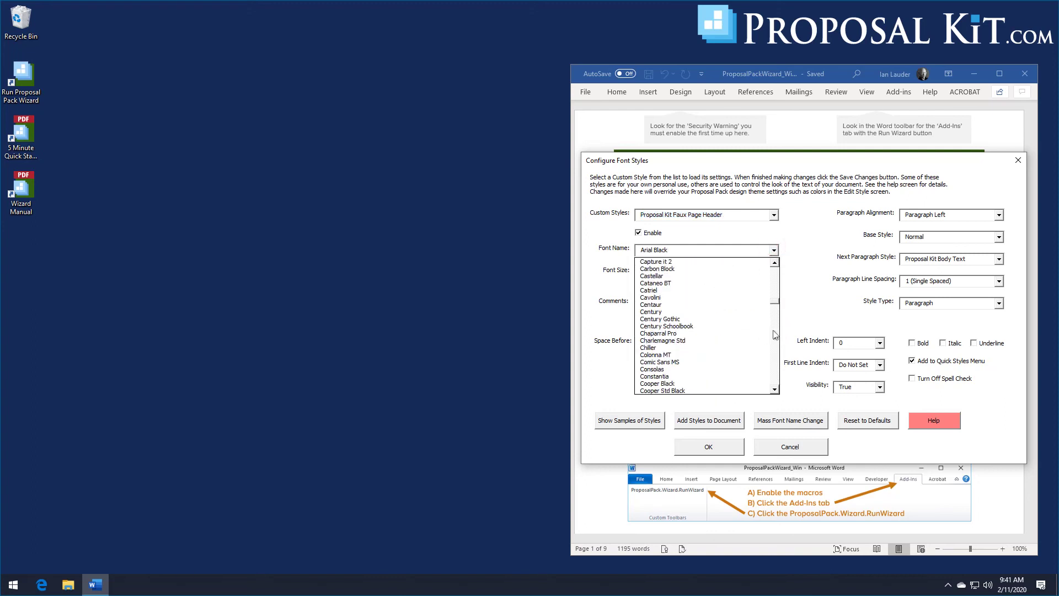
pyautogui.click(693, 341)
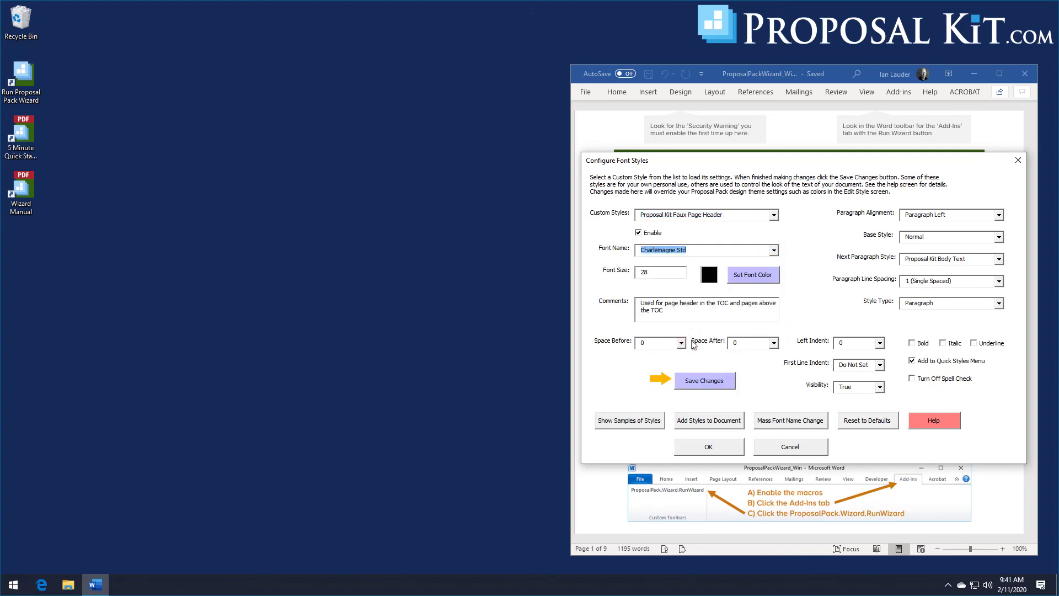
pyautogui.click(705, 382)
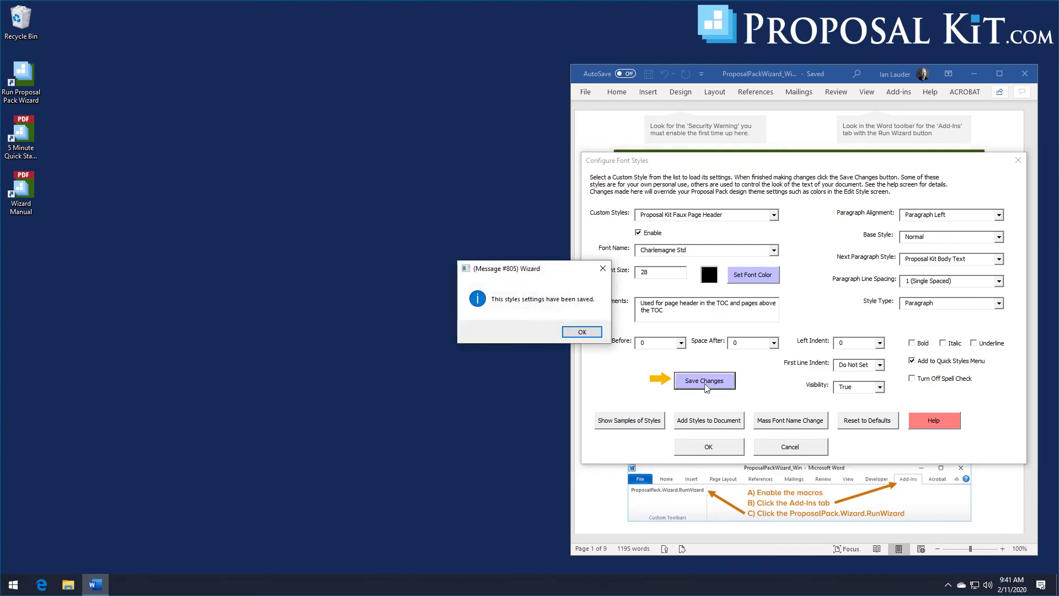
pyautogui.click(584, 335)
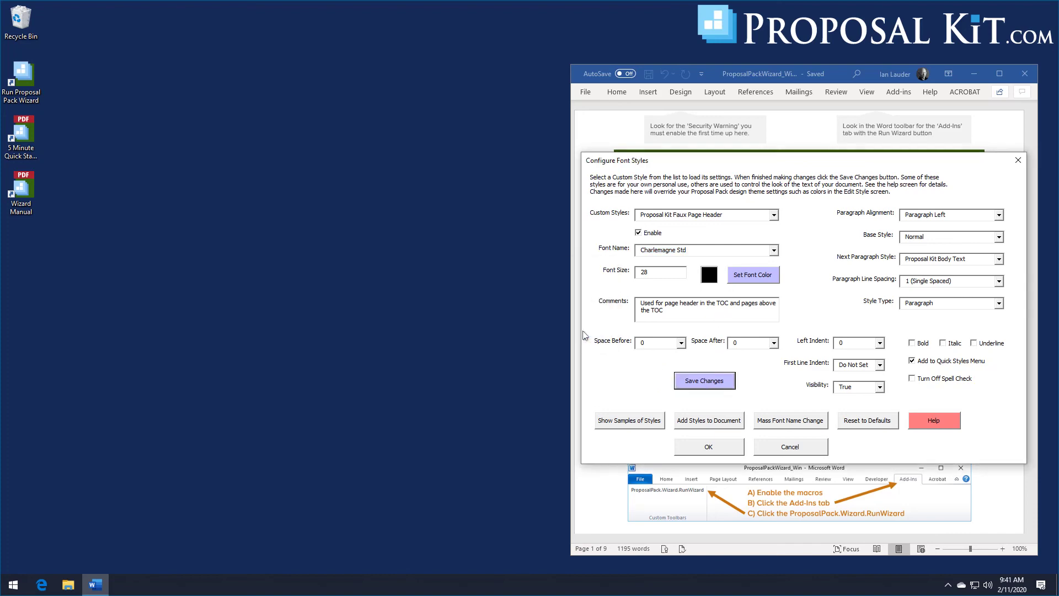
pyautogui.click(702, 444)
pyautogui.click(676, 453)
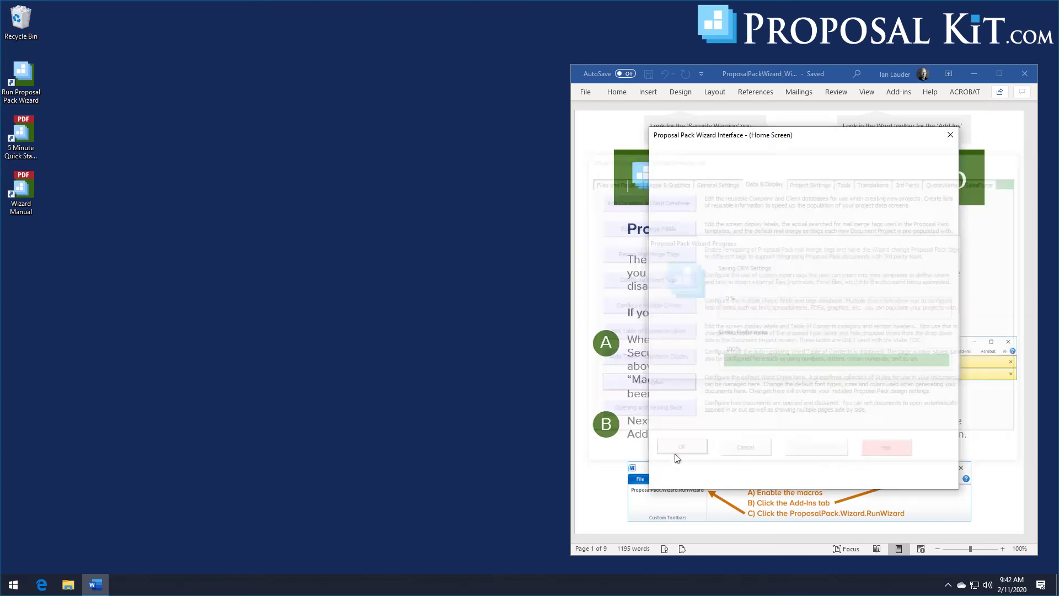
# Open My New Project #1 for editing, unlocked, and delete its old document files.
pyautogui.click(760, 192)
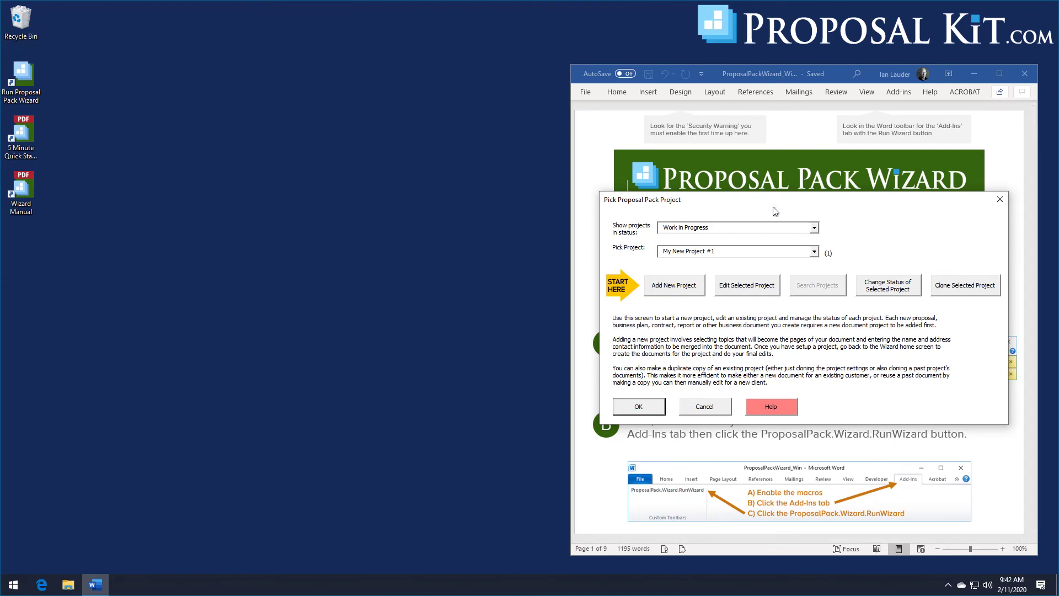
pyautogui.click(736, 285)
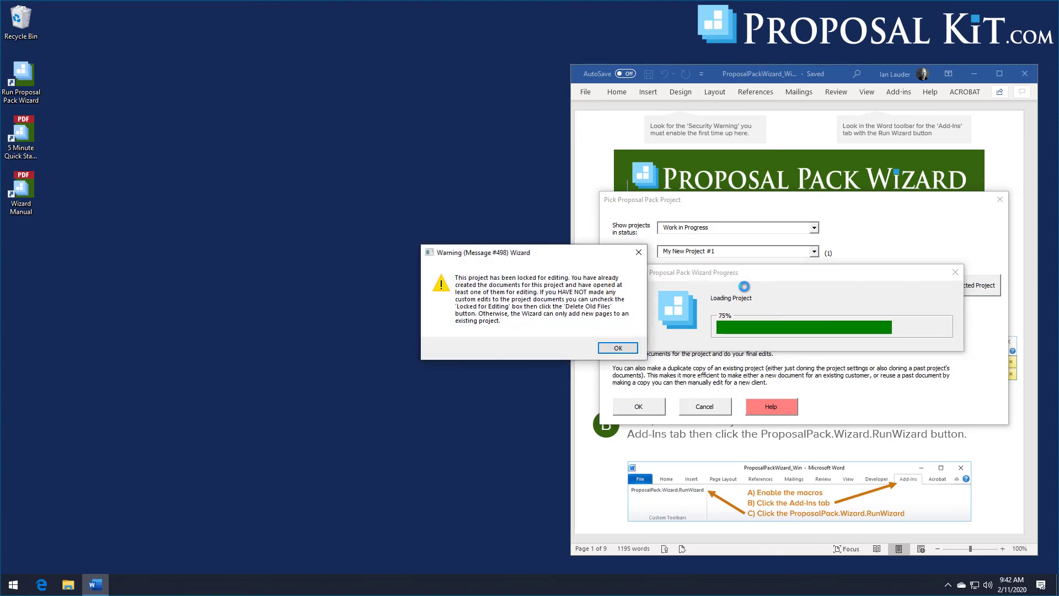
pyautogui.click(617, 348)
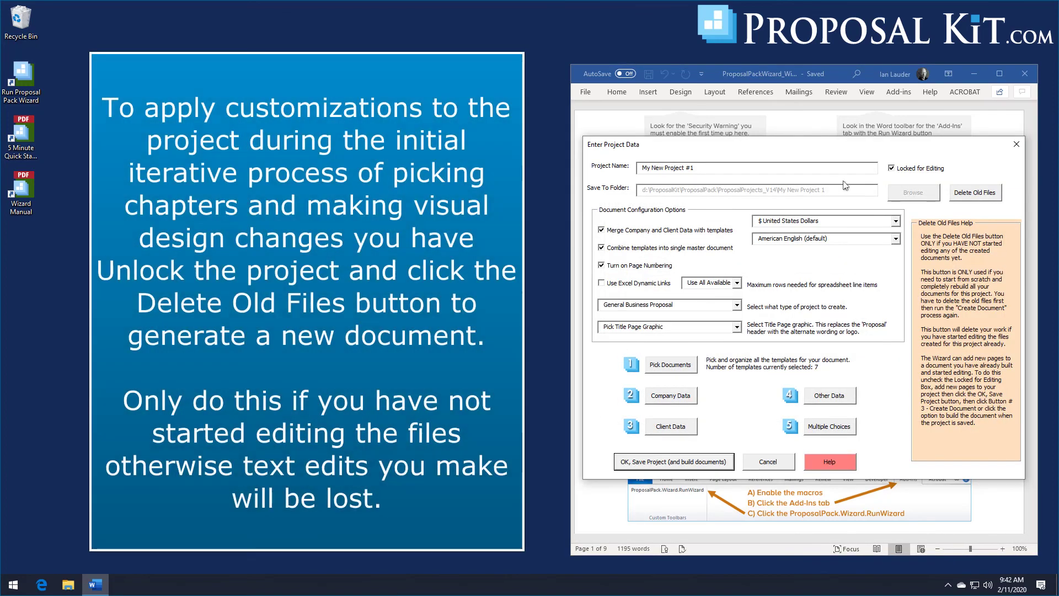
pyautogui.click(958, 188)
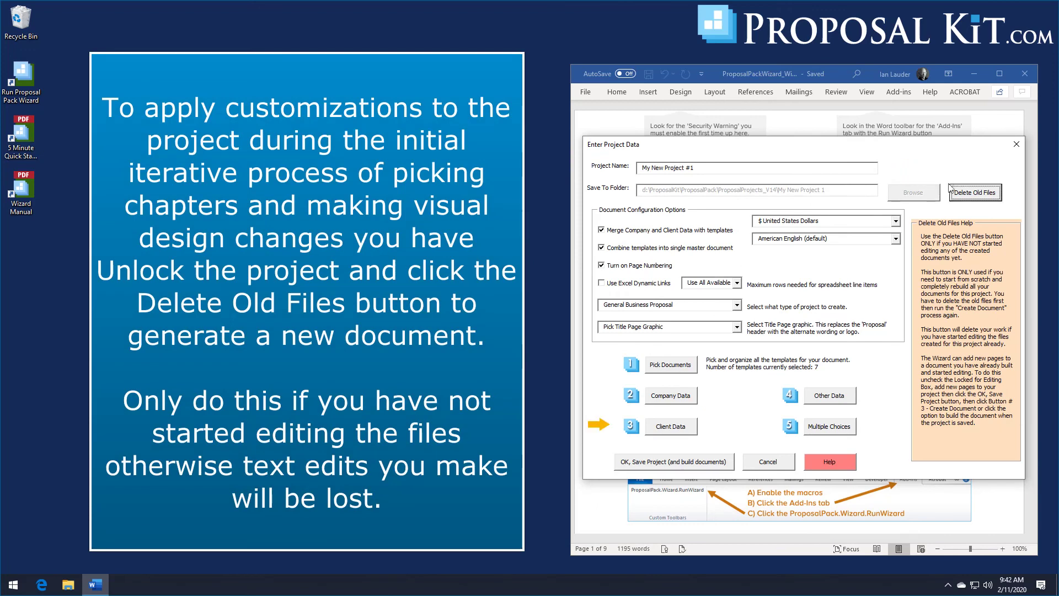
pyautogui.click(574, 351)
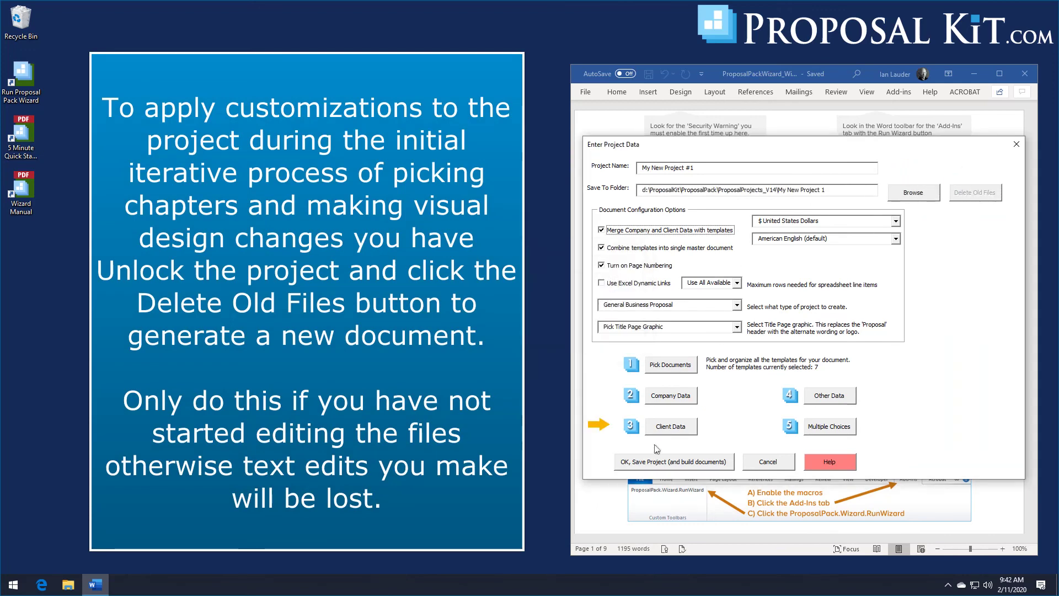
# Save the project, build its documents, and continue to document editing once generation is complete.
pyautogui.click(660, 462)
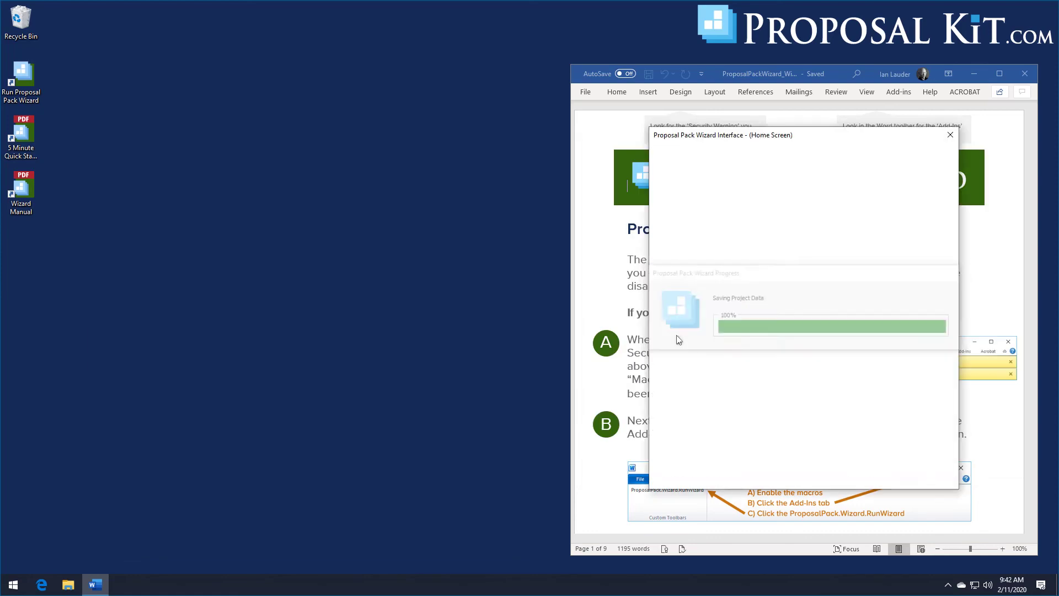
pyautogui.click(570, 344)
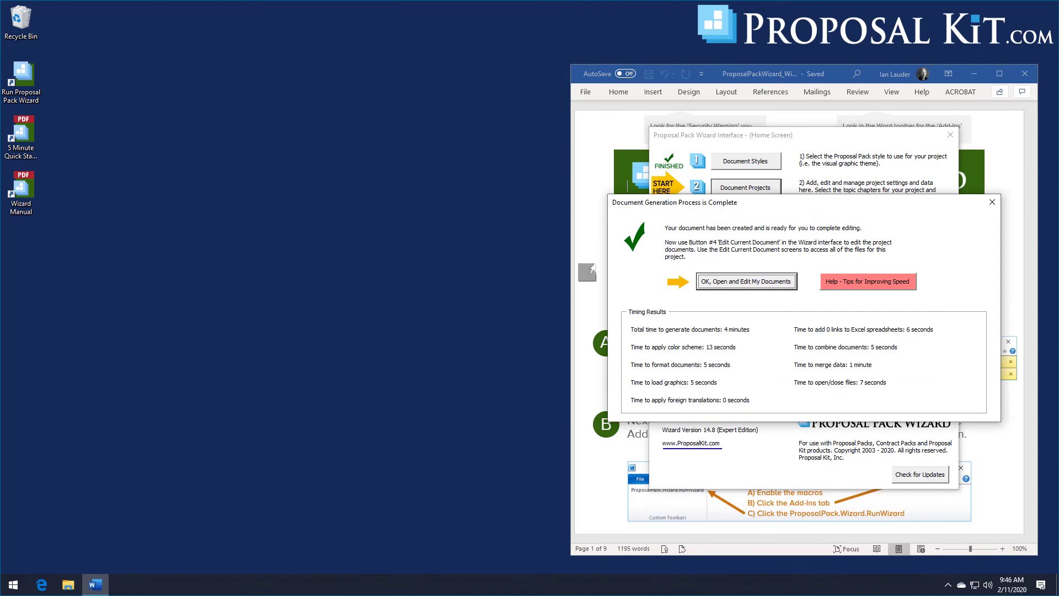
pyautogui.click(715, 282)
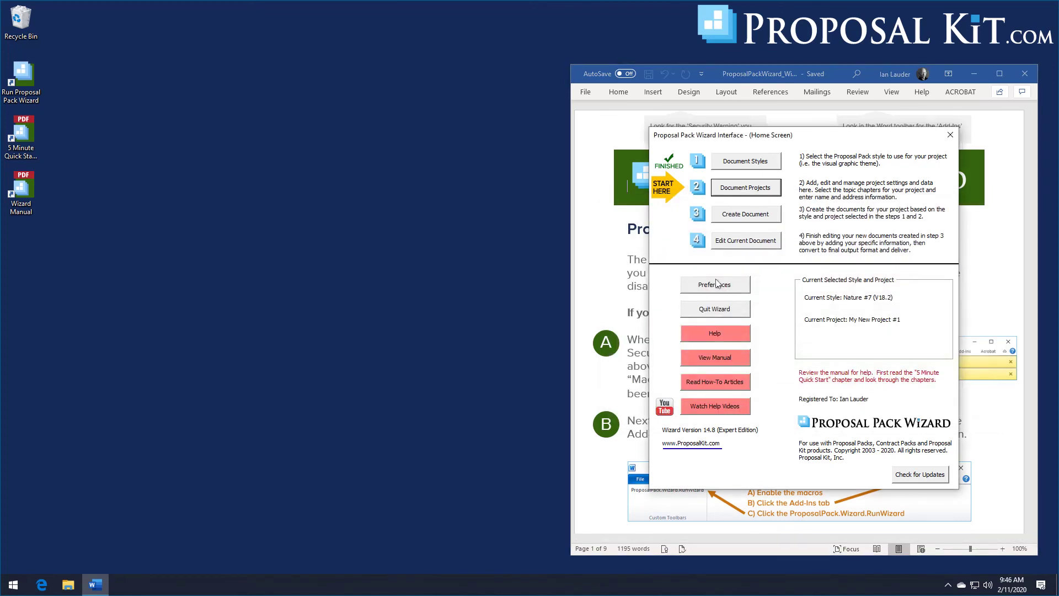
# Open the Combined Project Document and move its window clear of the Wizard's document list.
pyautogui.click(669, 236)
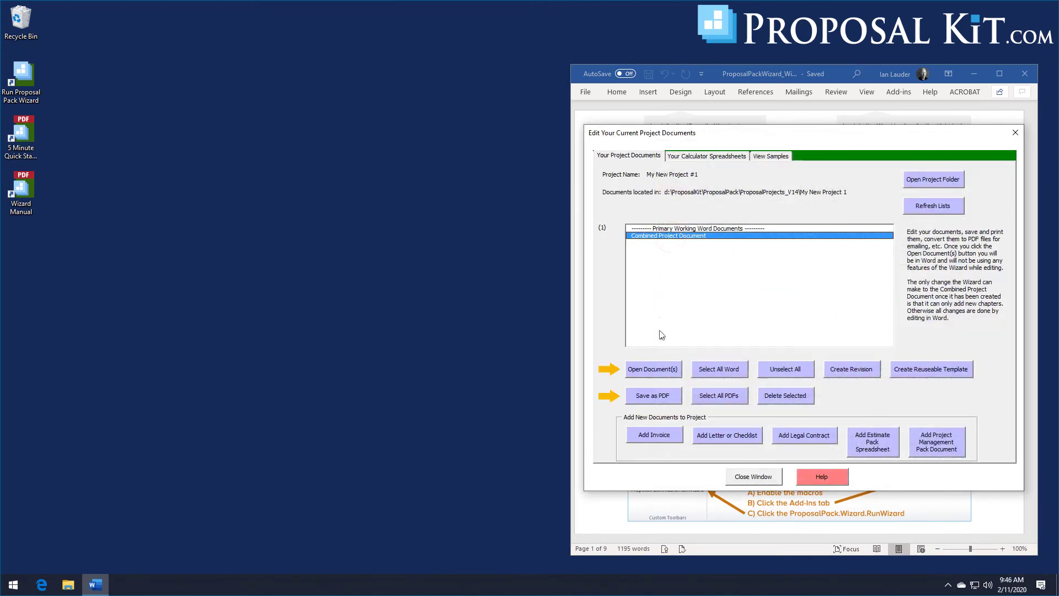
pyautogui.click(658, 370)
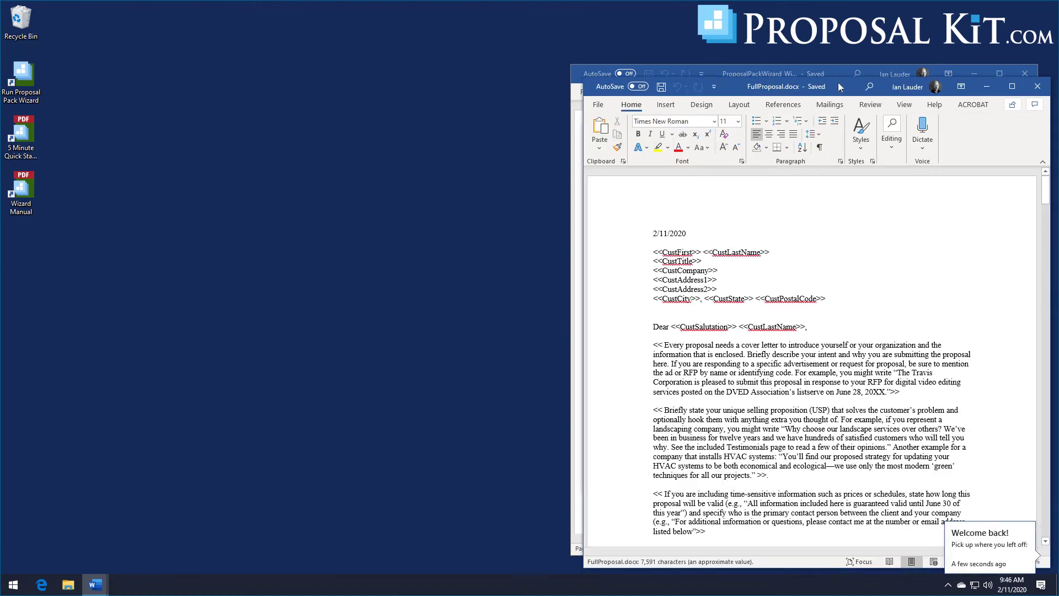
pyautogui.moveTo(840, 82); pyautogui.dragTo(493, 30)
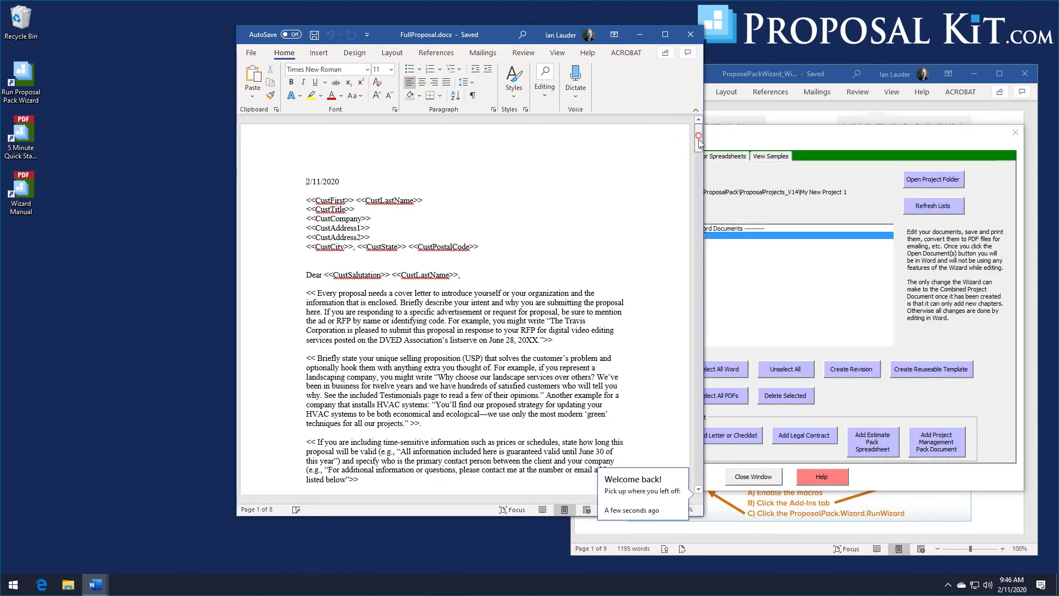
# Examine the font and logo of the Table of Contents page header in the rebuilt document.
pyautogui.moveTo(699, 139); pyautogui.dragTo(705, 220)
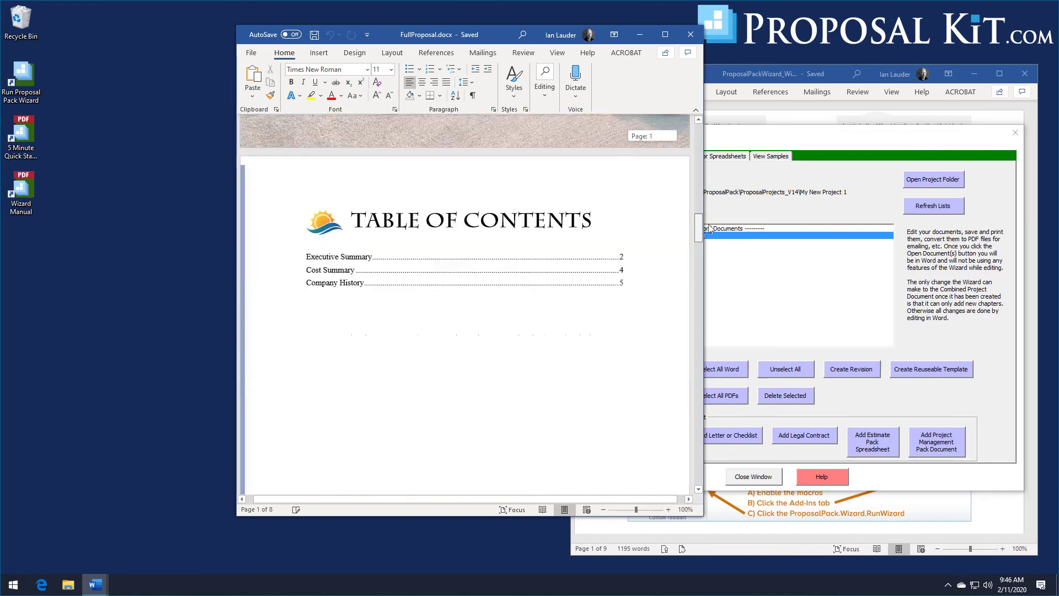
pyautogui.click(488, 164)
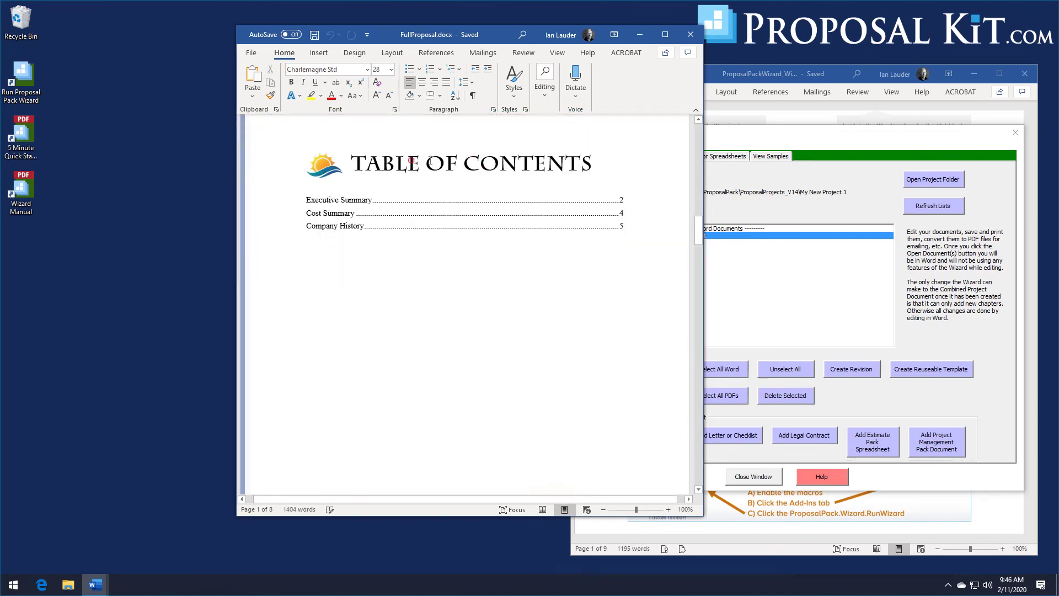
pyautogui.moveTo(353, 164); pyautogui.dragTo(518, 164)
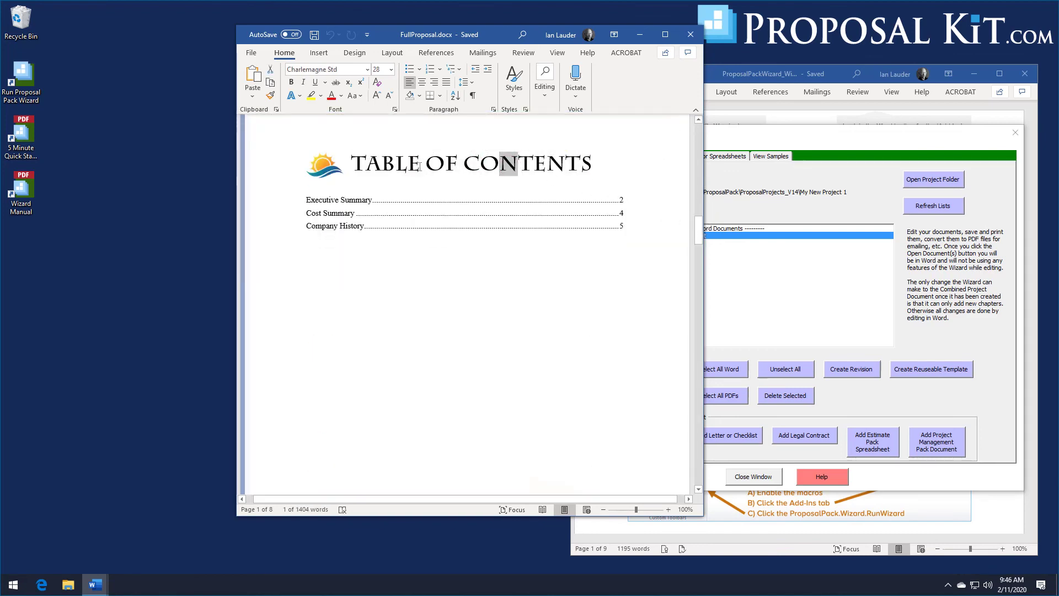
pyautogui.click(323, 167)
pyautogui.click(407, 166)
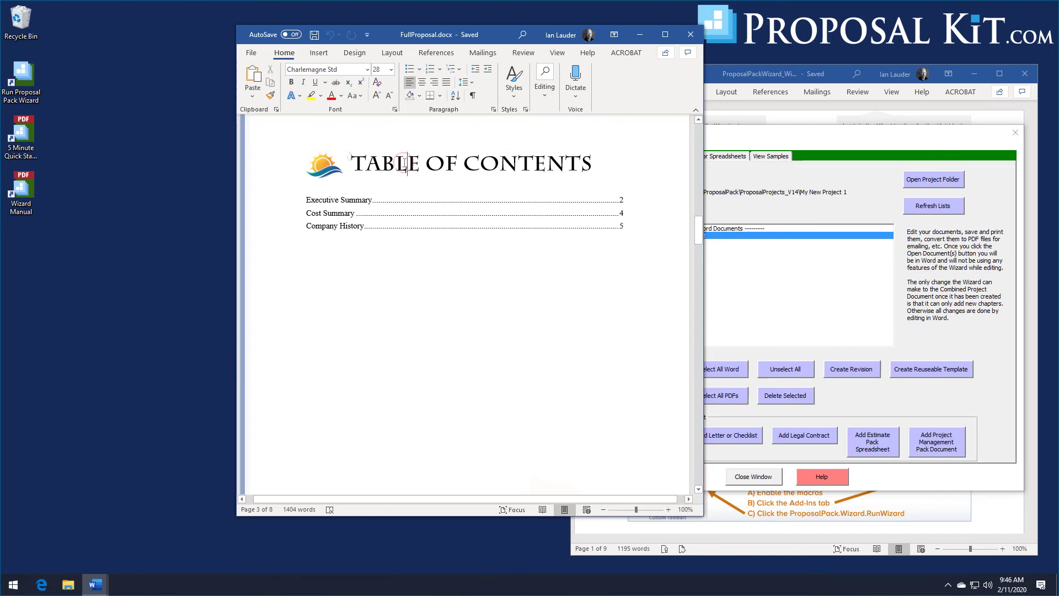
pyautogui.click(330, 208)
# Shorten the Executive Summary page header to "Exec Summary".
pyautogui.scroll(-15, 489, 291)
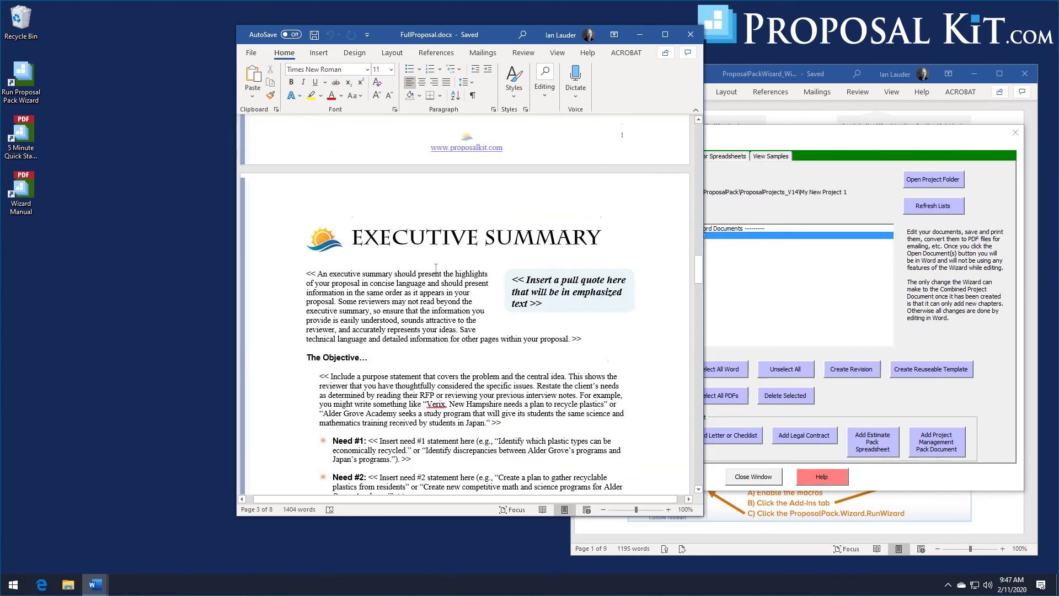
pyautogui.moveTo(418, 222); pyautogui.dragTo(480, 224)
pyautogui.click(480, 224)
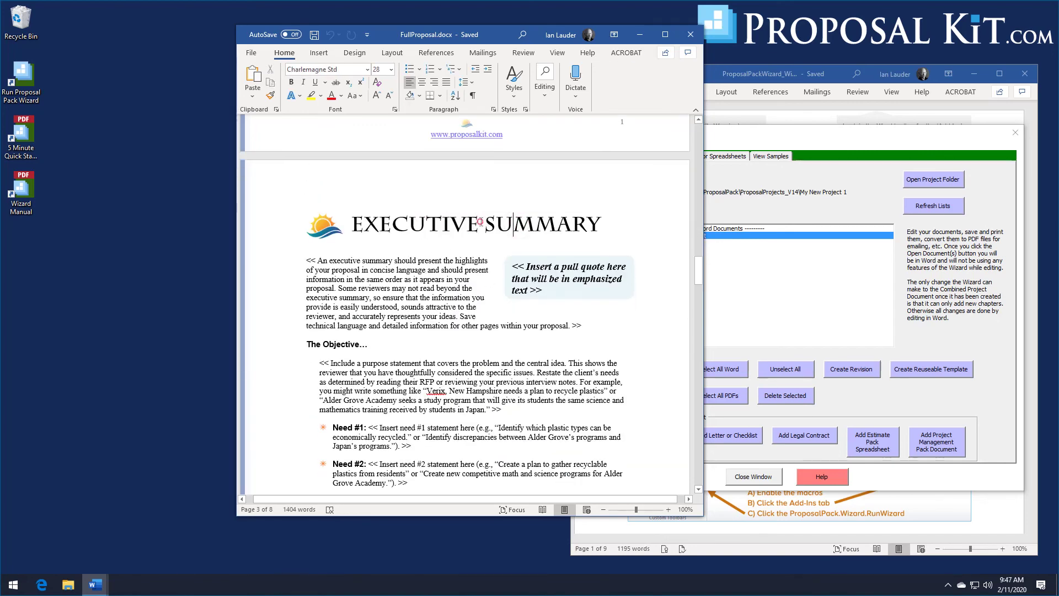
pyautogui.press('BackSpace')
pyautogui.press('BackSpace')
pyautogui.press('BackSpace')
pyautogui.press('BackSpace')
pyautogui.press('BackSpace')
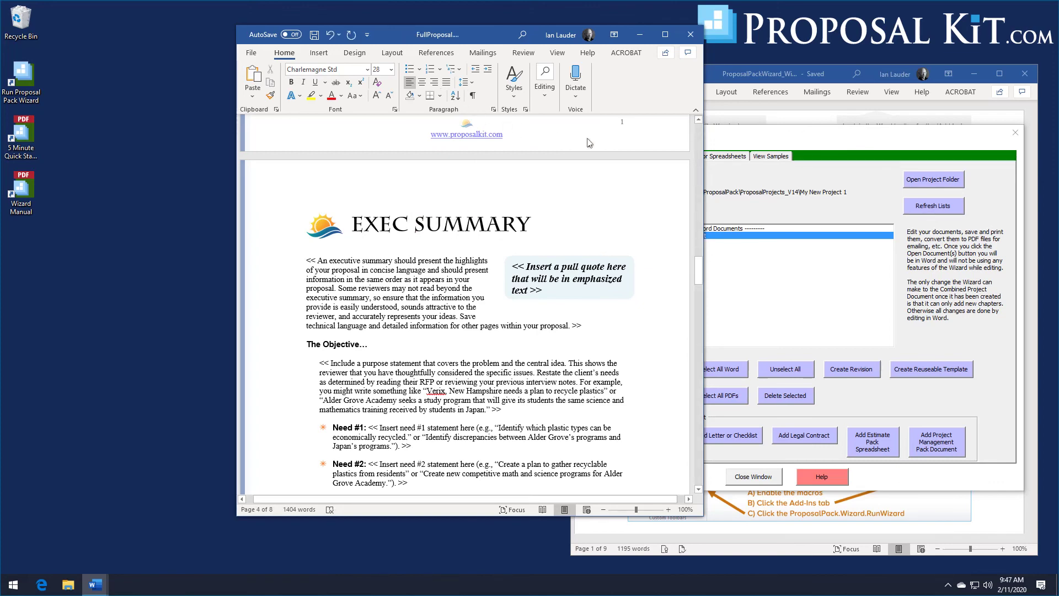
# Update the entire table of contents, including its entry names, from the current page headers.
pyautogui.scroll(15, 524, 209)
pyautogui.scroll(3, 564, 192)
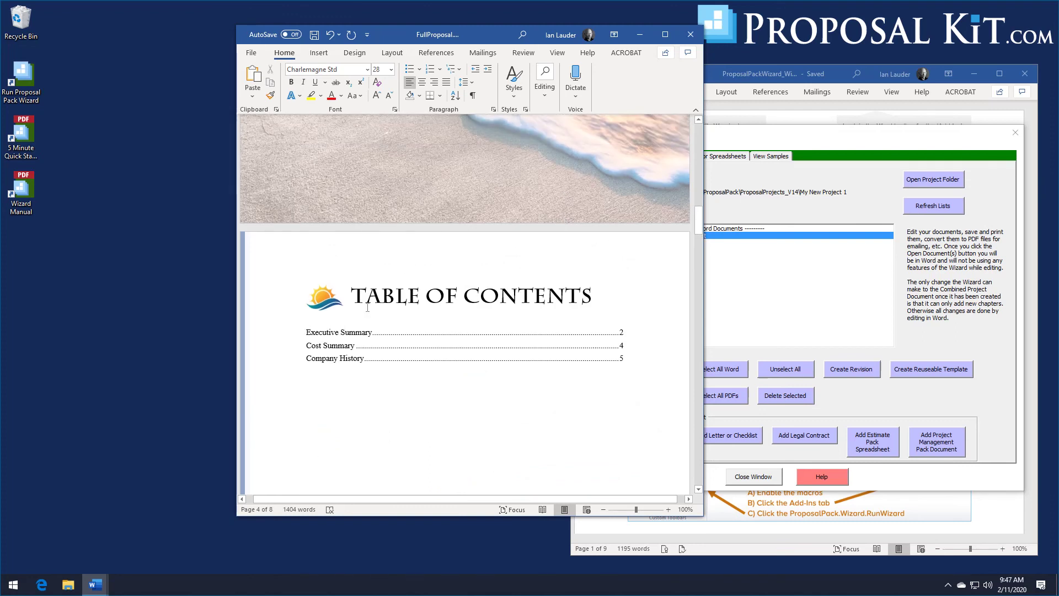
pyautogui.rightClick(352, 332)
pyautogui.click(392, 410)
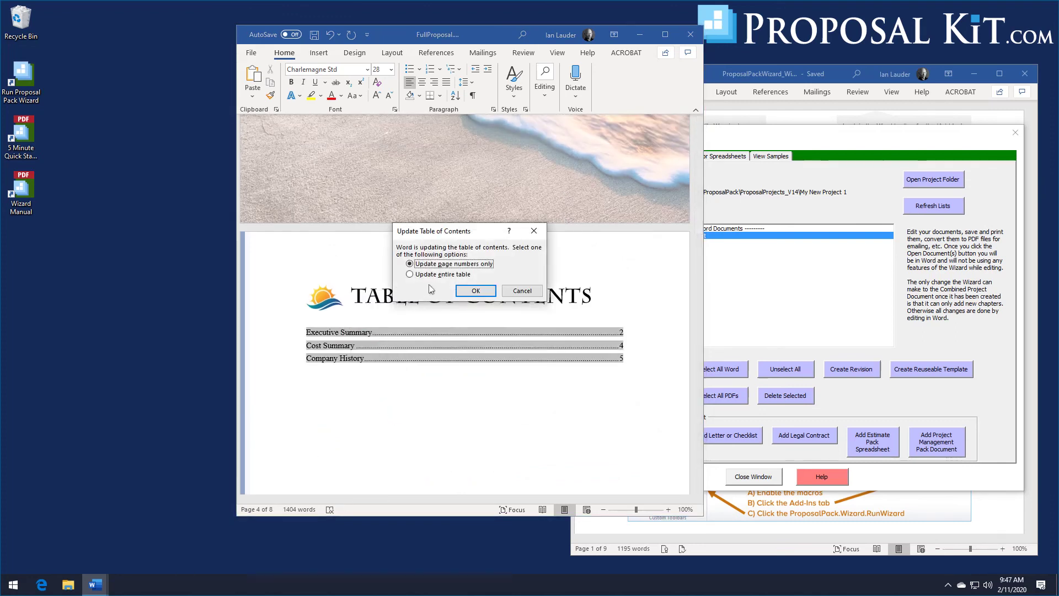
pyautogui.click(409, 271)
pyautogui.click(476, 292)
pyautogui.click(347, 356)
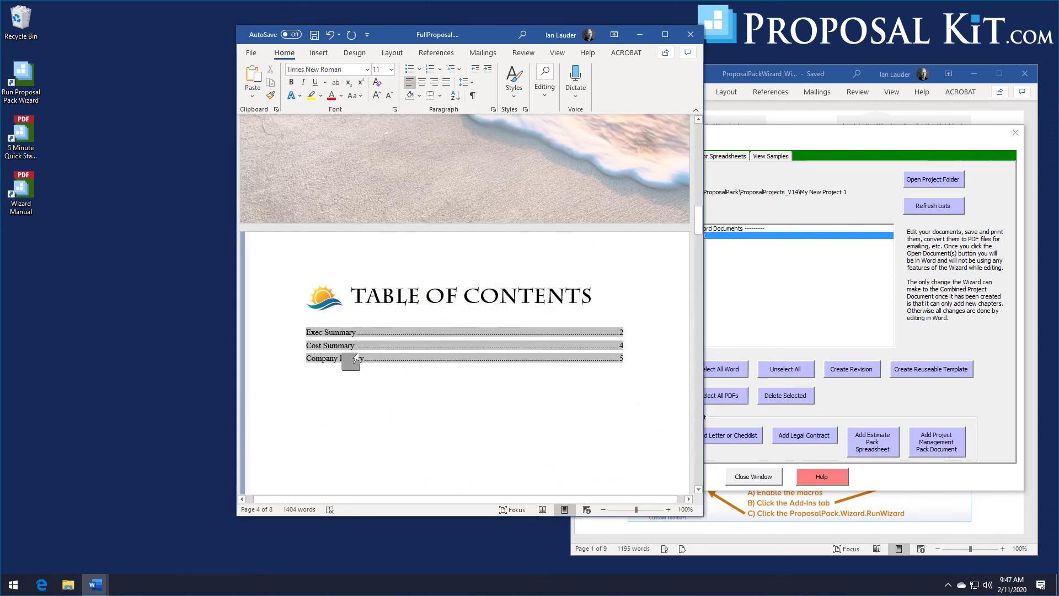
pyautogui.click(545, 354)
# Select the Table of Contents header text and check which font and size it uses.
pyautogui.moveTo(700, 214)
pyautogui.mouseDown()
pyautogui.moveTo(703, 229)
pyautogui.moveTo(700, 220)
pyautogui.mouseUp()
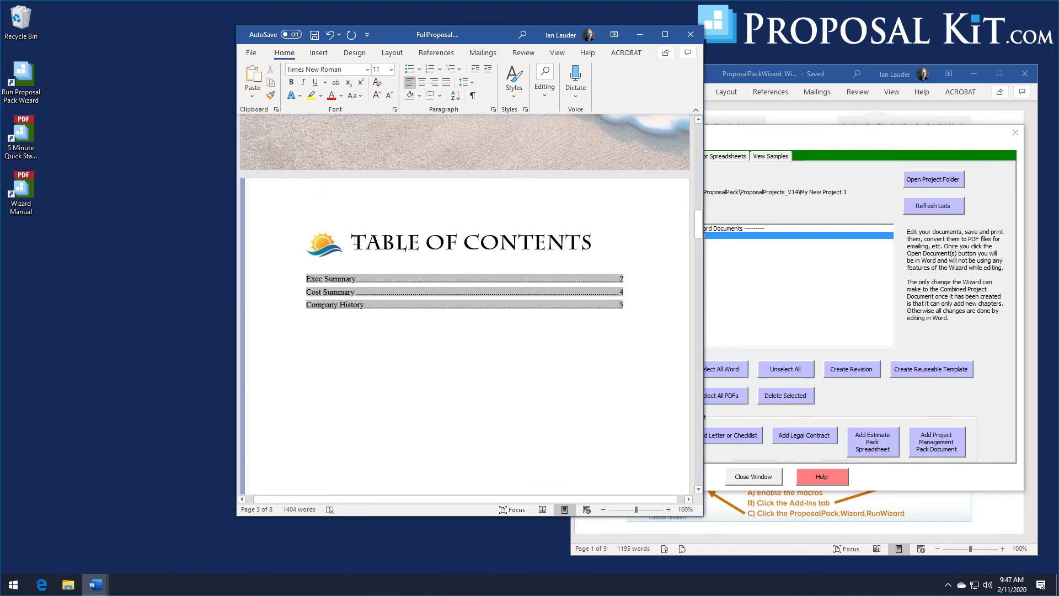
pyautogui.moveTo(352, 242); pyautogui.dragTo(602, 243)
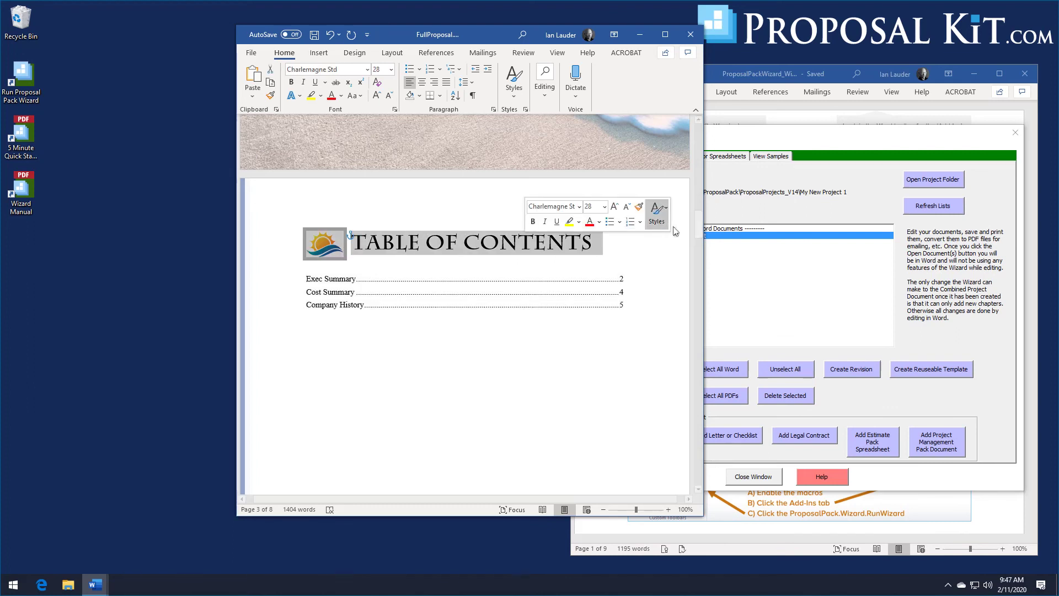
pyautogui.click(522, 239)
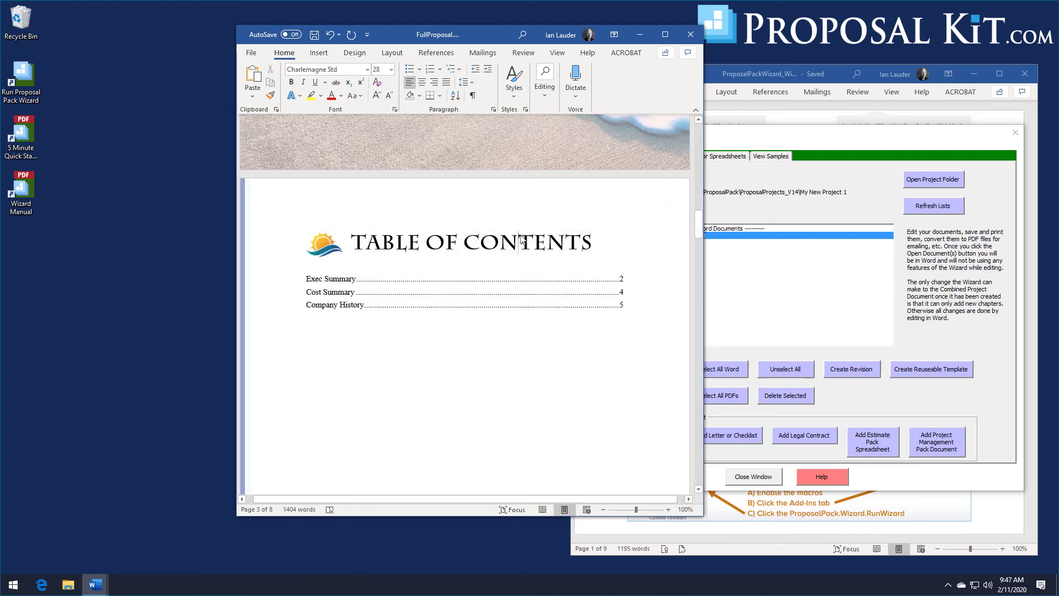